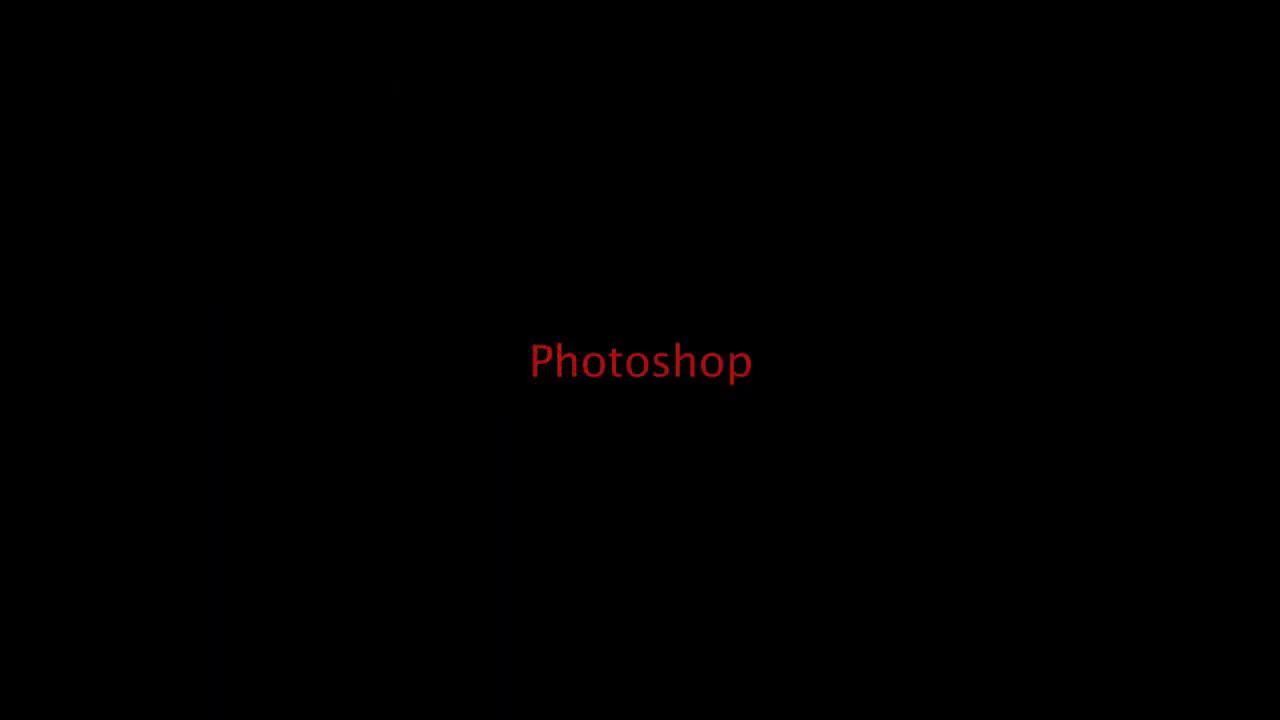
- Leave the slideshow and switch to Adobe Bridge CC
key("Escape")
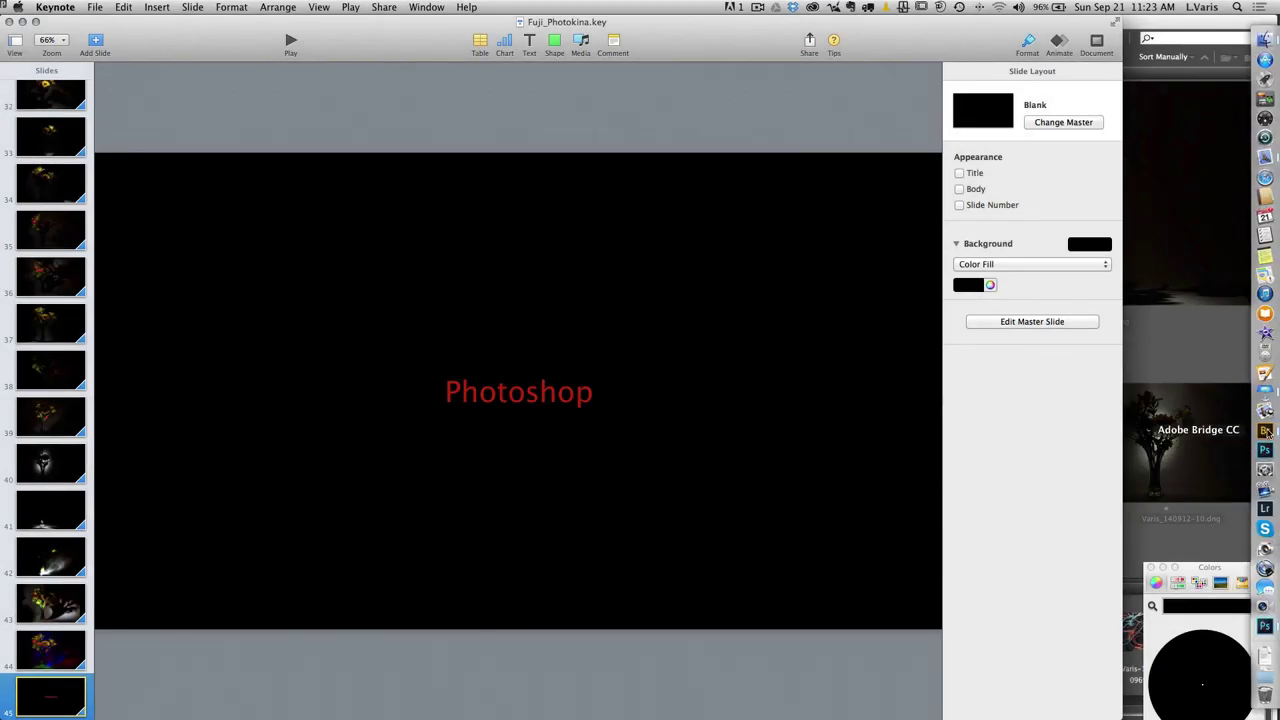
left_click(1266, 431)
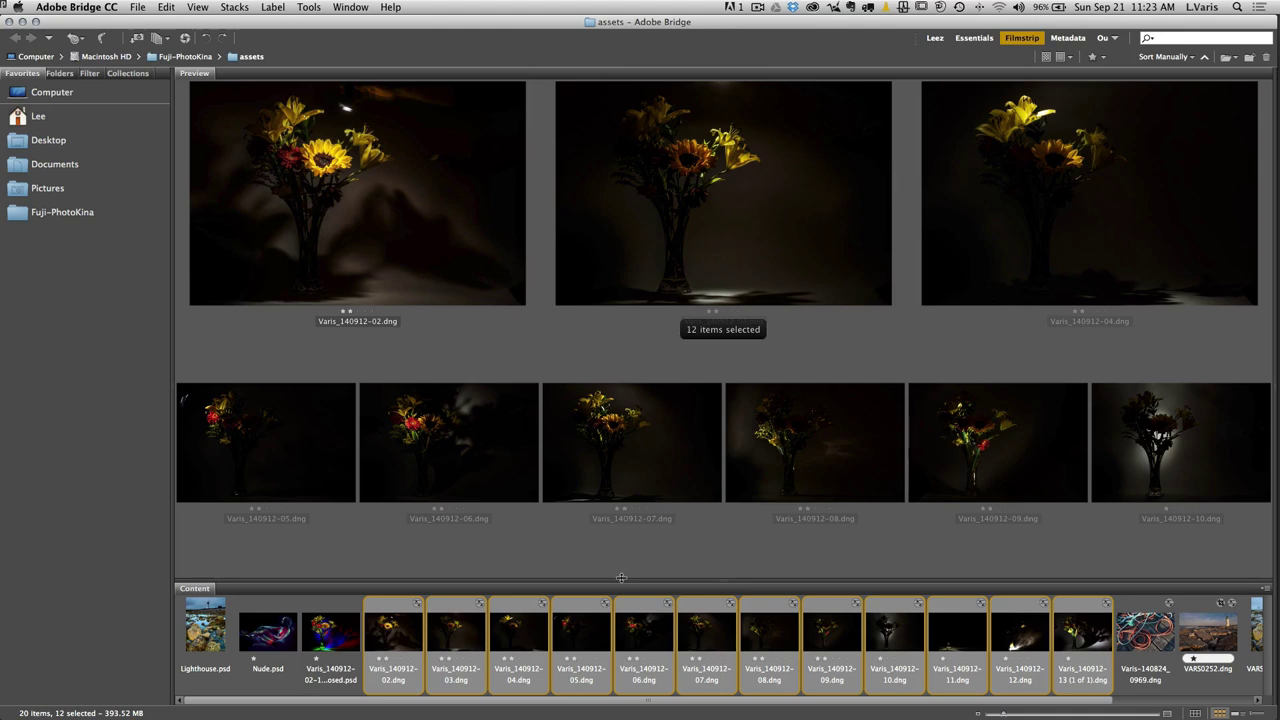
left_click(308, 7)
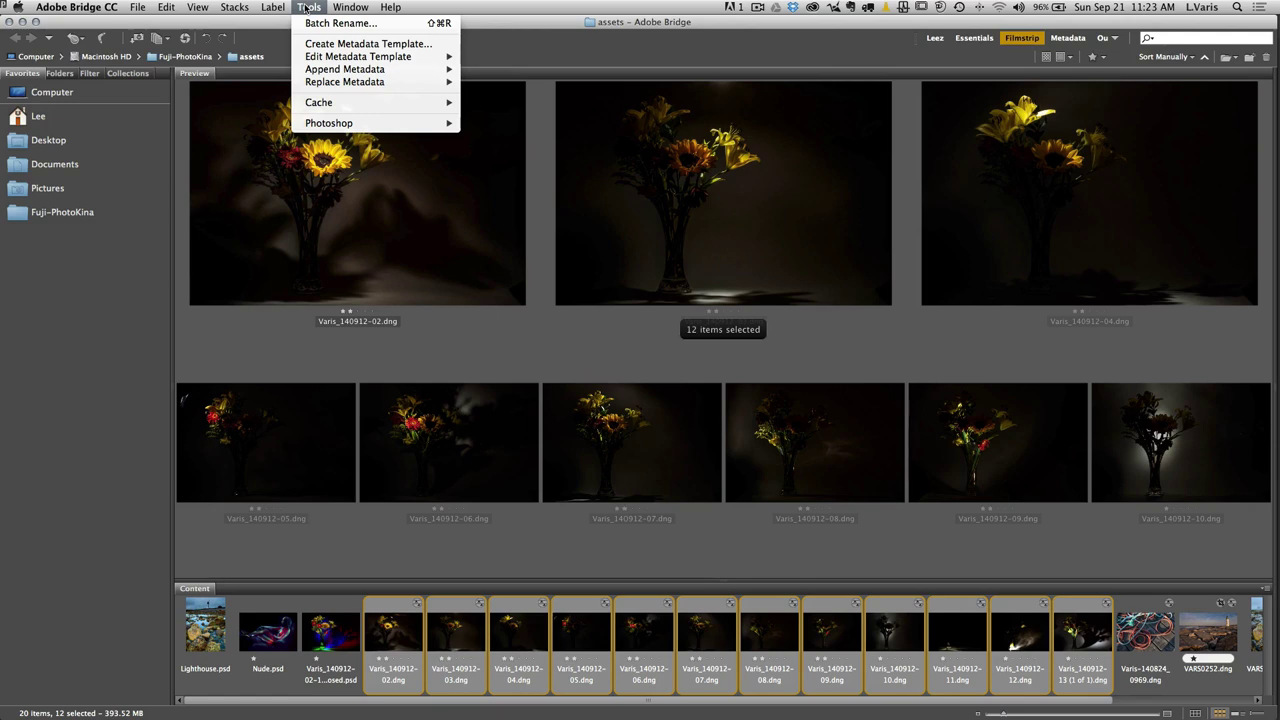
mouse_move(328, 123)
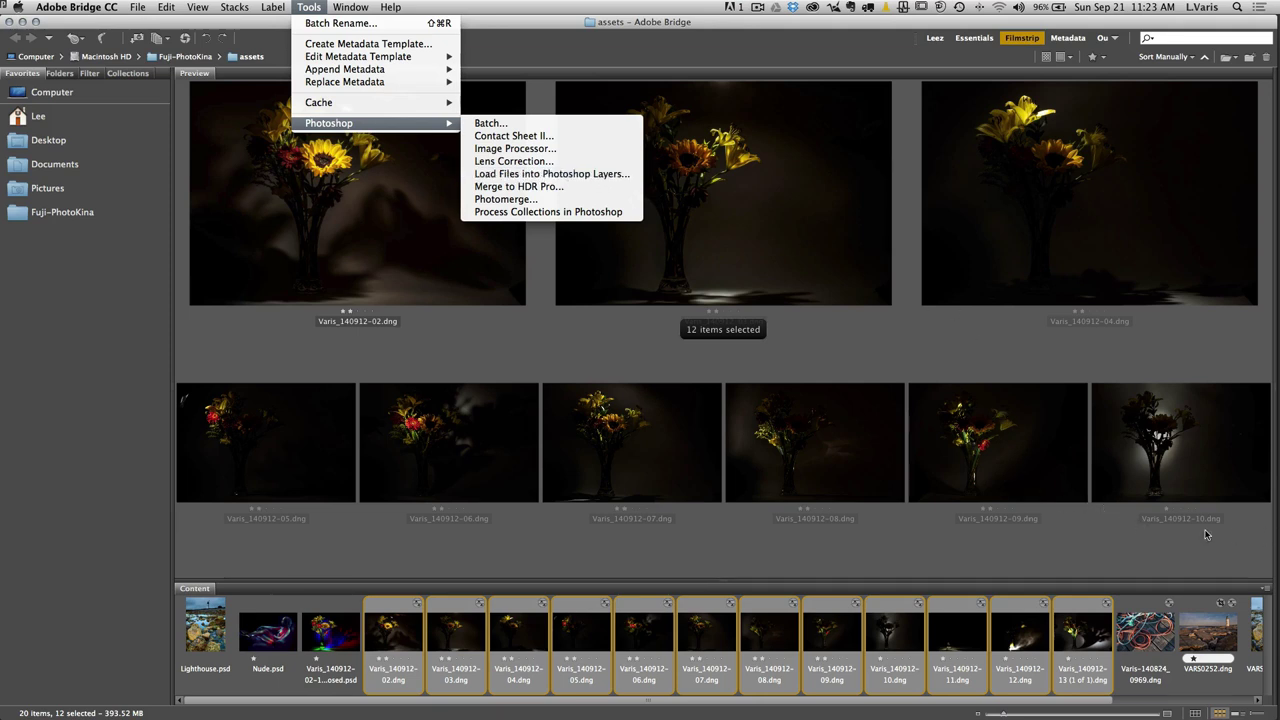
left_click(1168, 555)
- Switch to Photoshop and hide the layers Varis_140912-02.dng through Varis_140912-12.dng, leaving only the Varis_140912-13 layer shown
mouse_move(1266, 548)
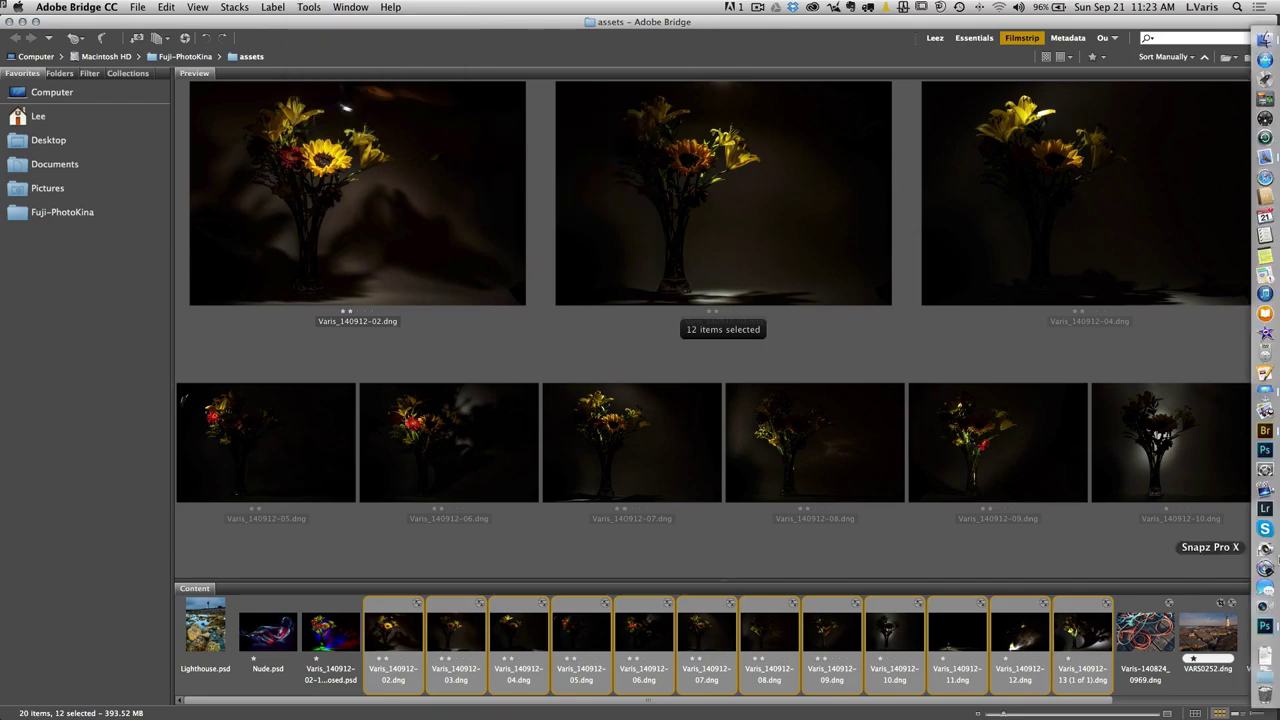
left_click(1265, 626)
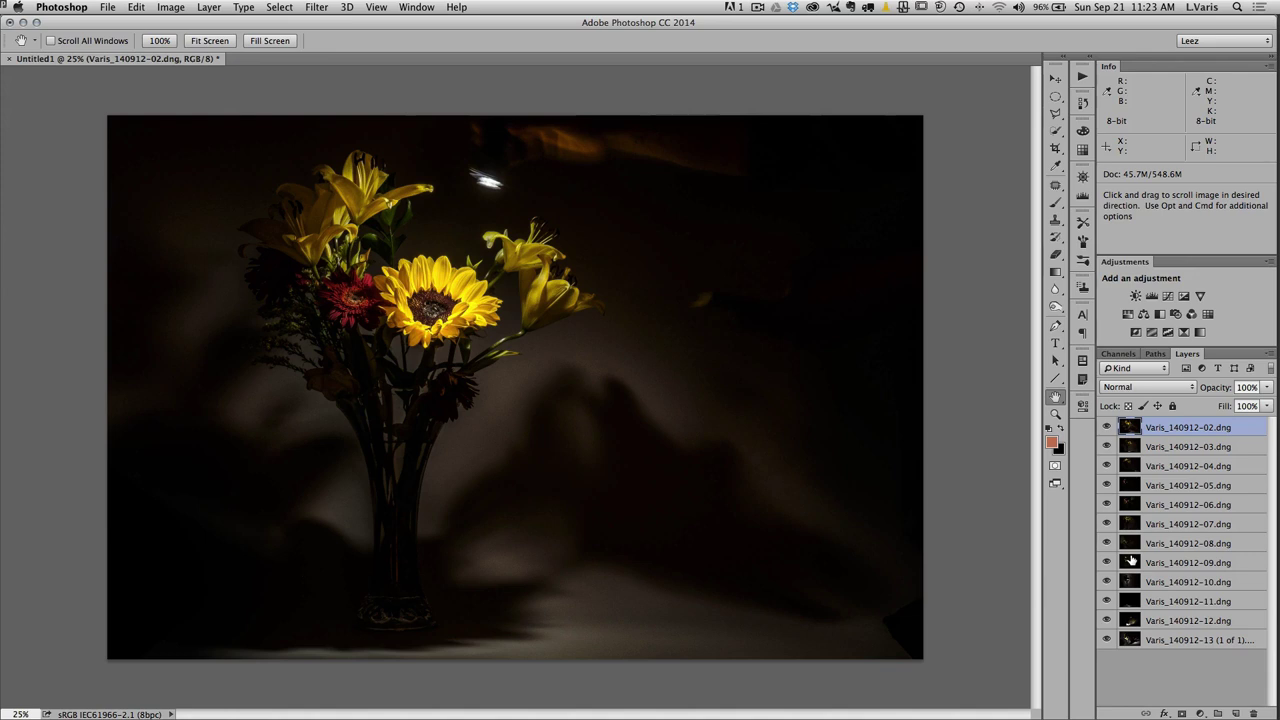
left_click(1107, 427)
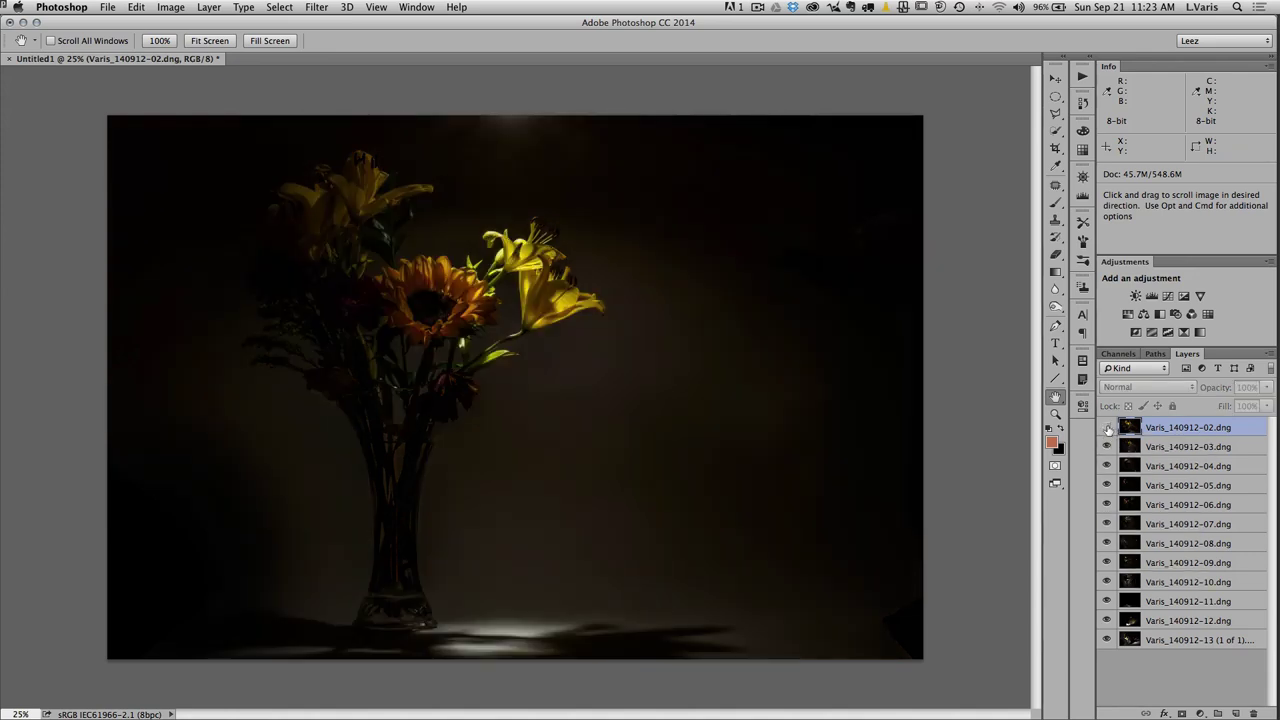
left_click(1106, 446)
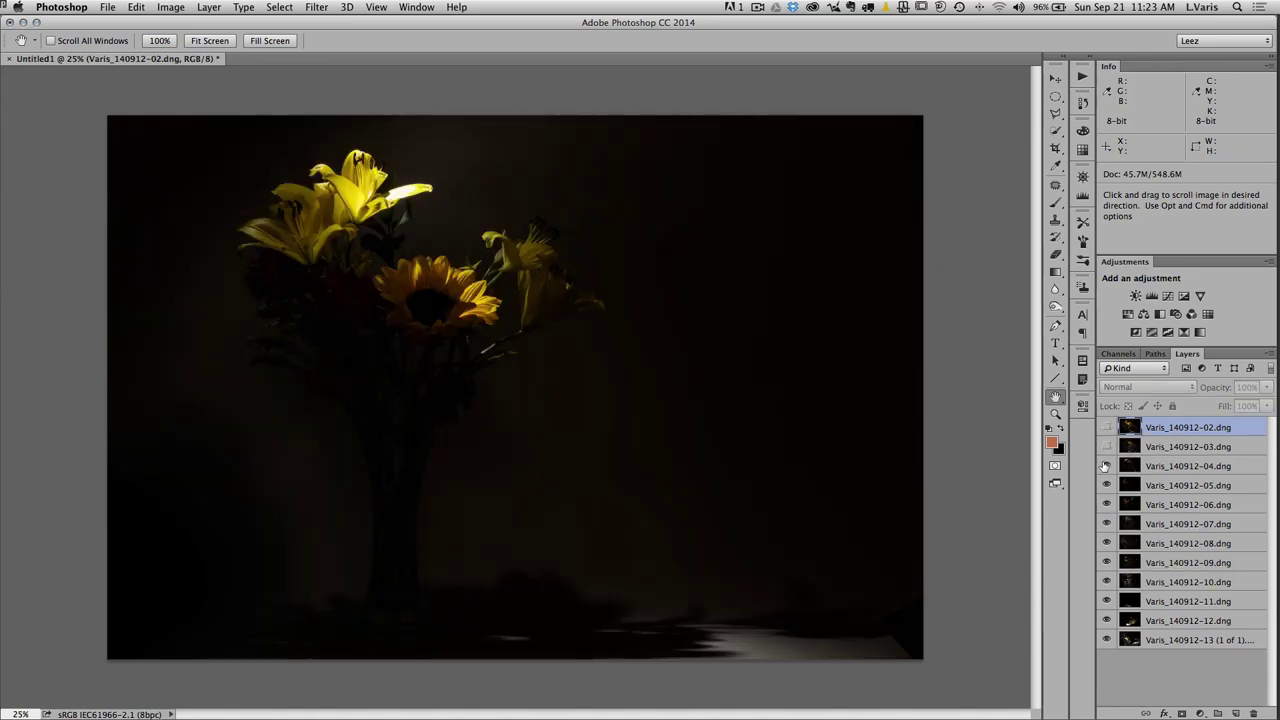
left_click(1106, 466)
left_click(1106, 486)
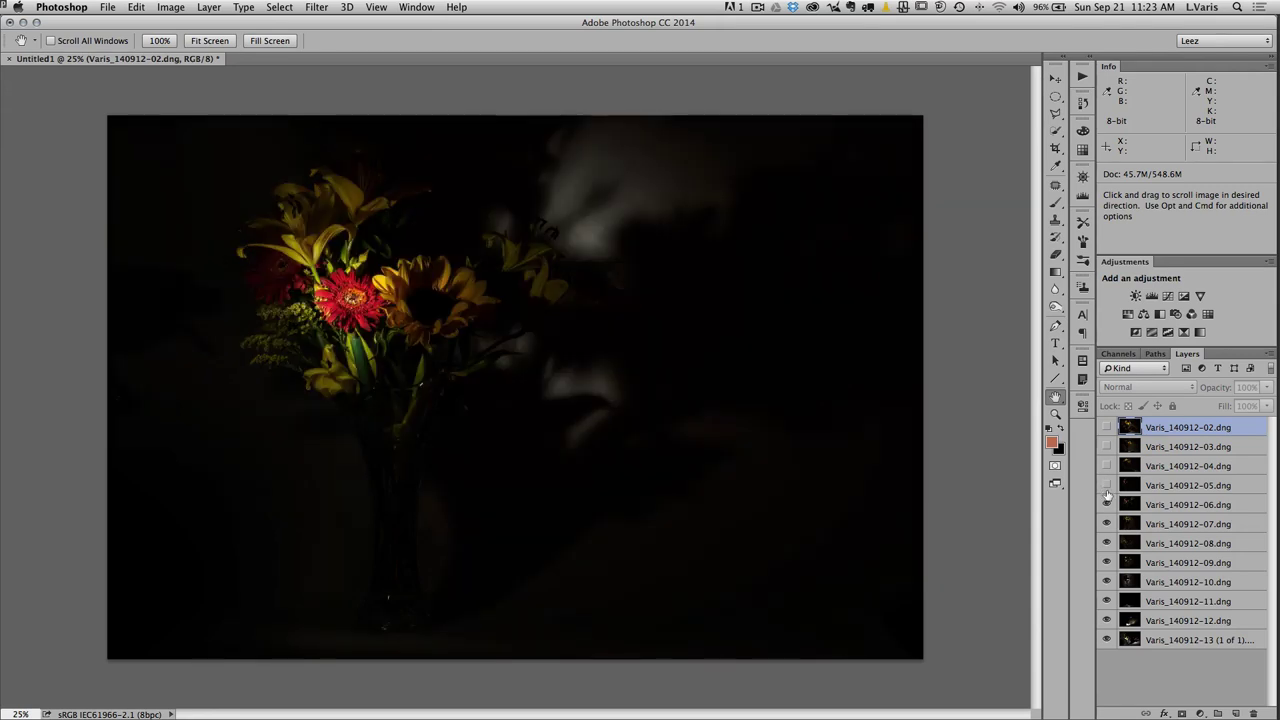
left_click(1106, 504)
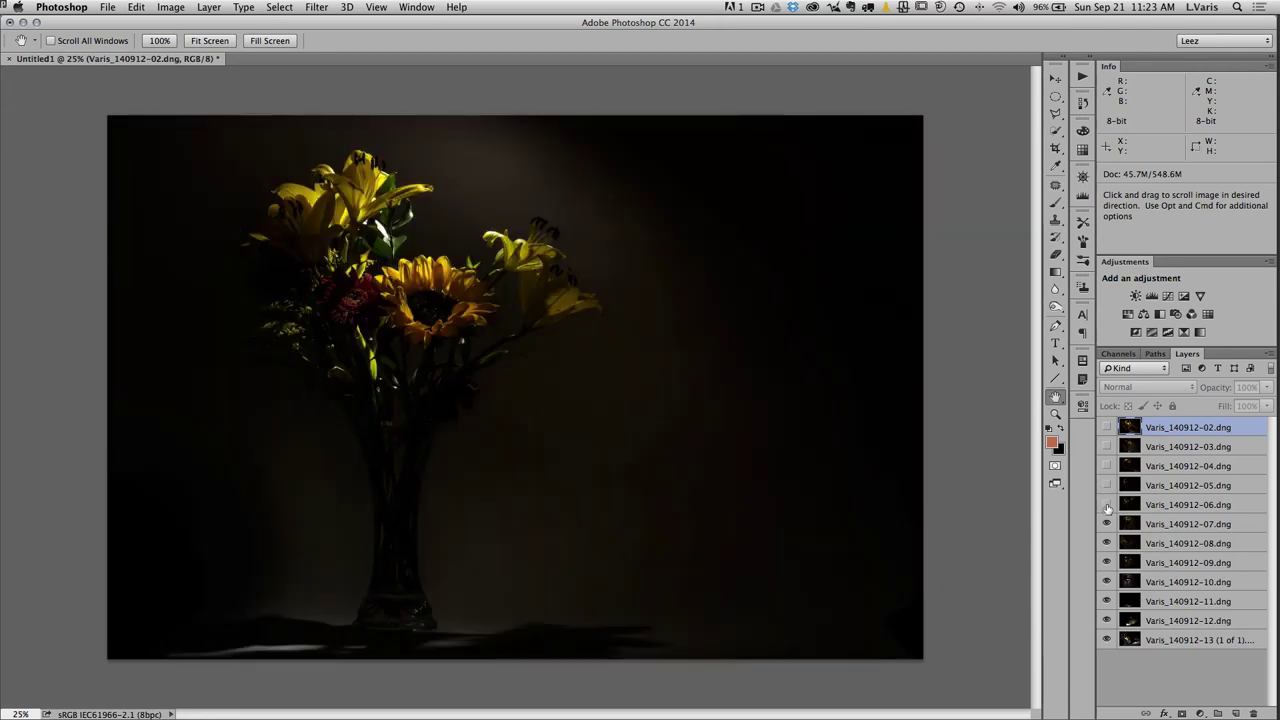
left_click(1106, 524)
left_click(1106, 543)
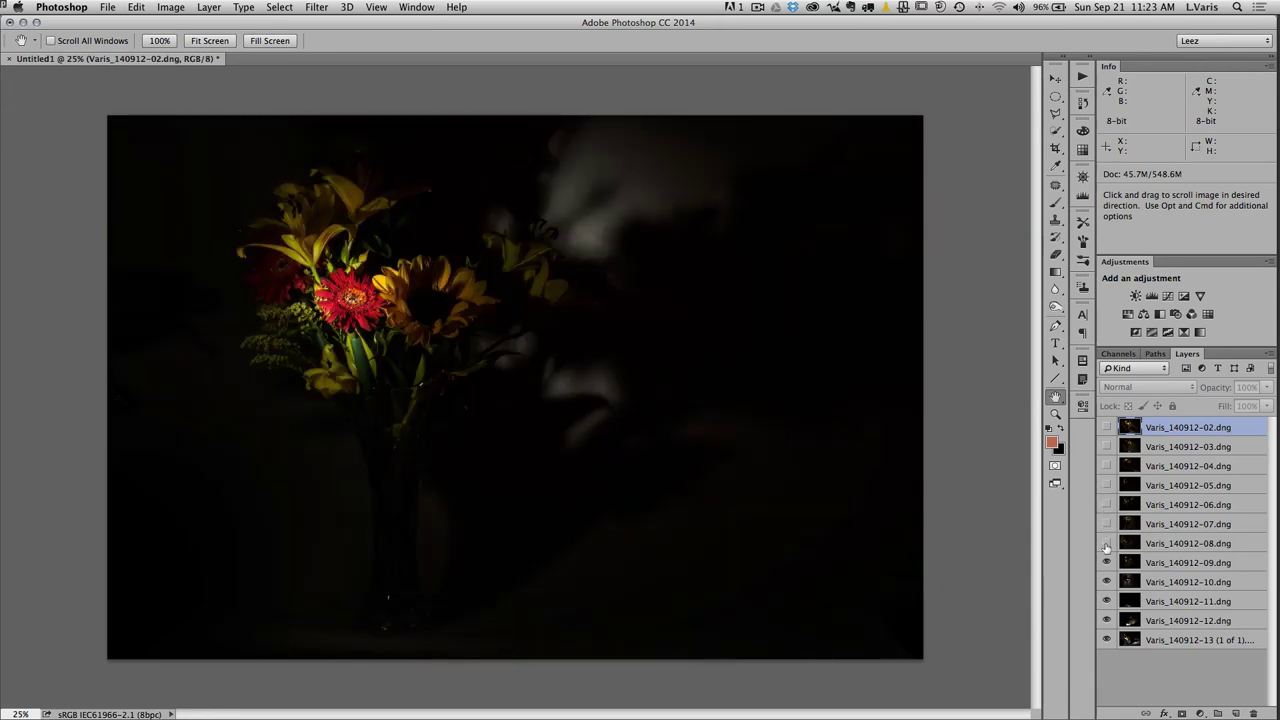
left_click_drag(1106, 560, 1107, 621)
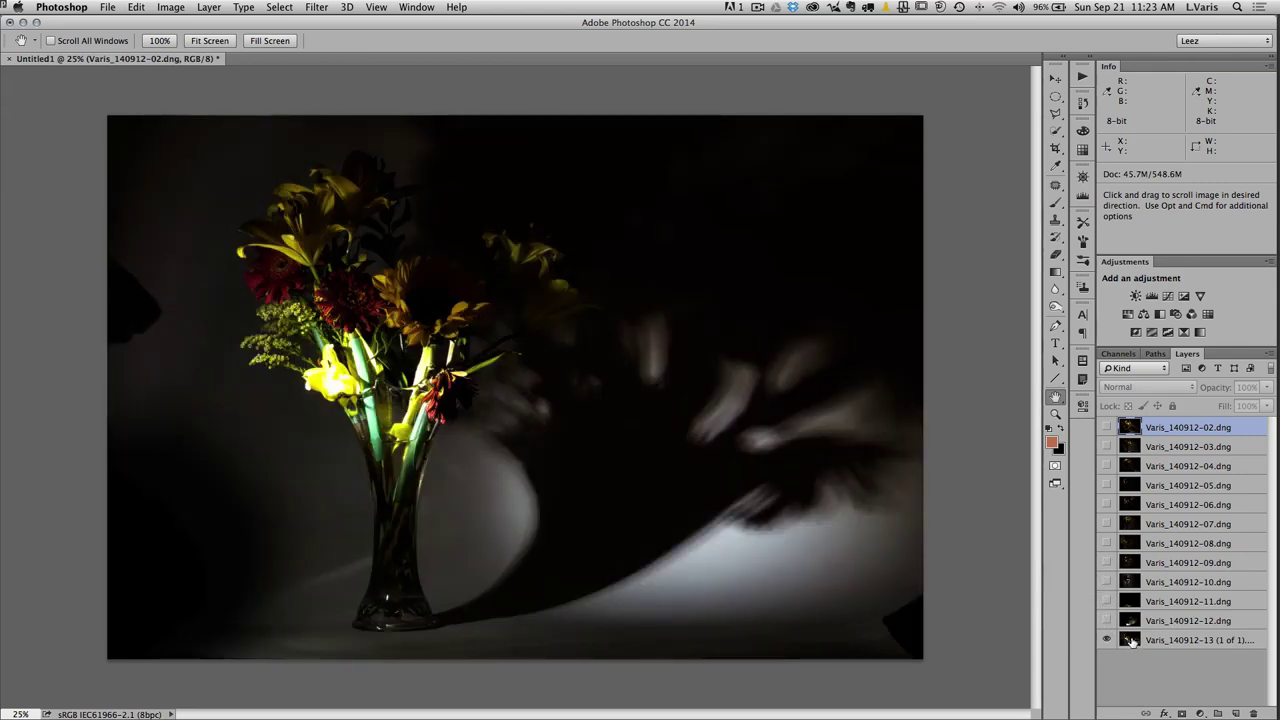
- Add a Solid Color fill layer in black (000000) above the Varis_140912-13 layer
left_click(1131, 641)
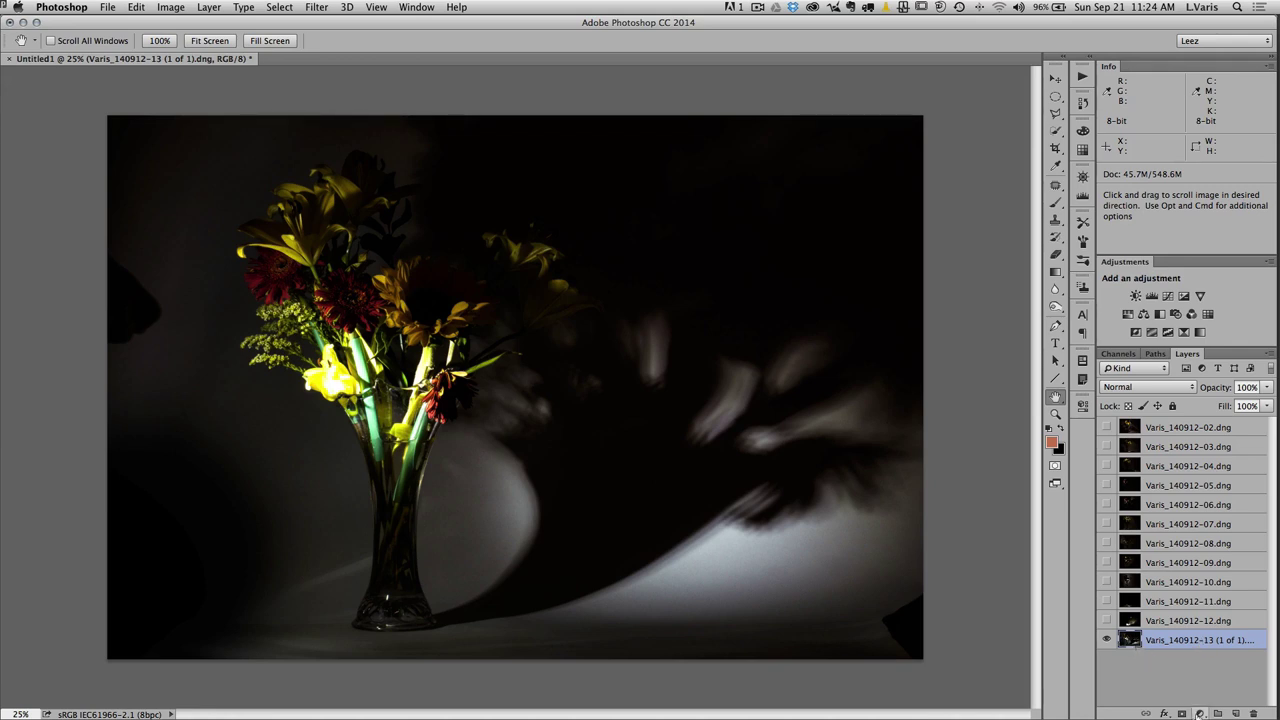
left_click(1200, 713)
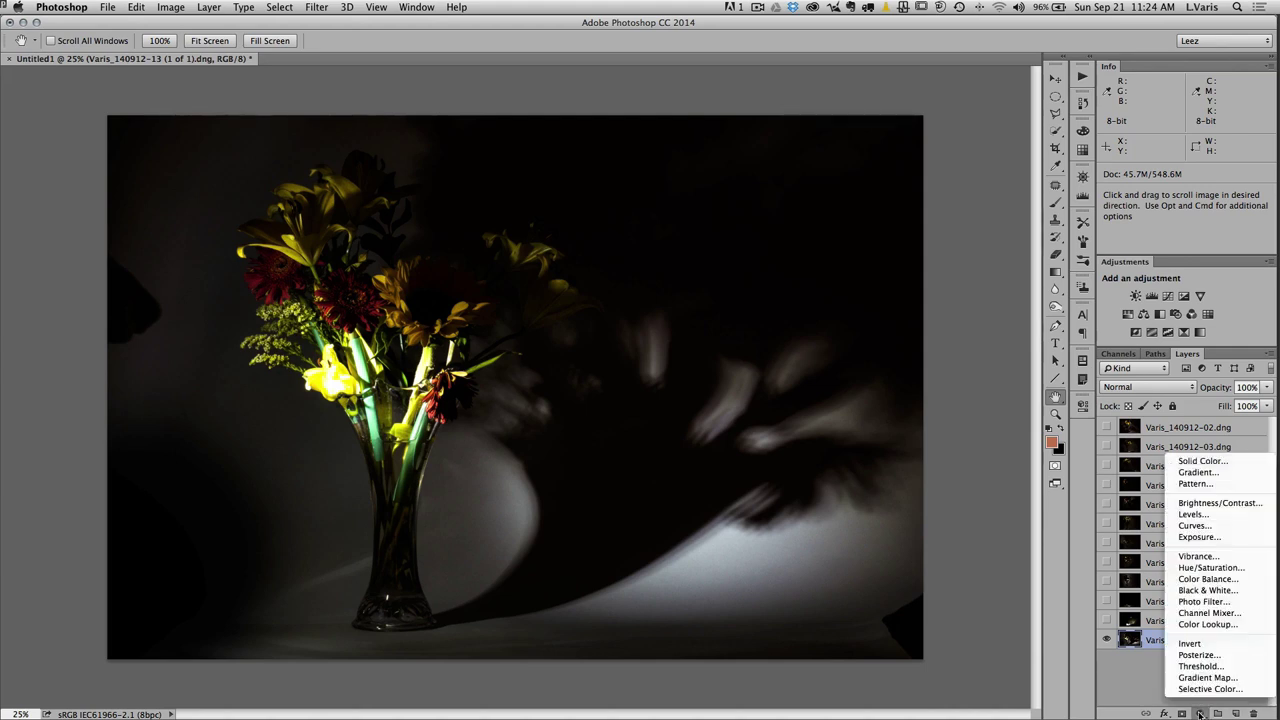
left_click(1222, 463)
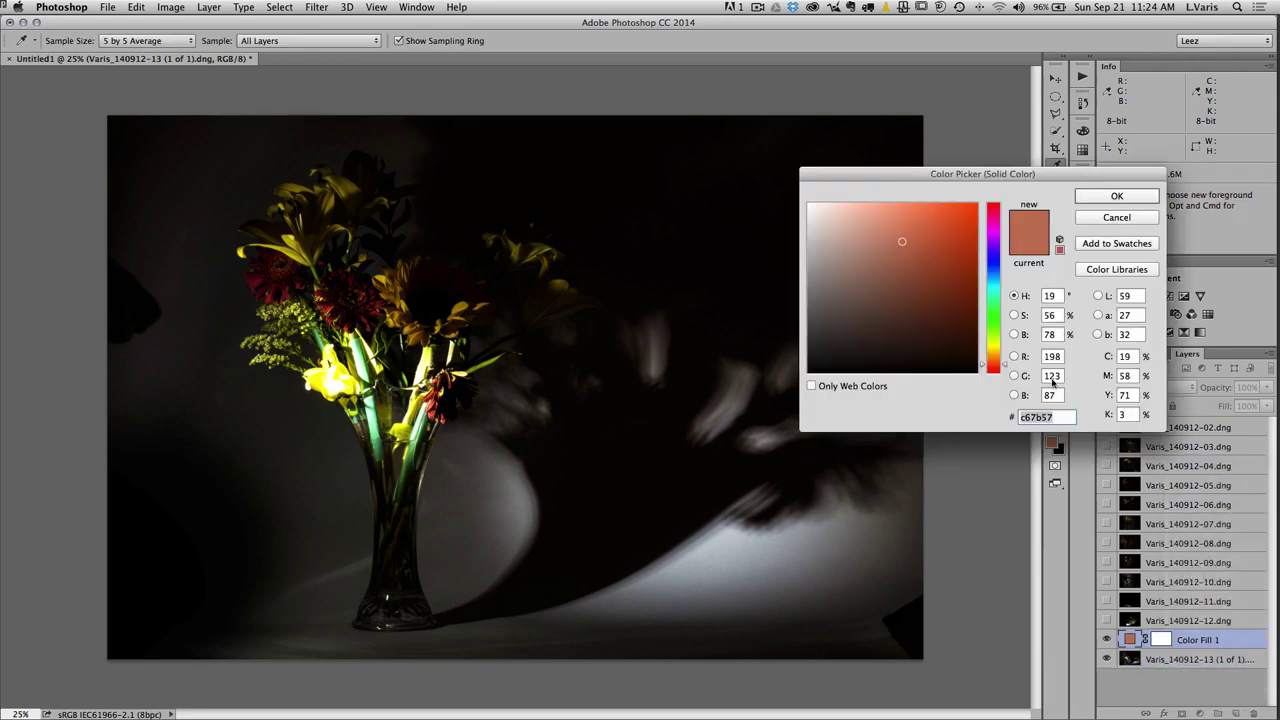
left_click(810, 371)
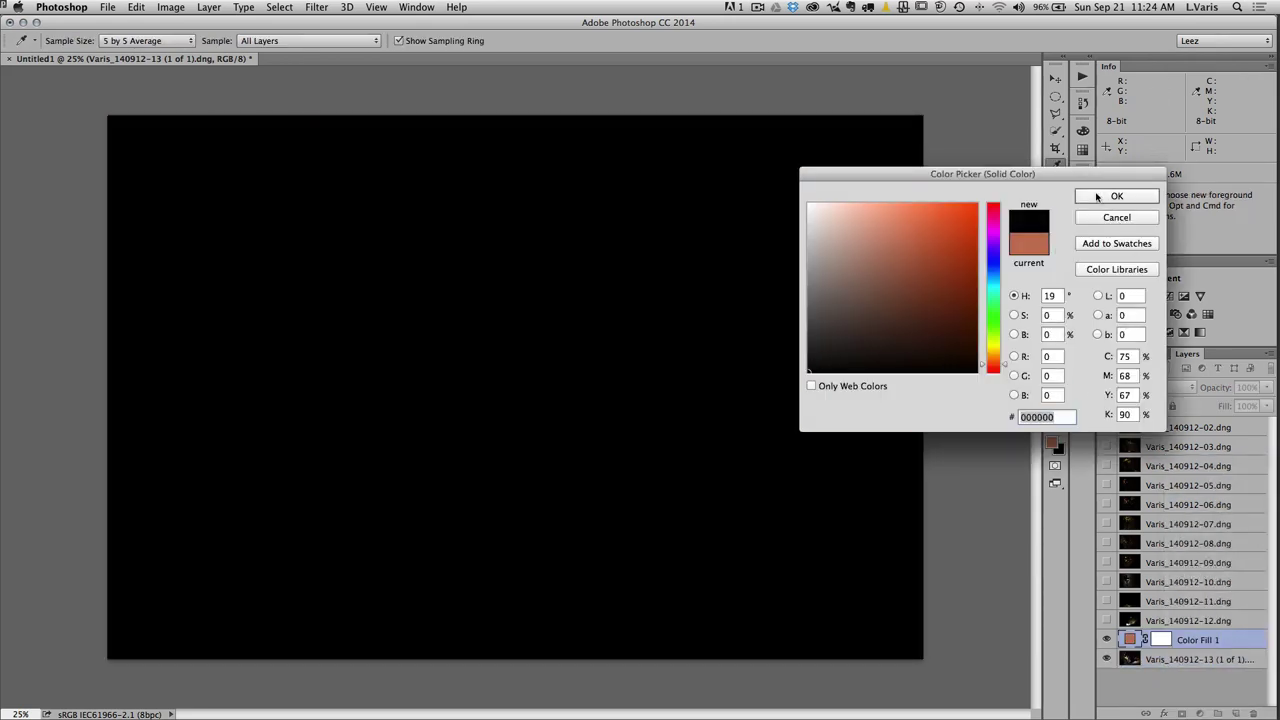
left_click(1116, 196)
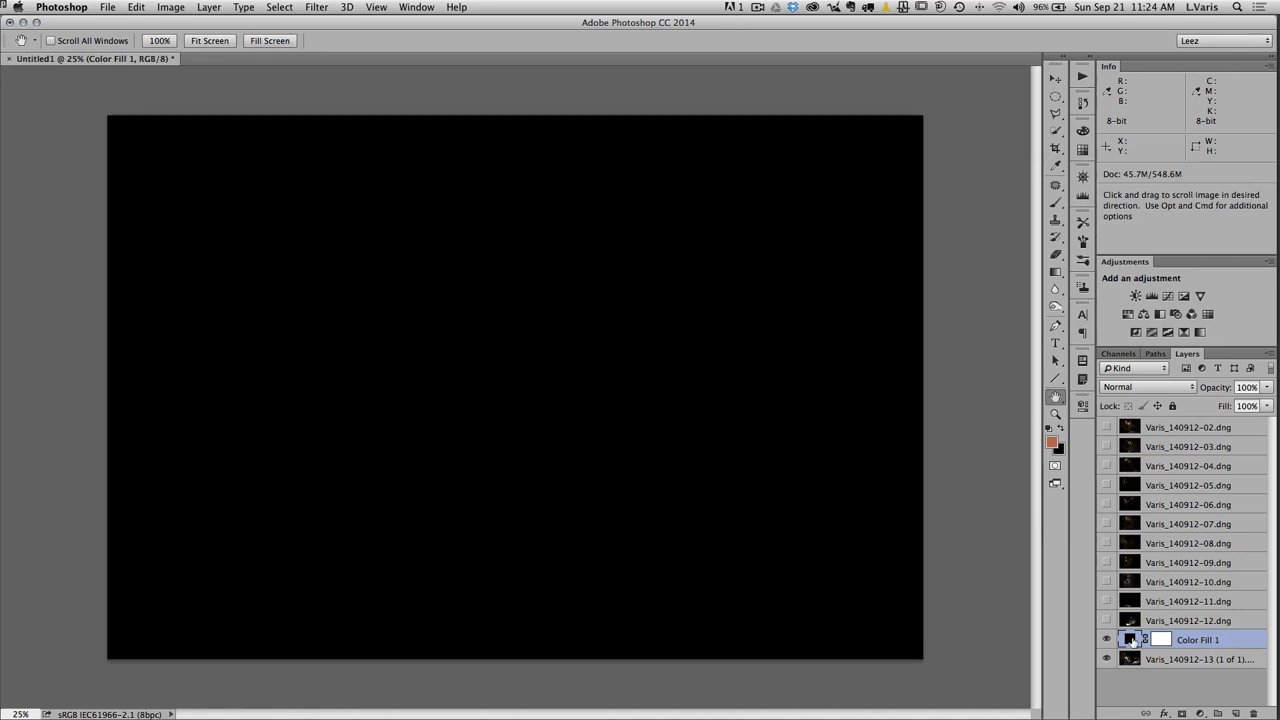
- Move the black fill layer beneath the Varis_140912-13 layer and check it by hiding and reshowing the photo layer
left_click_drag(1133, 642, 1126, 668)
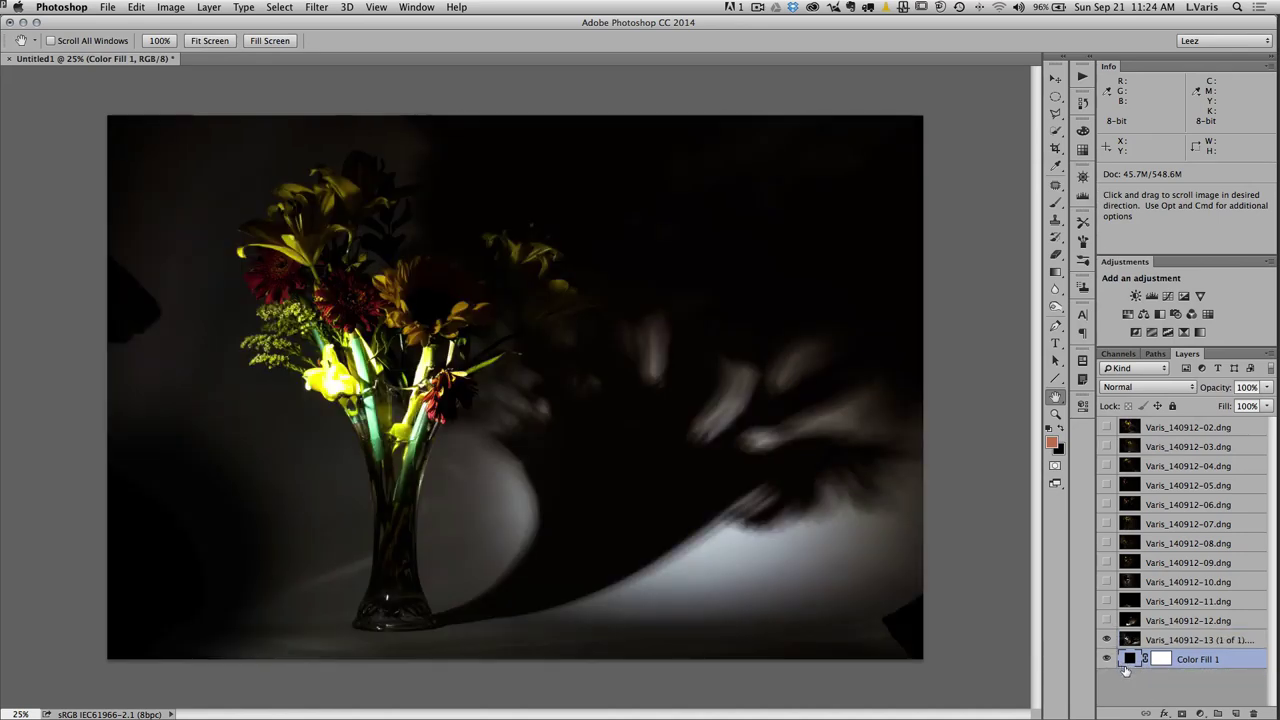
left_click(1106, 639)
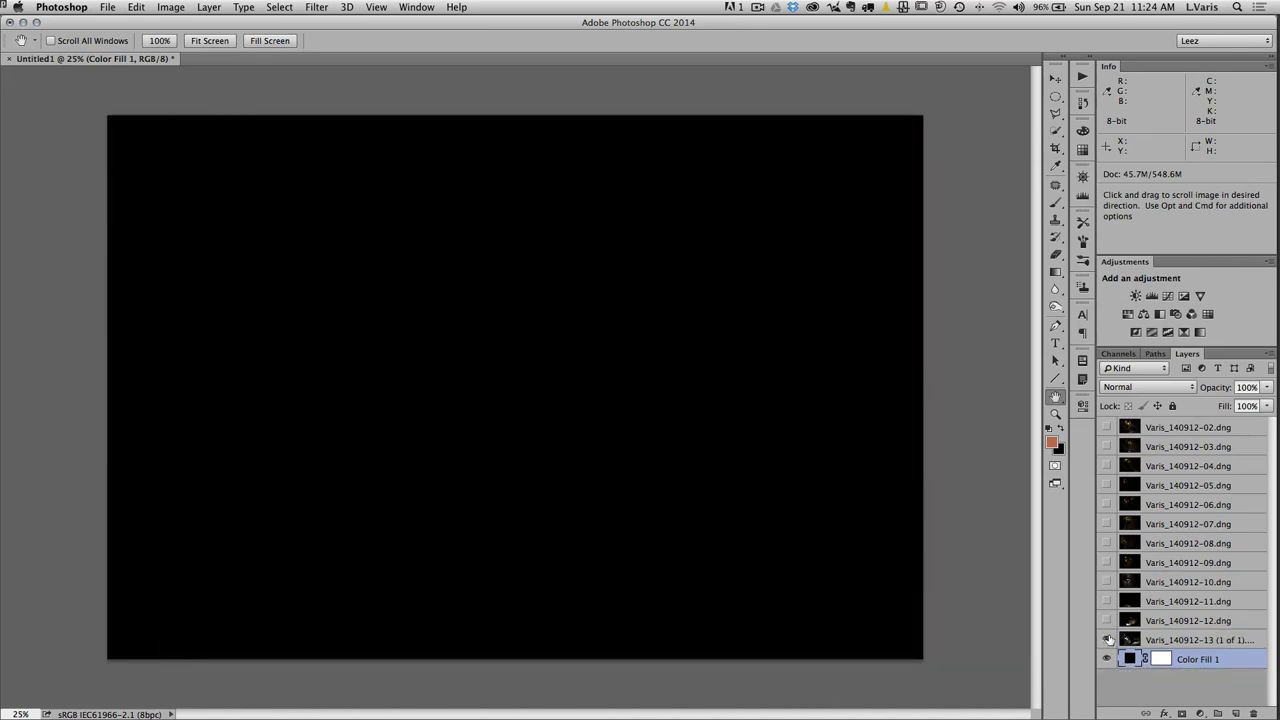
left_click(1106, 639)
- Restrict the Varis_140912-13 layer to the red channel by turning off G and B in its Blending Options
left_click(1133, 640)
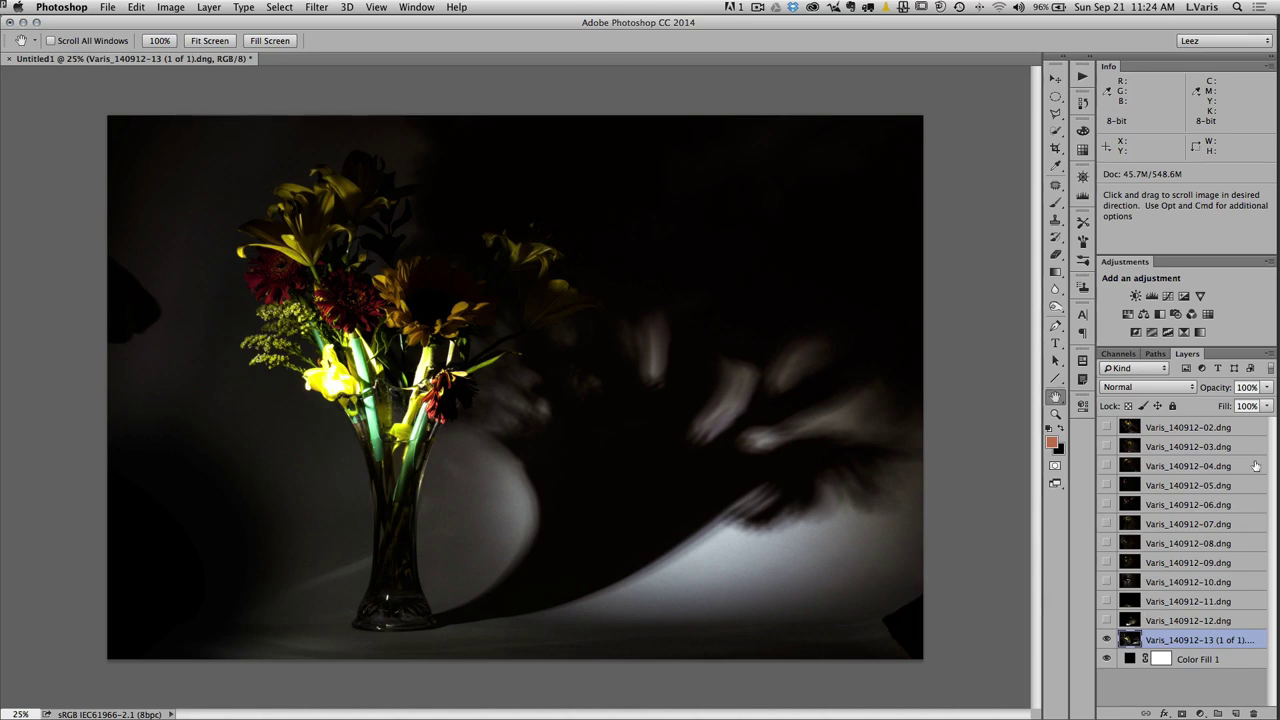
left_click(1270, 355)
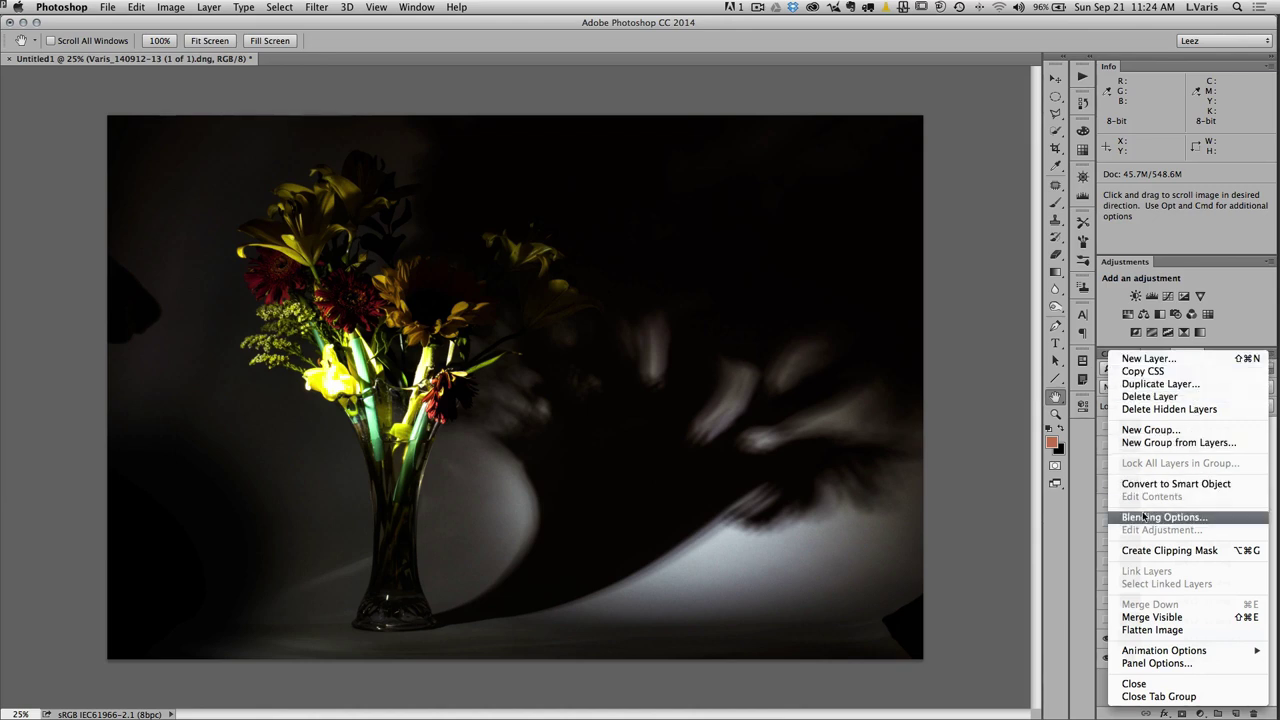
left_click(1228, 518)
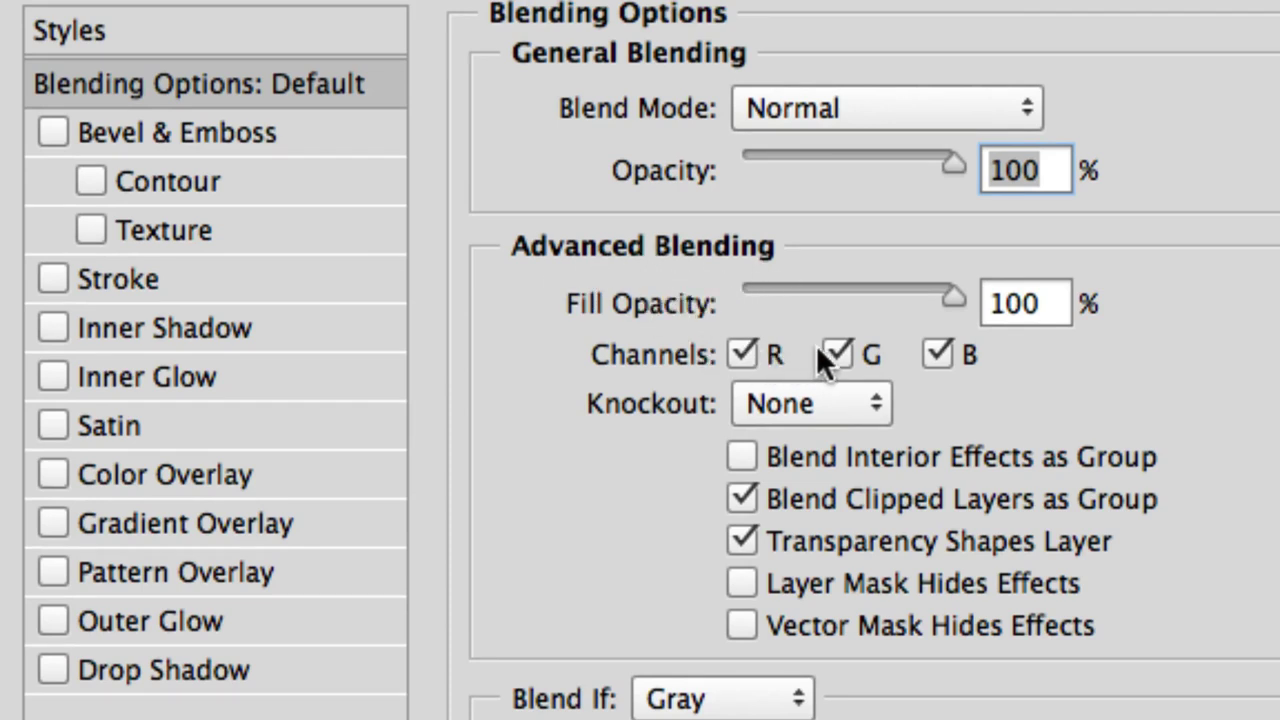
left_click(938, 353)
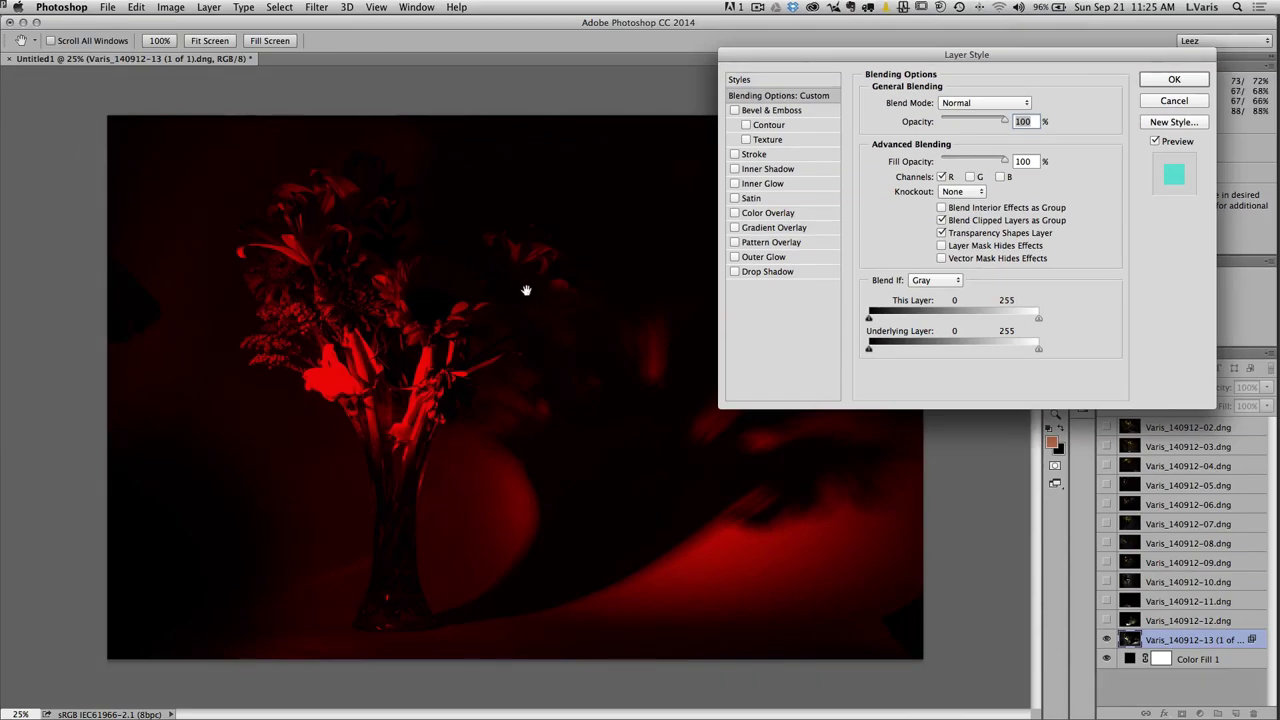
left_click(1147, 80)
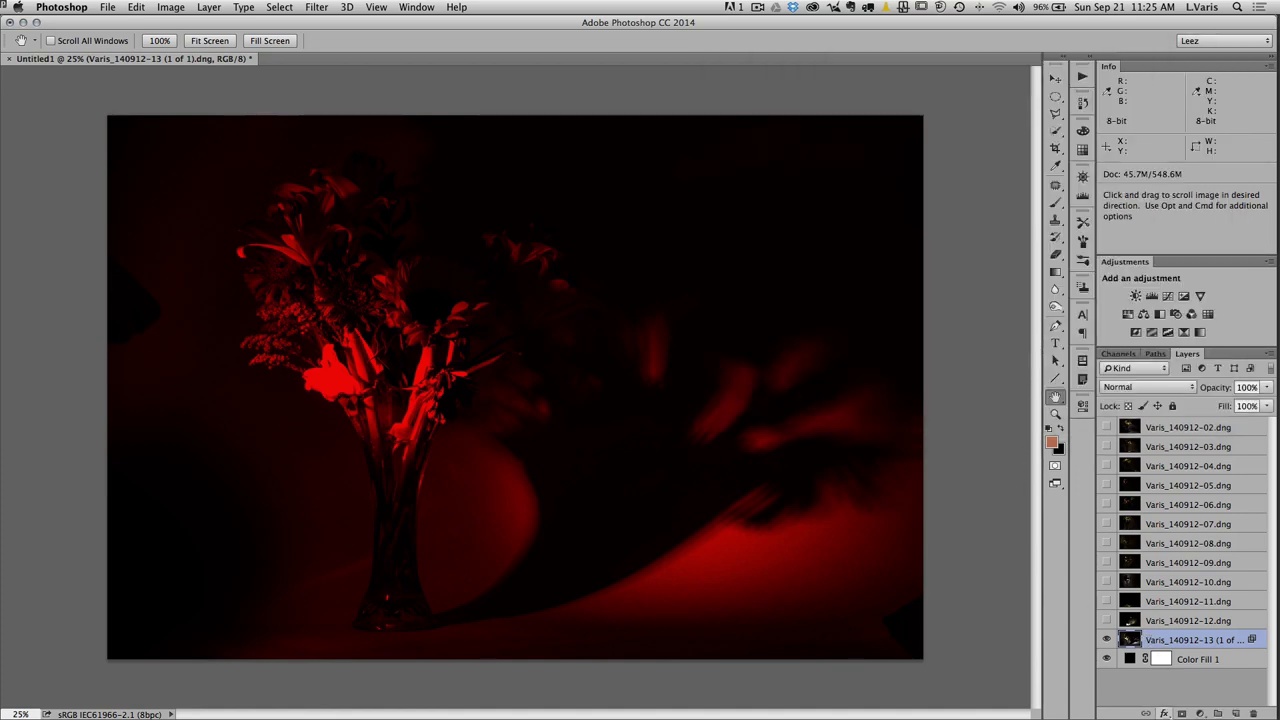
- Add a layer mask to the Varis_140912-13 layer and paint out the flowers and vase in black with a 575 px brush
left_click(1180, 713)
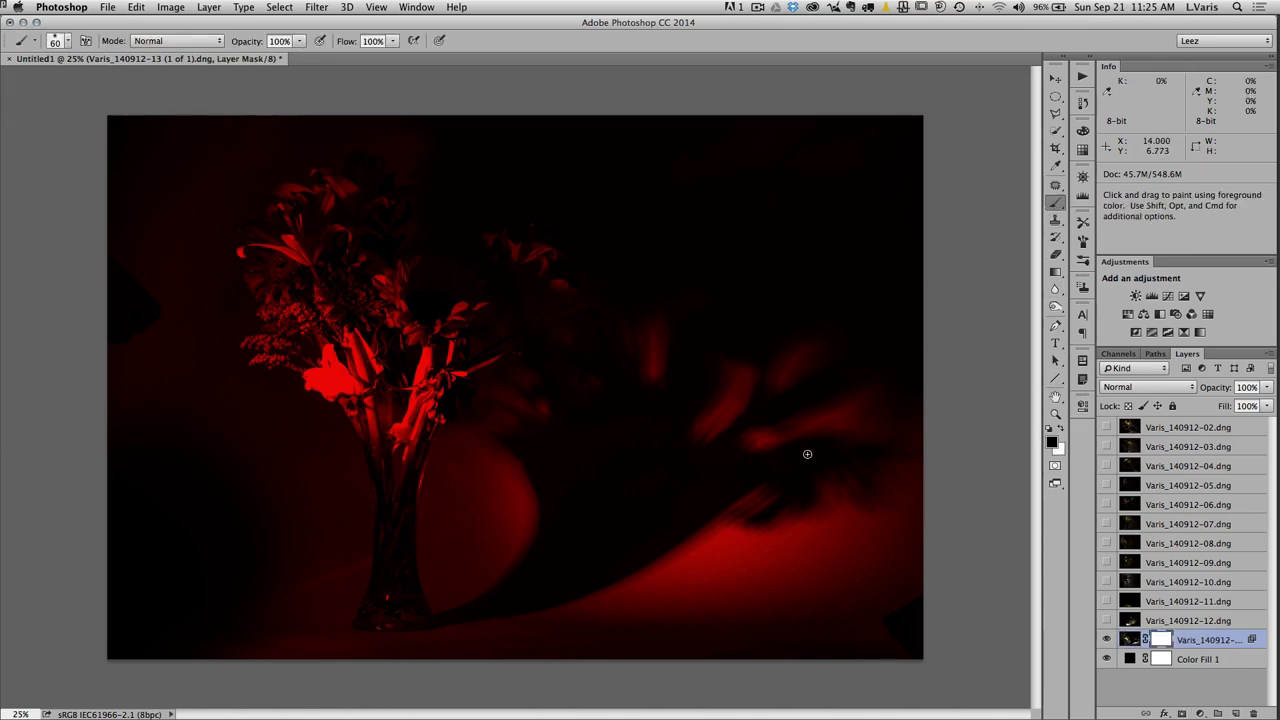
mouse_move(780, 443)
left_mouse_down()
mouse_move(757, 449)
mouse_move(801, 439)
left_mouse_up()
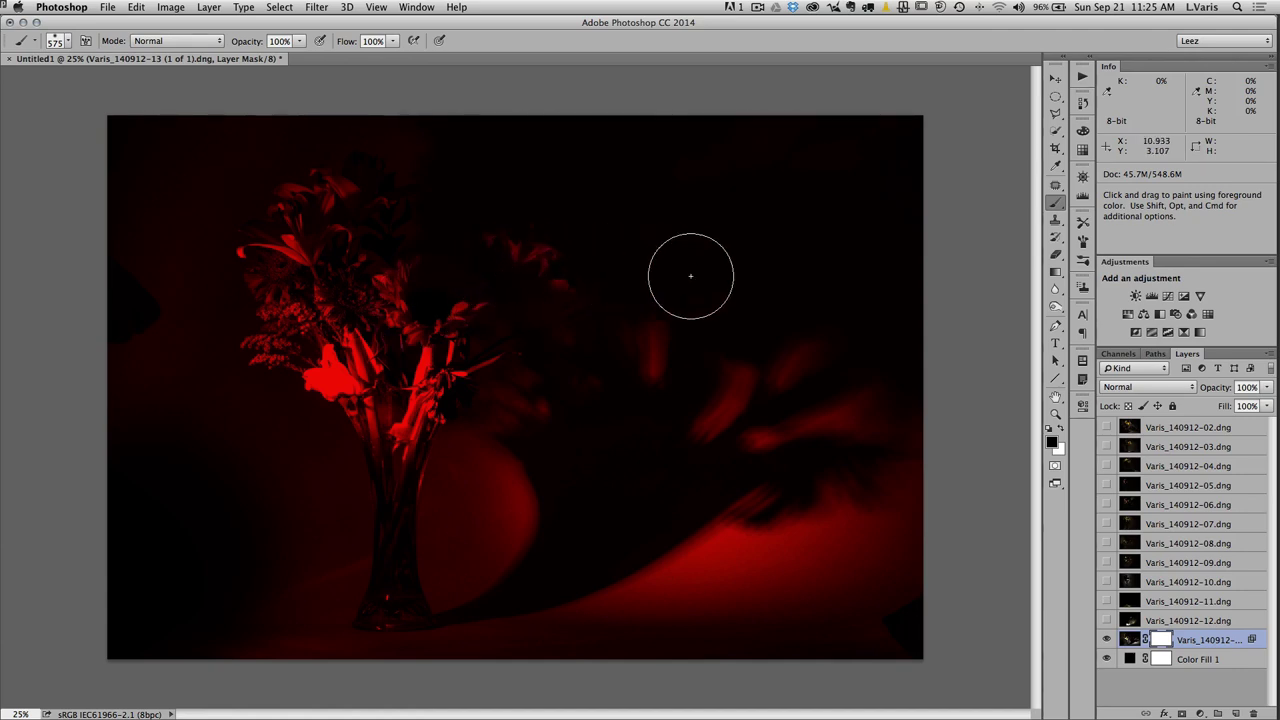
mouse_move(420, 257)
left_mouse_down()
mouse_move(463, 279)
mouse_move(401, 330)
mouse_move(557, 267)
mouse_move(404, 382)
mouse_move(490, 328)
mouse_move(452, 344)
mouse_move(392, 417)
mouse_move(389, 633)
mouse_move(232, 556)
mouse_move(389, 279)
mouse_move(298, 418)
mouse_move(334, 330)
mouse_move(282, 338)
mouse_move(245, 278)
mouse_move(199, 254)
mouse_move(190, 166)
mouse_move(135, 155)
mouse_move(87, 231)
mouse_move(84, 285)
mouse_move(115, 344)
mouse_move(60, 364)
mouse_move(80, 401)
mouse_move(240, 387)
mouse_move(300, 404)
mouse_move(309, 524)
mouse_move(228, 625)
mouse_move(292, 689)
mouse_move(394, 498)
mouse_move(408, 422)
mouse_move(450, 378)
left_mouse_up()
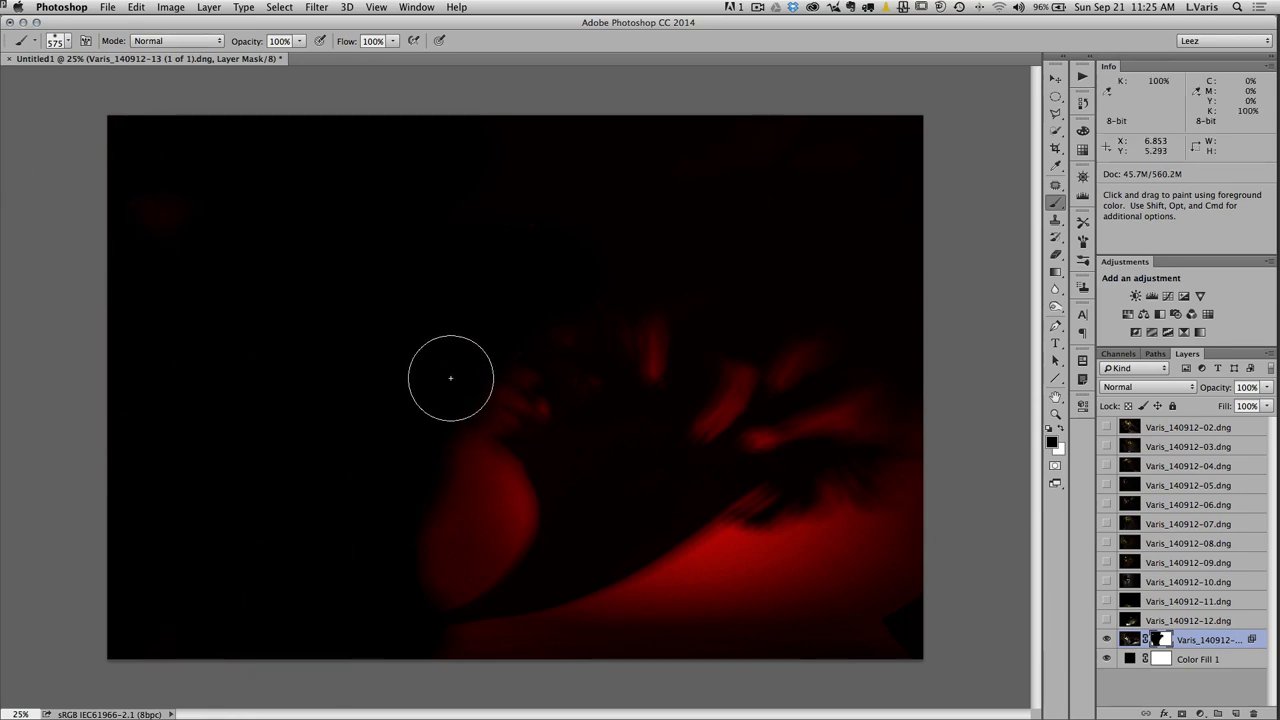
key("h")
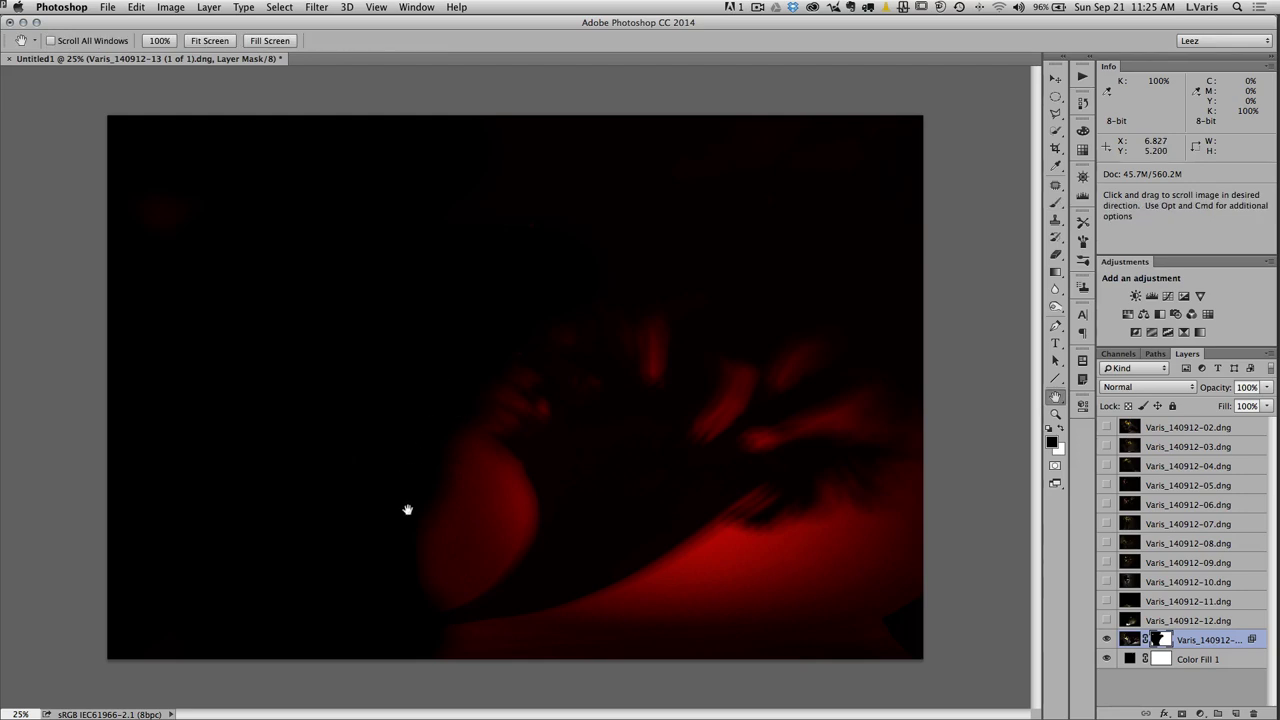
- Darken the lower and outer edges of the red background light on the mask with the brush at 30% opacity
left_click(1055, 203)
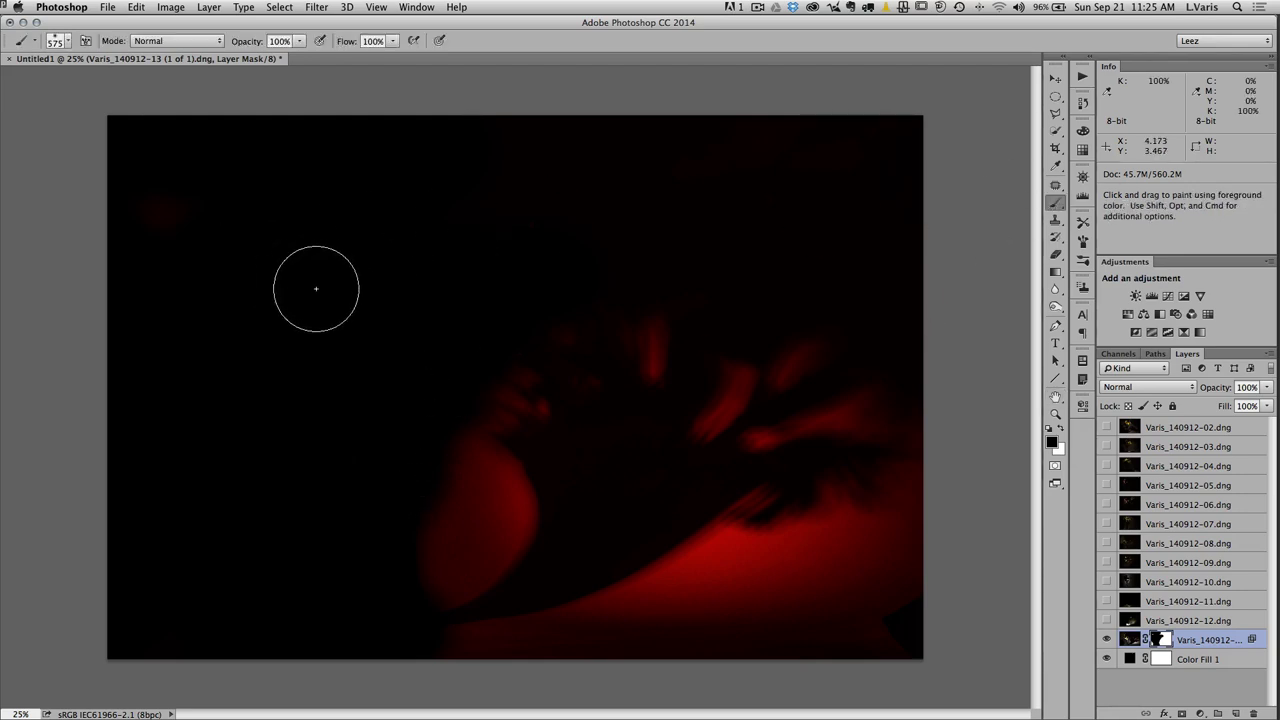
key("3")
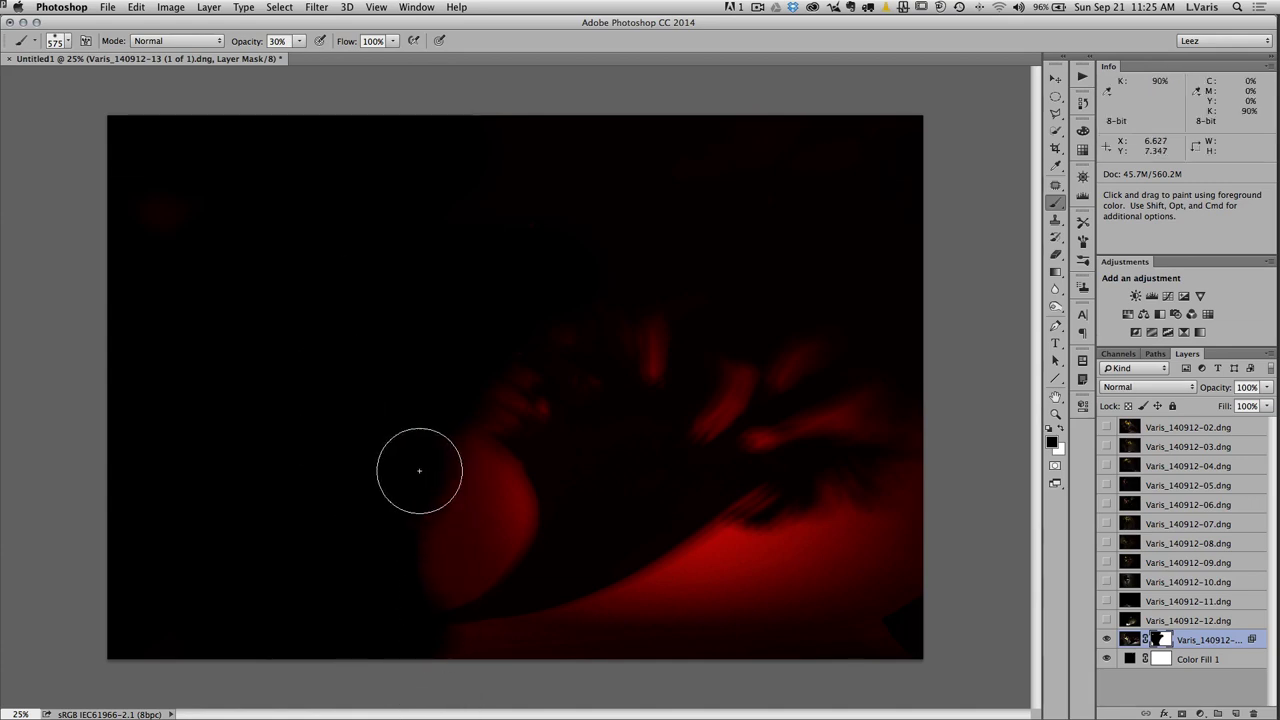
mouse_move(571, 663)
left_mouse_down()
mouse_move(437, 606)
mouse_move(914, 643)
left_mouse_up()
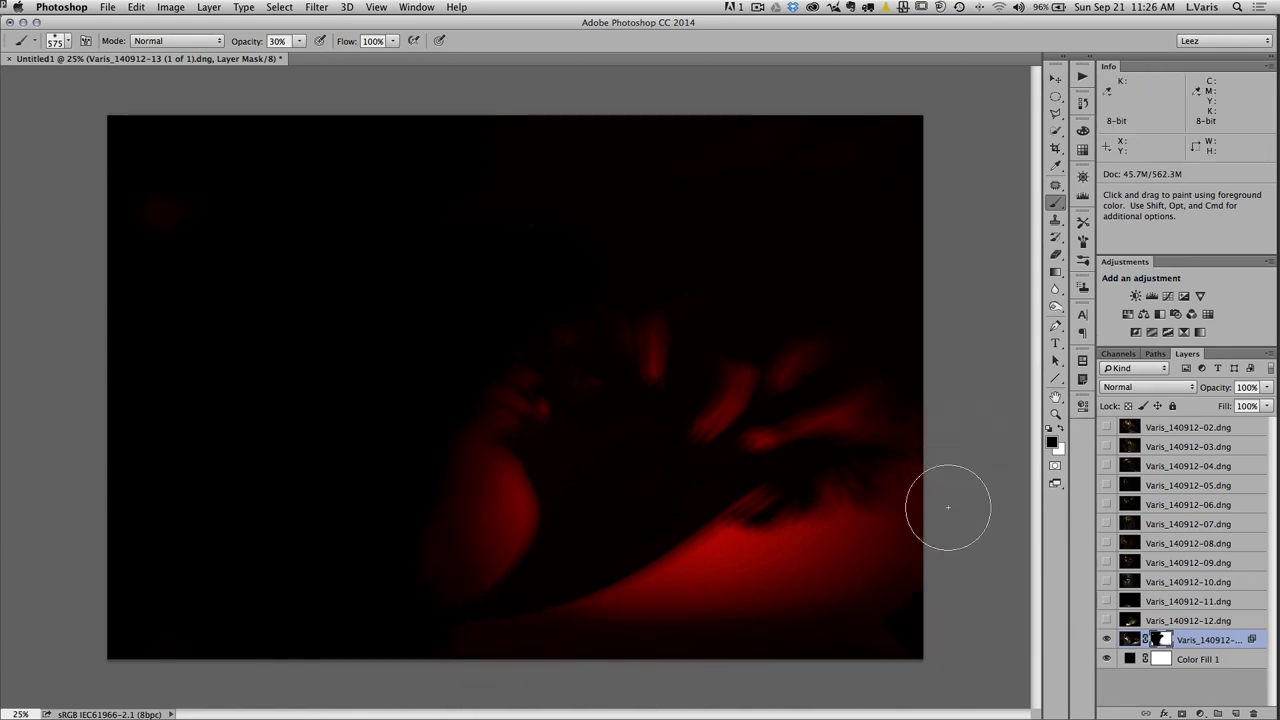
mouse_move(951, 509)
left_mouse_down()
mouse_move(849, 644)
mouse_move(808, 656)
left_mouse_up()
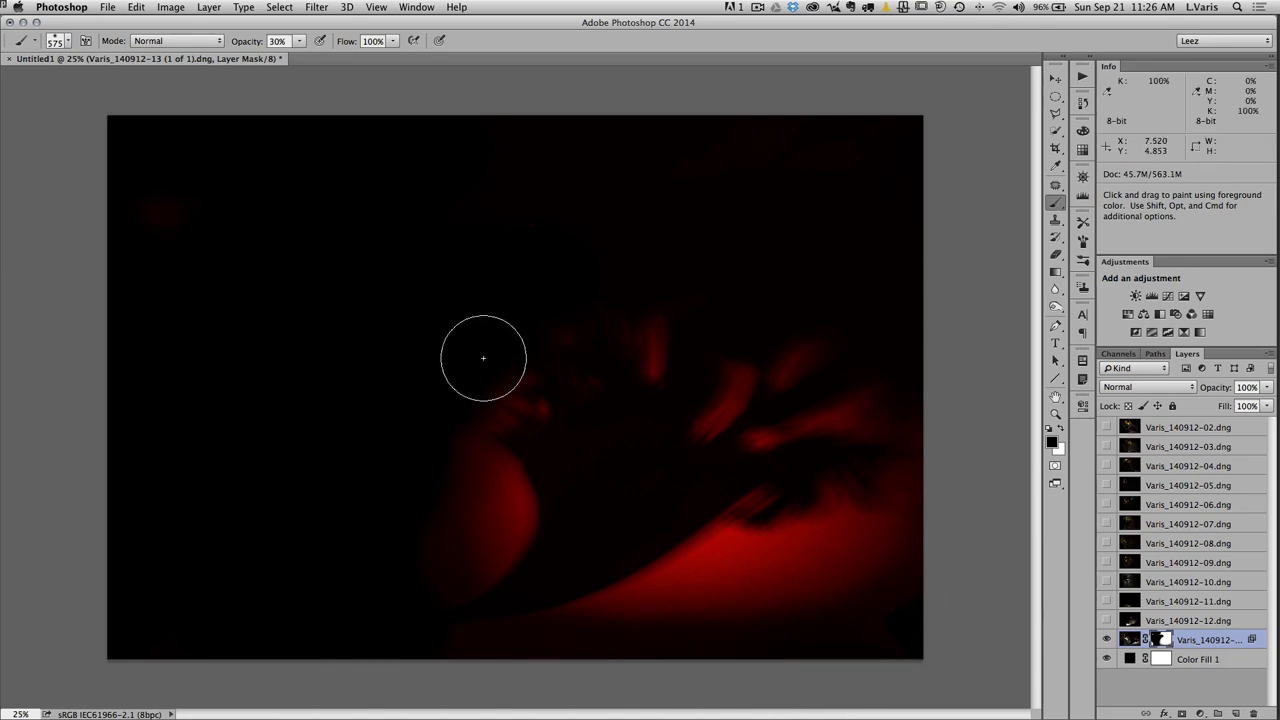
left_click_drag(486, 357, 425, 499)
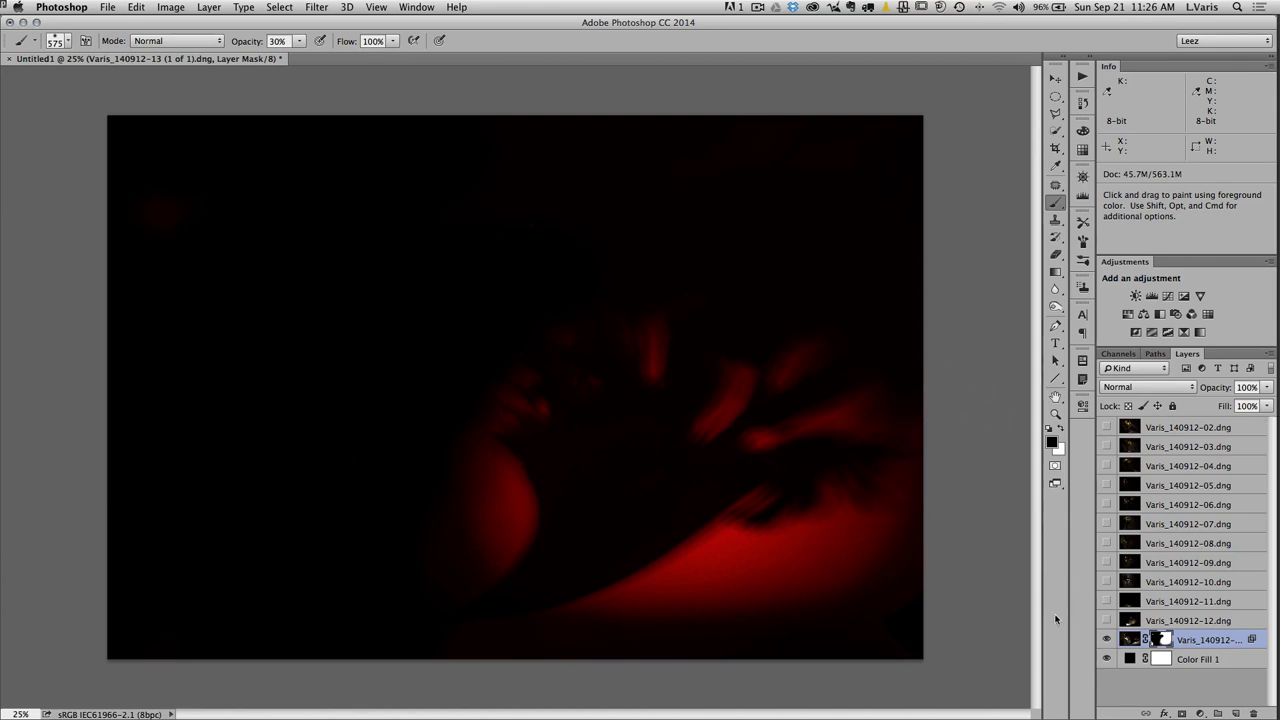
- Show the Varis_140912-12 layer and restrict it to the green channel by turning off R and B in its Blending Options
left_click(1106, 621)
left_click(1120, 621)
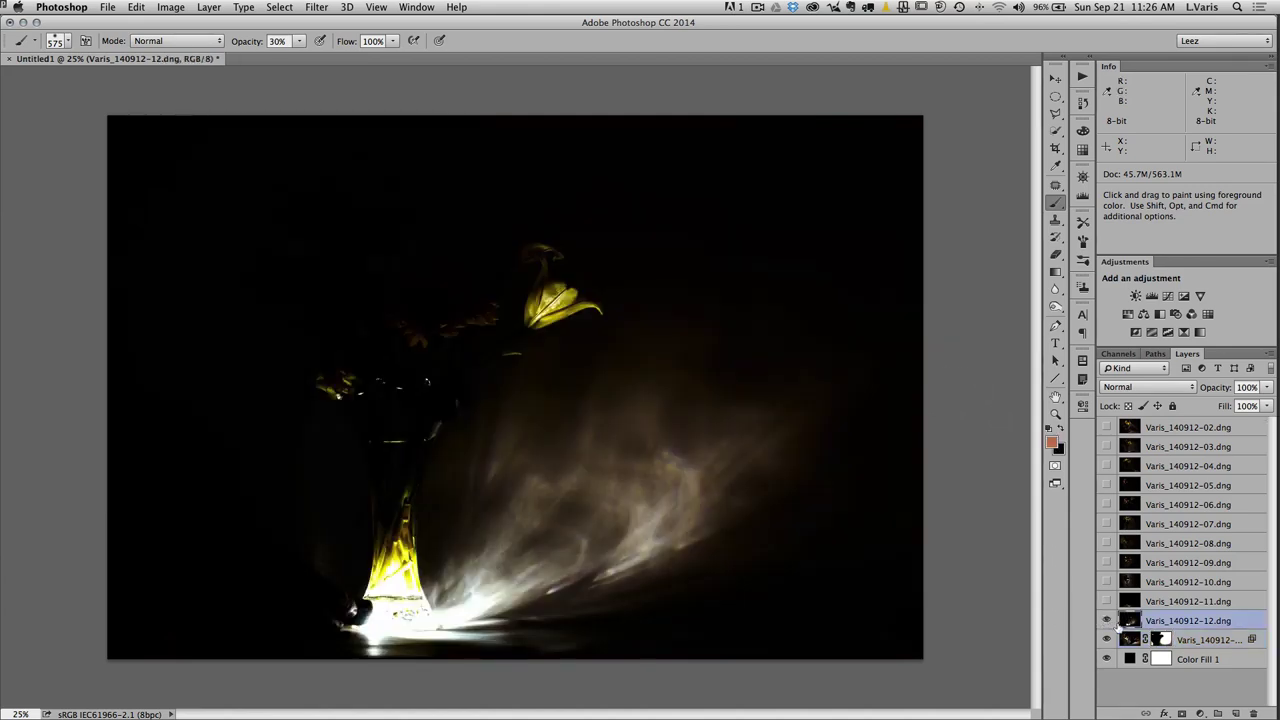
left_click(1268, 353)
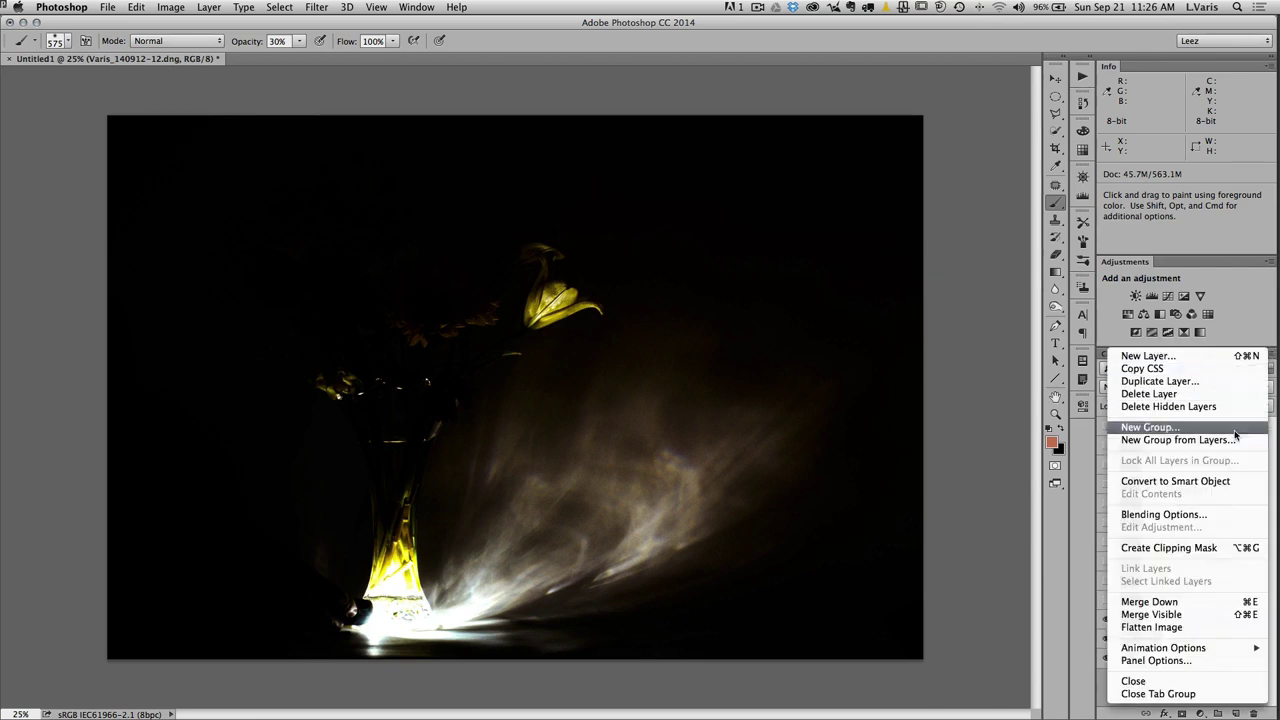
left_click(1198, 516)
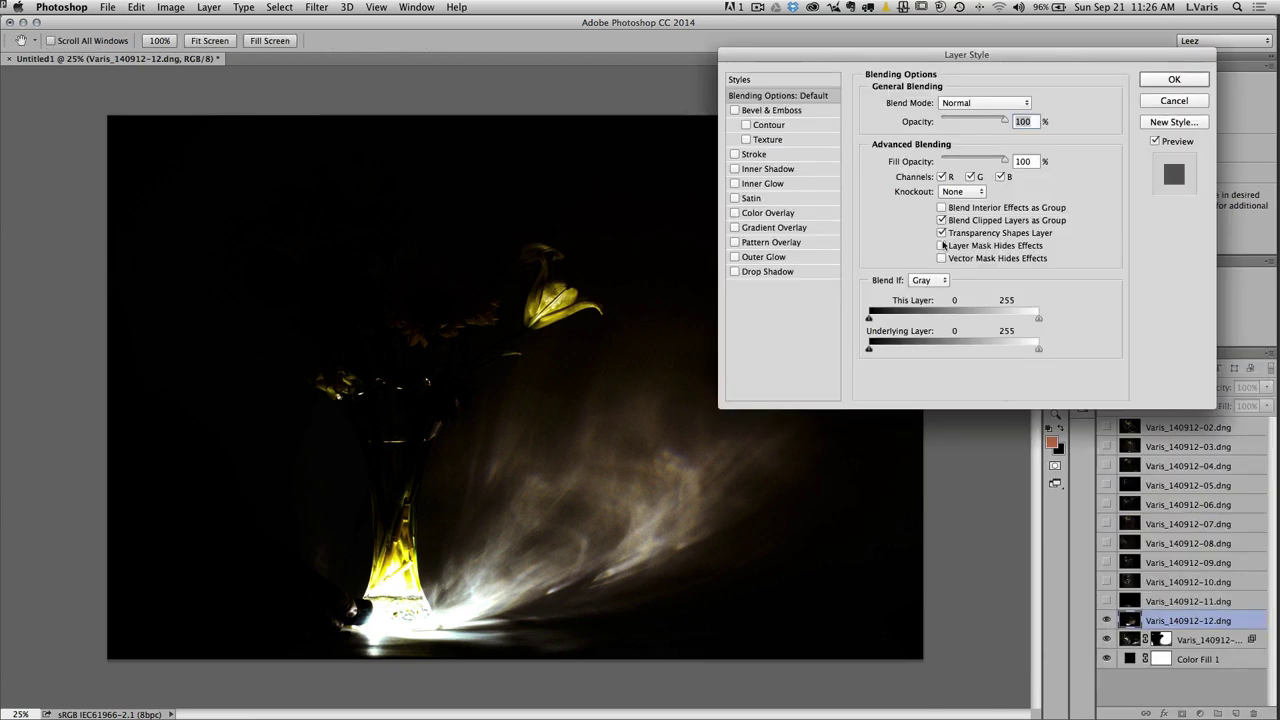
left_click(941, 176)
left_click(1000, 176)
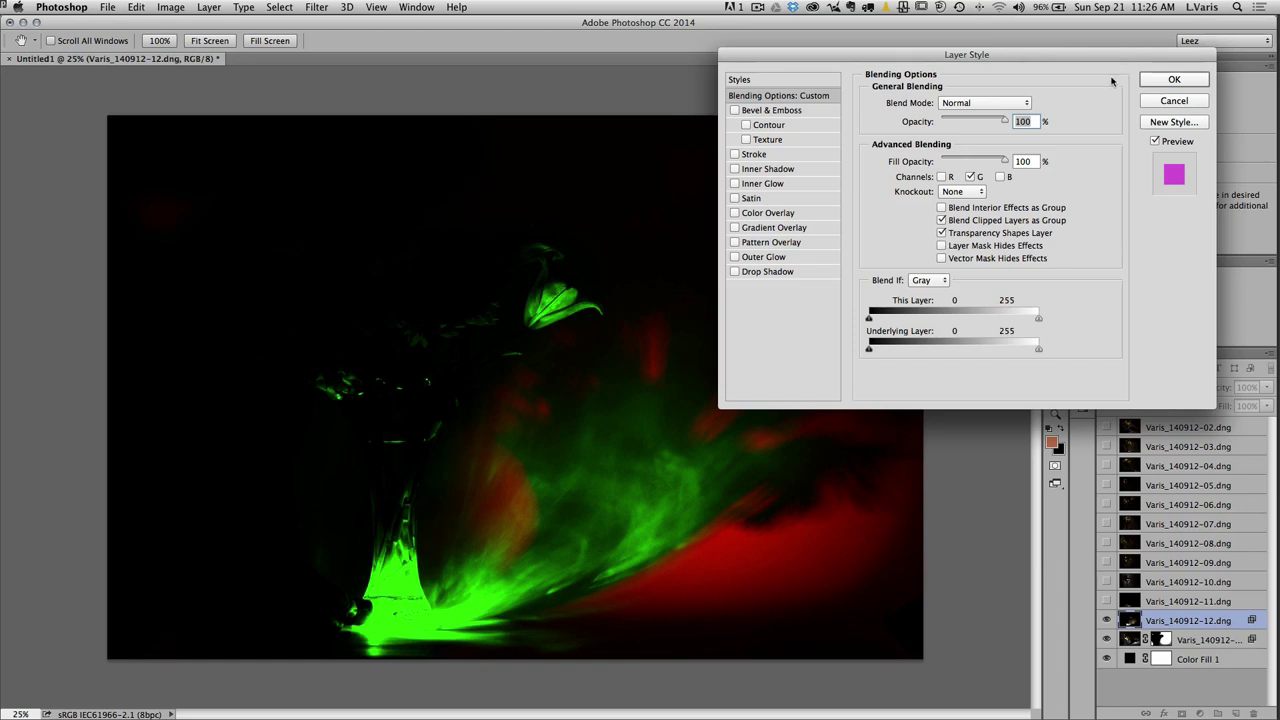
left_click(1160, 80)
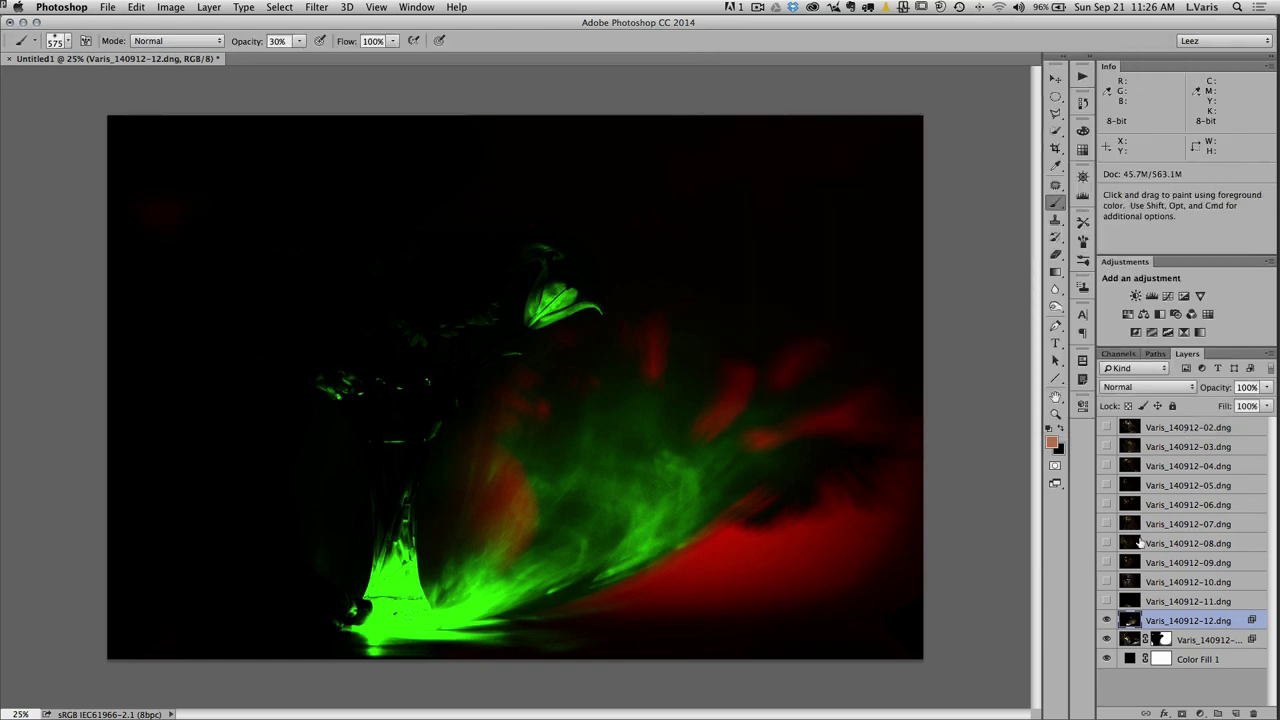
- Mask the Varis_140912-12 layer, painting out the flowers and vase in black at 100% opacity and darkening the light's lower edge at 30%
left_click(1181, 713)
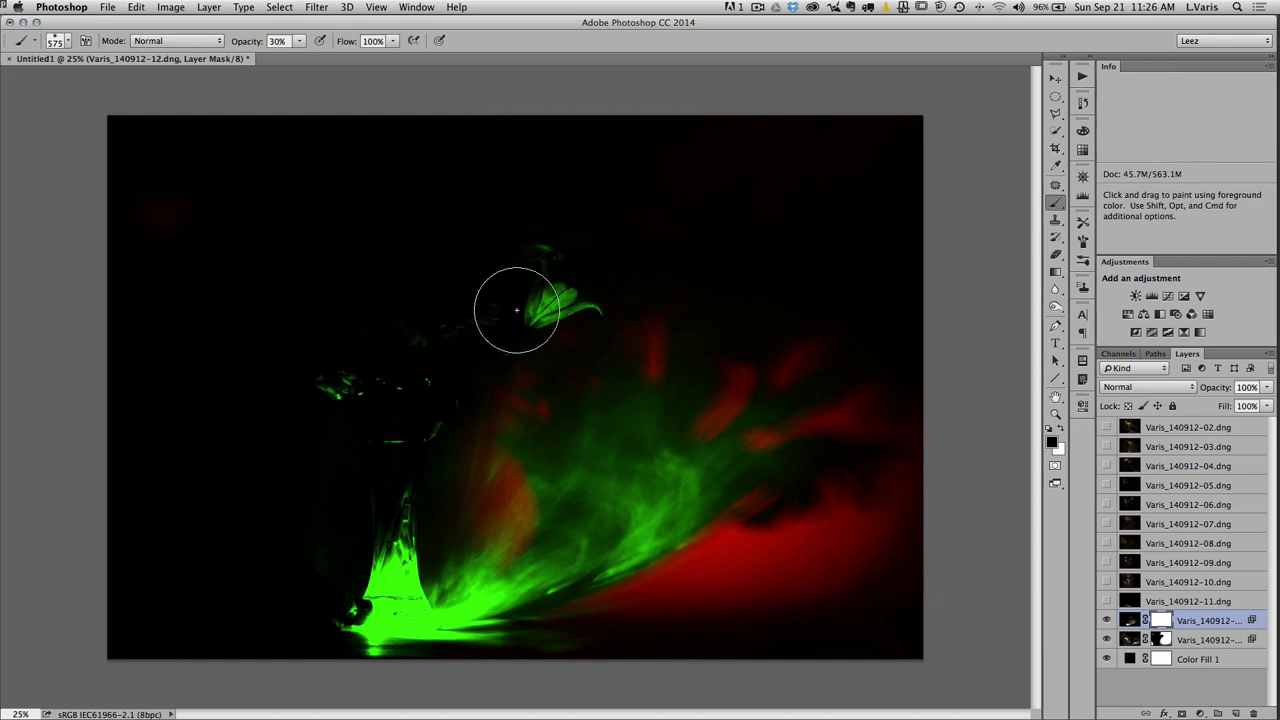
key("0")
mouse_move(554, 291)
left_mouse_down()
mouse_move(492, 337)
mouse_move(491, 318)
mouse_move(570, 291)
left_mouse_up()
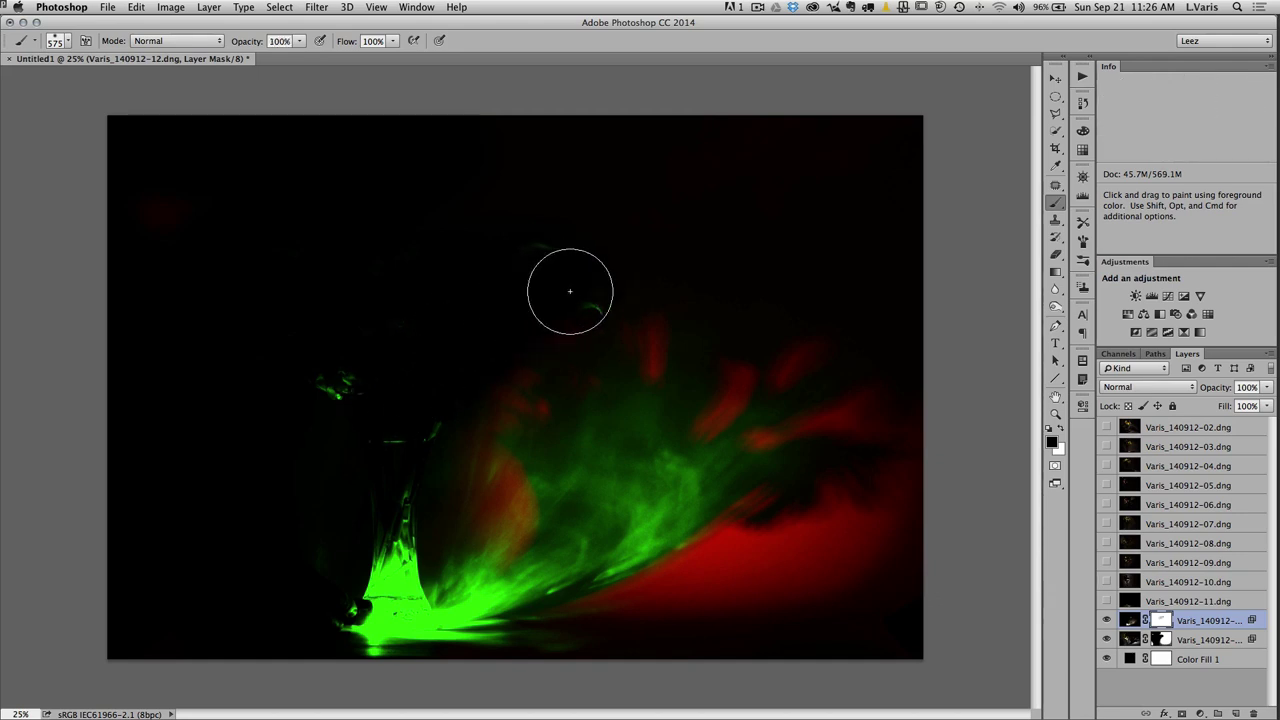
mouse_move(320, 360)
left_mouse_down()
mouse_move(192, 511)
mouse_move(366, 381)
mouse_move(356, 433)
mouse_move(382, 448)
mouse_move(393, 389)
mouse_move(365, 494)
mouse_move(393, 592)
mouse_move(356, 464)
mouse_move(367, 577)
mouse_move(355, 518)
mouse_move(374, 499)
mouse_move(395, 613)
mouse_move(309, 560)
mouse_move(393, 635)
mouse_move(361, 493)
mouse_move(397, 590)
mouse_move(433, 631)
mouse_move(482, 659)
mouse_move(633, 680)
mouse_move(467, 658)
mouse_move(415, 601)
mouse_move(422, 440)
mouse_move(406, 491)
left_mouse_up()
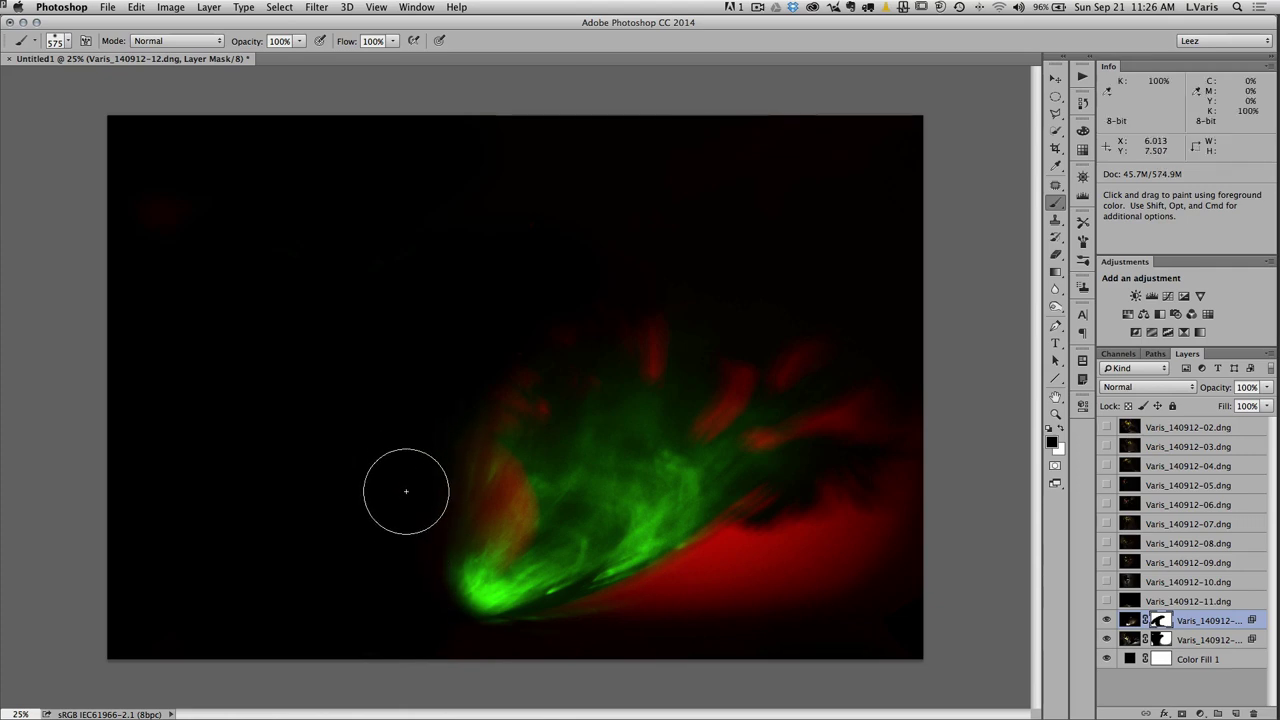
key("3")
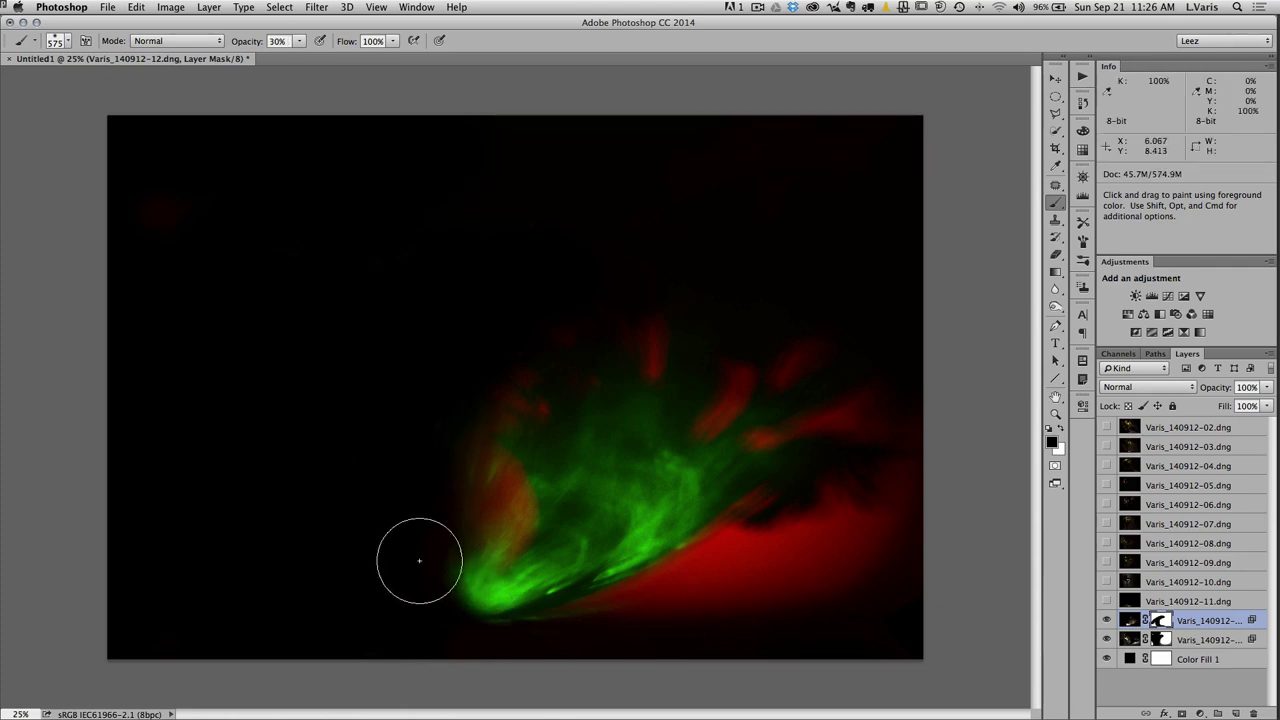
mouse_move(419, 561)
left_mouse_down()
mouse_move(489, 617)
mouse_move(457, 584)
mouse_move(508, 615)
mouse_move(456, 587)
mouse_move(525, 610)
mouse_move(519, 640)
mouse_move(555, 643)
mouse_move(447, 529)
mouse_move(505, 602)
mouse_move(531, 613)
mouse_move(471, 577)
mouse_move(578, 554)
mouse_move(501, 618)
left_mouse_up()
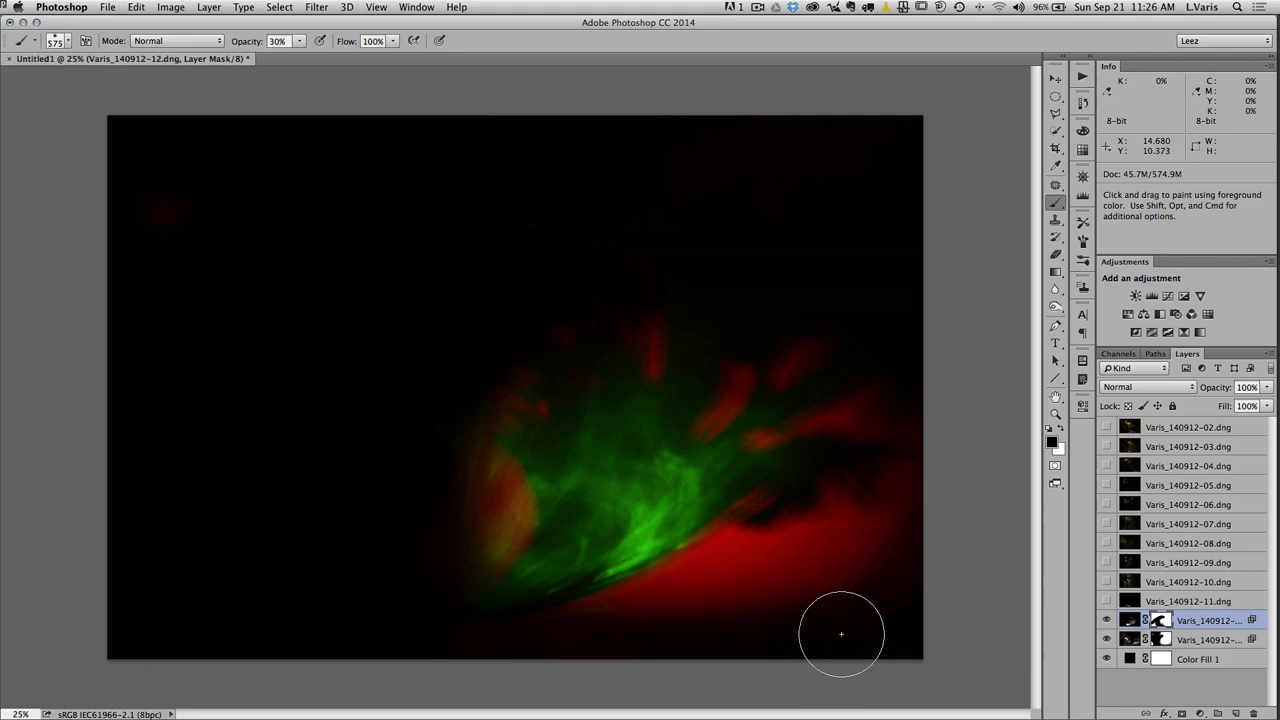
- Show the Varis_140912-11 layer and restrict it to the green channel by turning off R and B in its Blending Options
left_click(1106, 601)
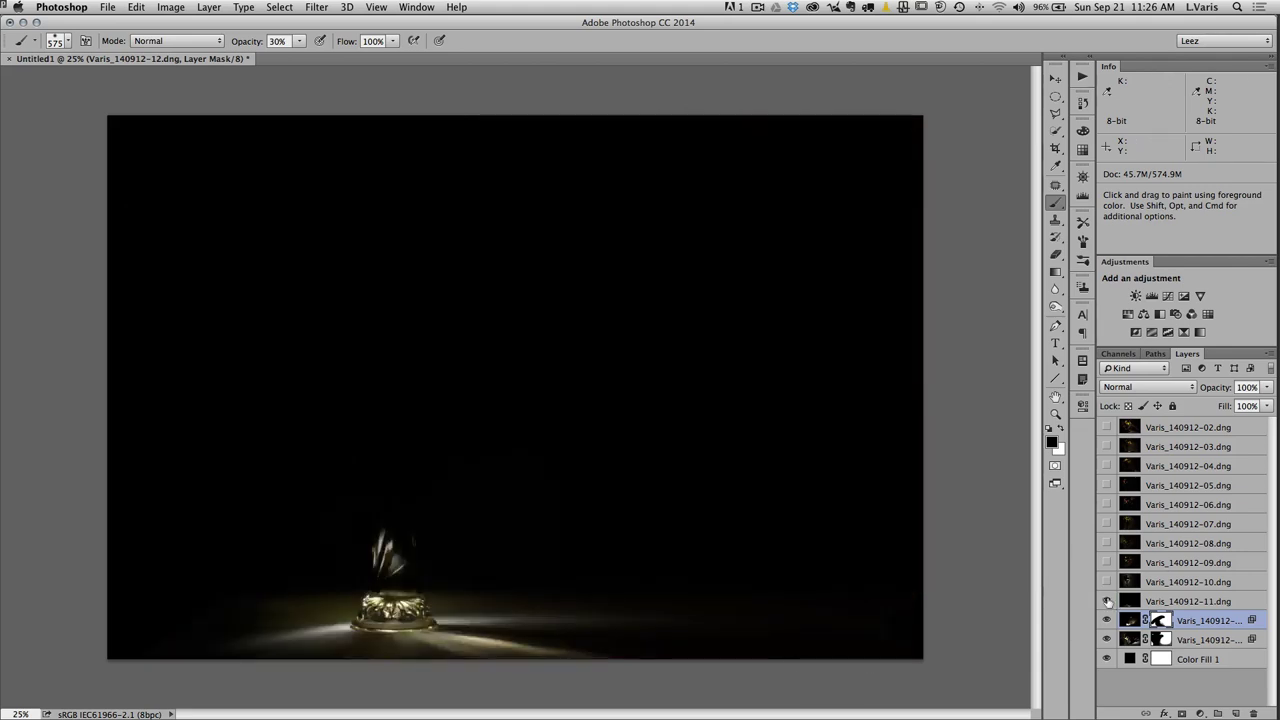
left_click(1128, 601)
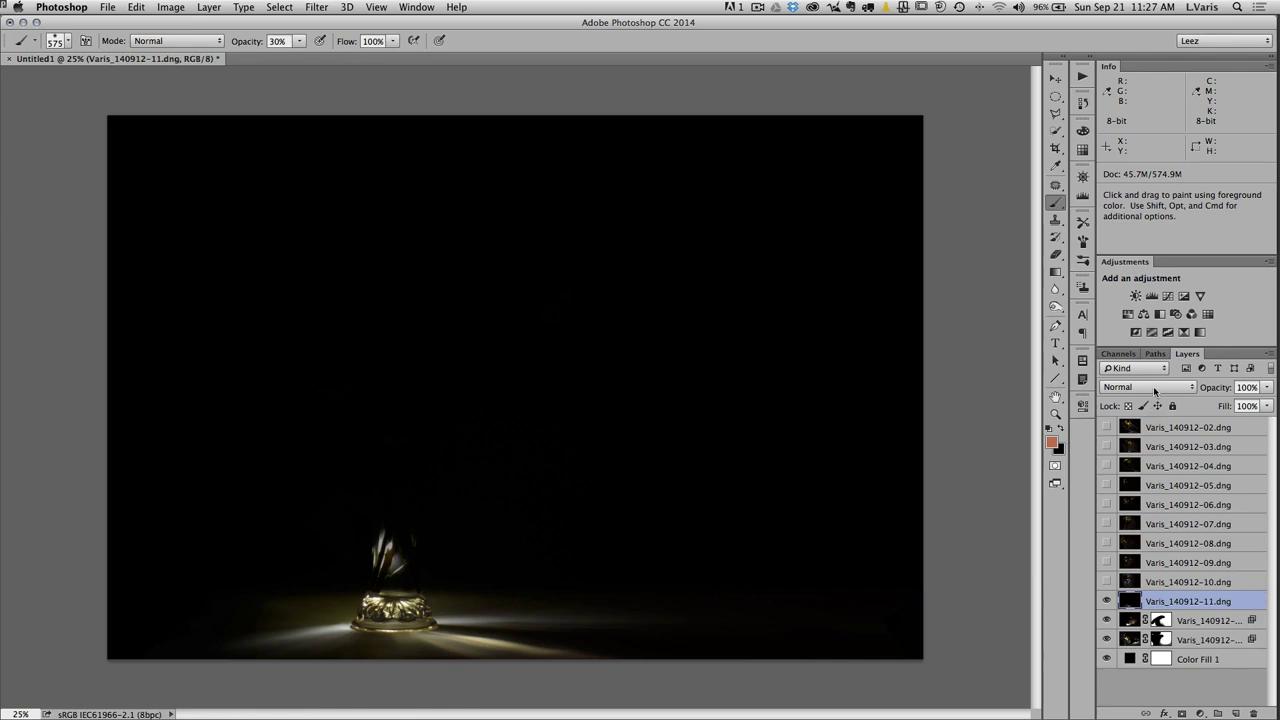
double_click(1248, 603)
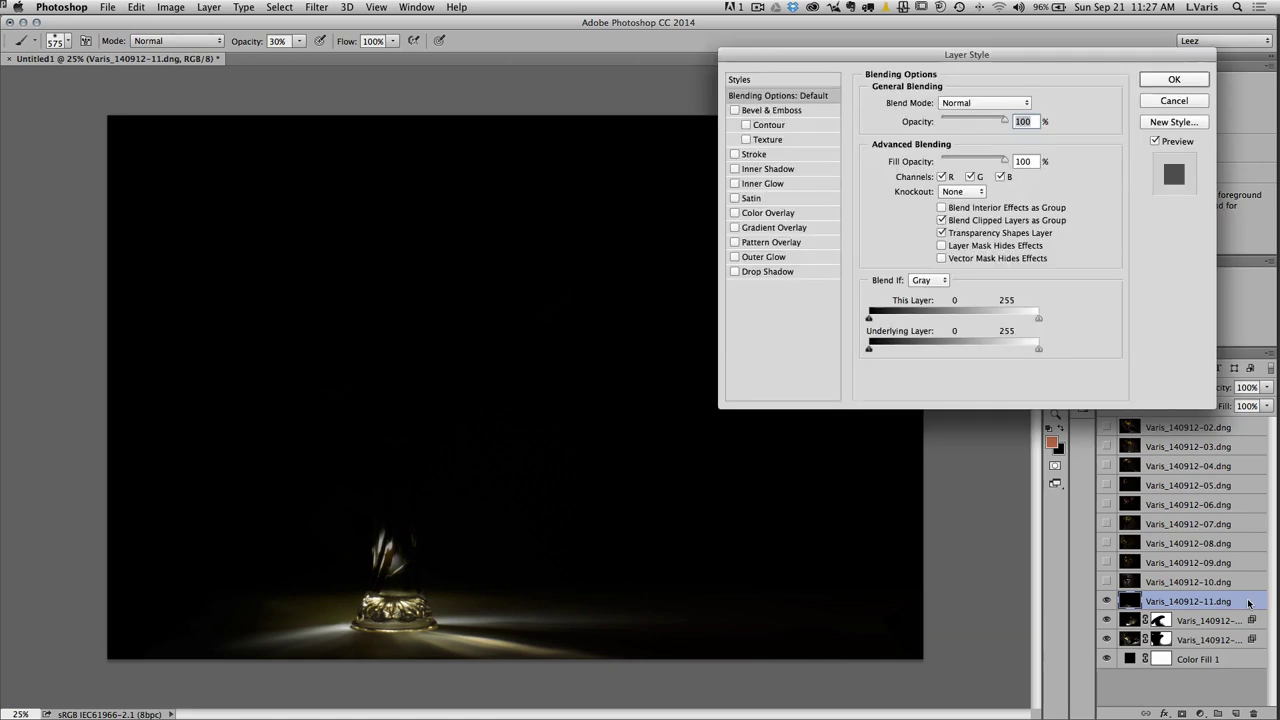
left_click(942, 177)
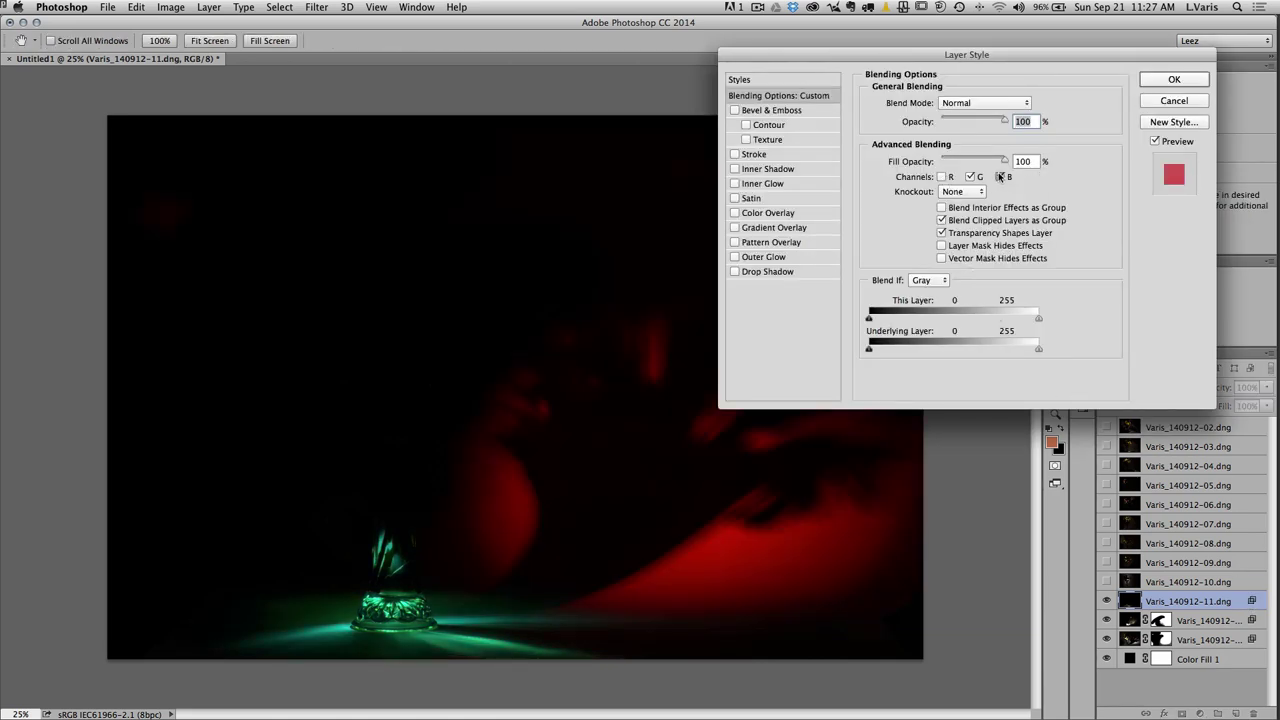
left_click(1000, 177)
left_click(1158, 82)
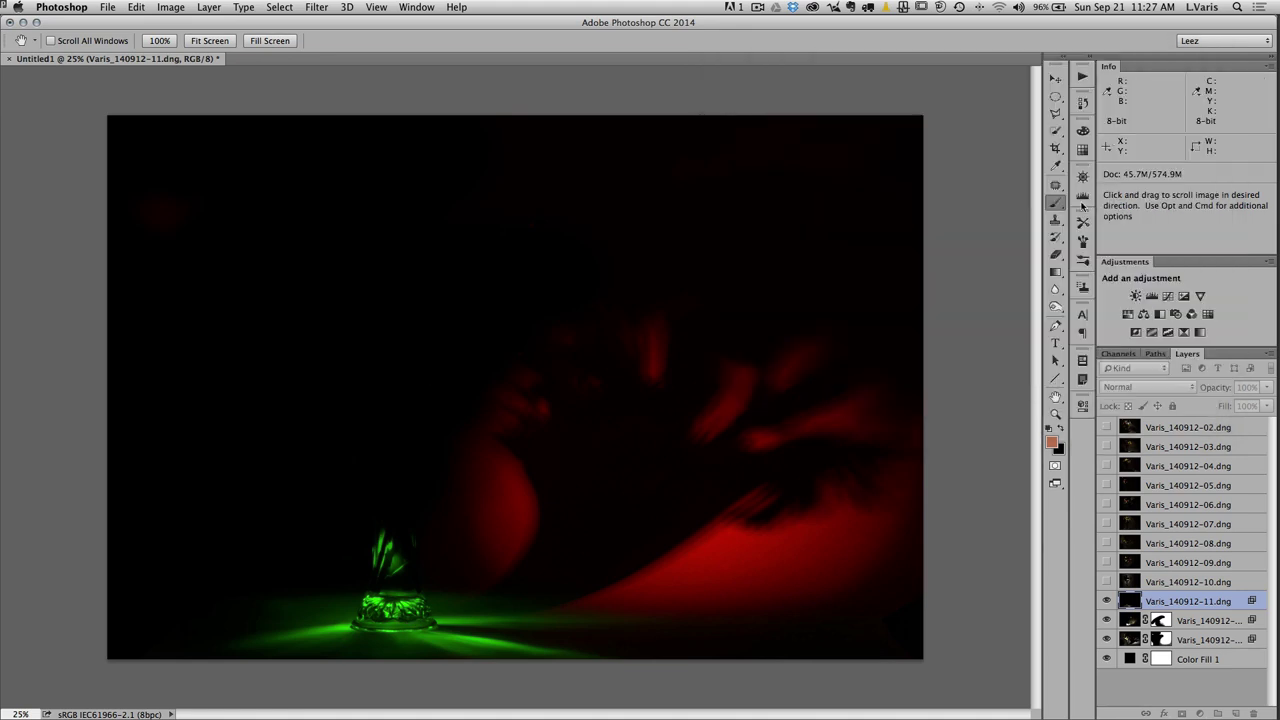
left_click(1056, 202)
- Compare the image with the Varis_140912-11 layer hidden and shown, and set that layer's blend mode to Screen
left_click(1106, 601)
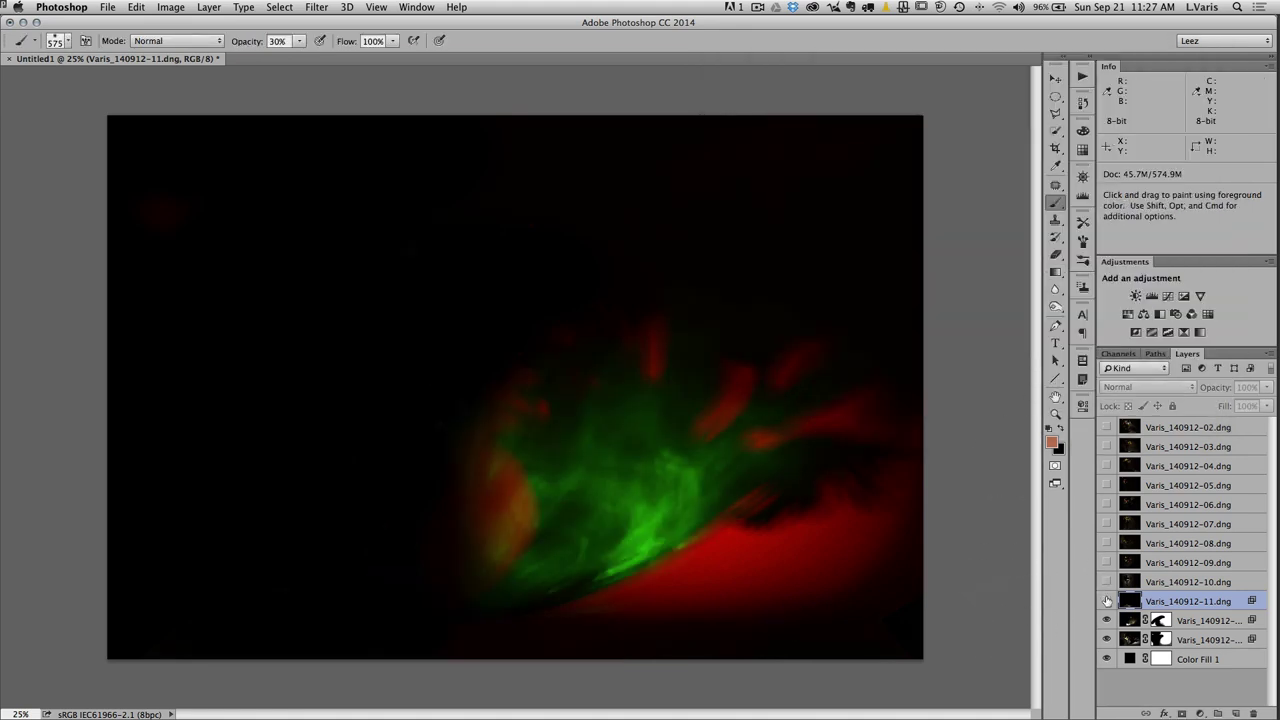
left_click(1106, 601)
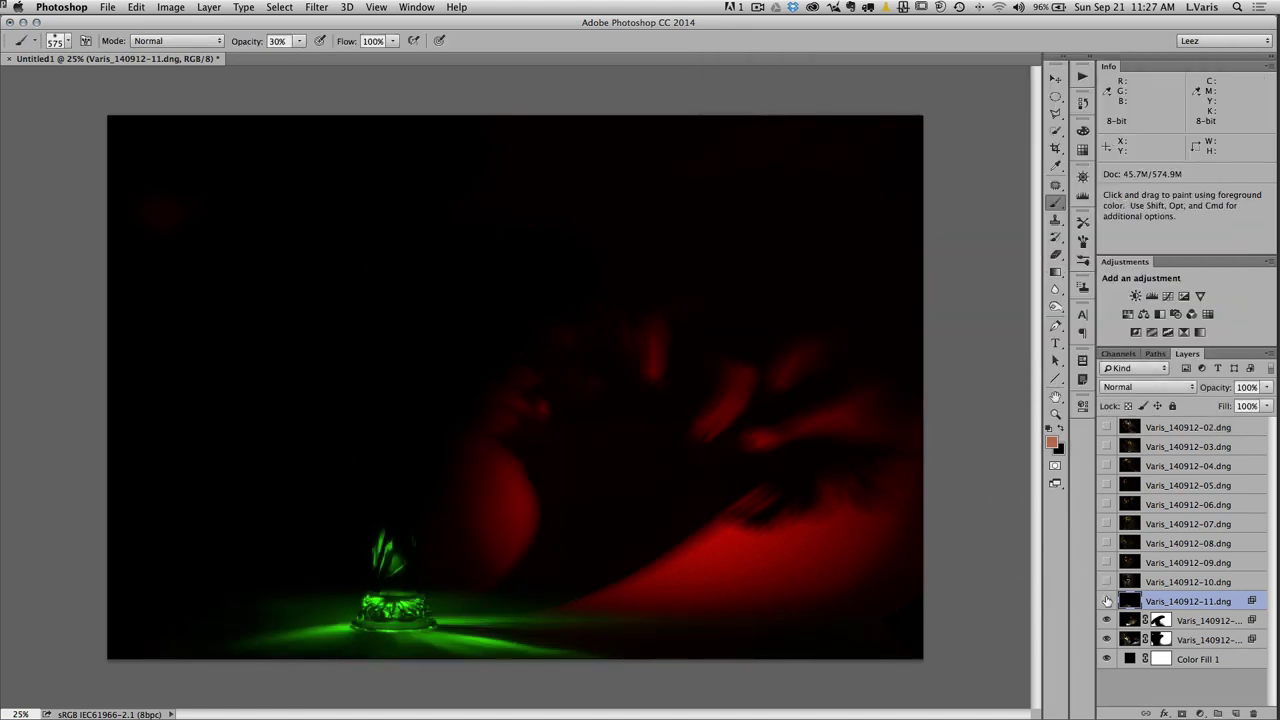
left_click(1106, 601)
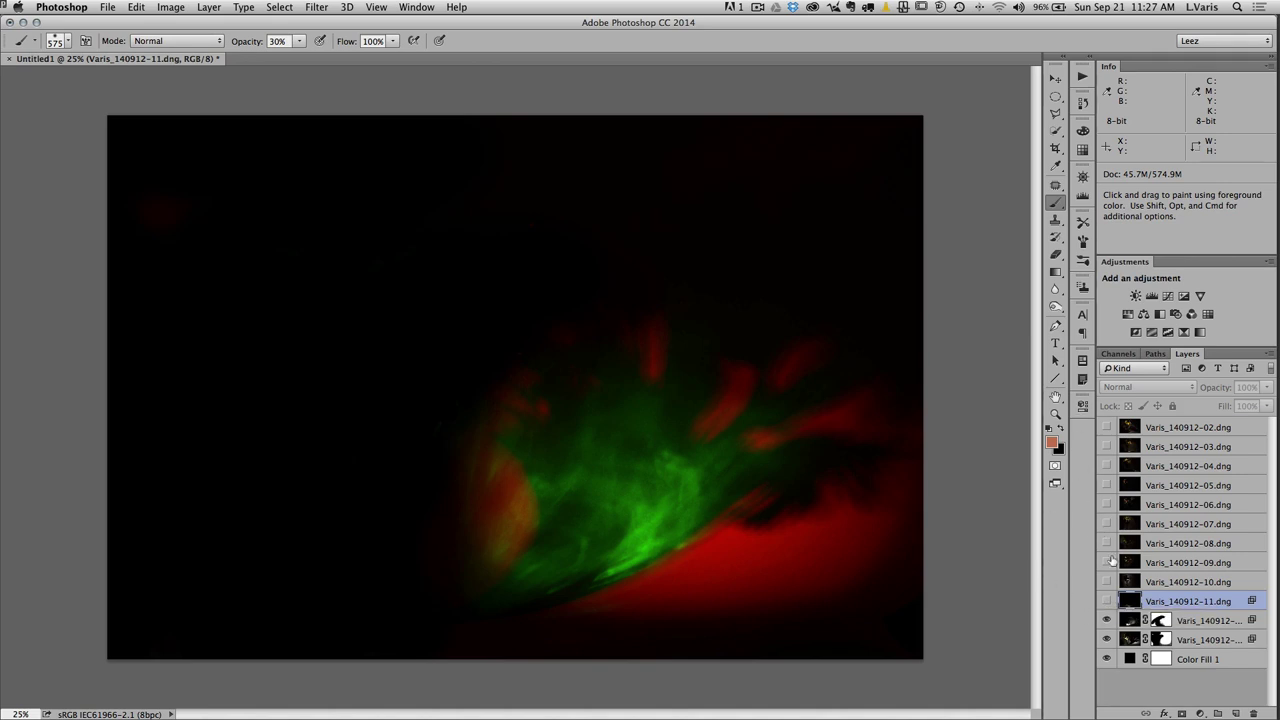
left_click(1106, 601)
left_click(1139, 388)
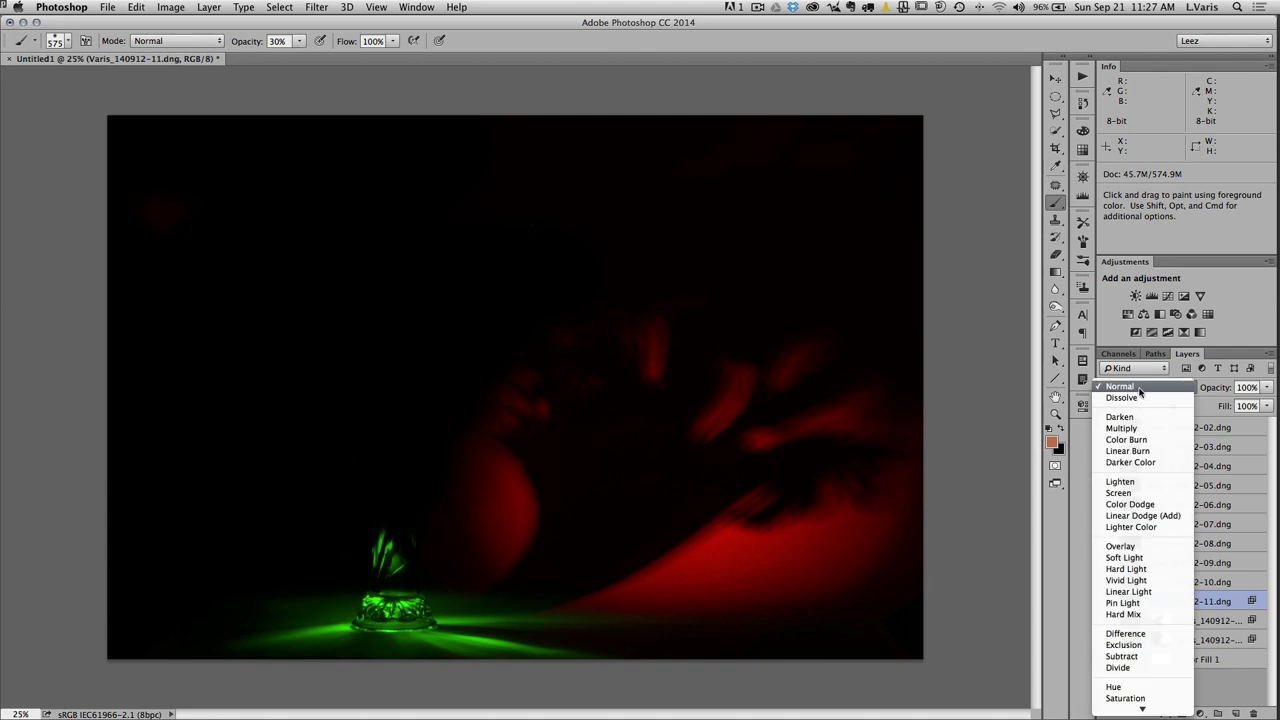
left_click(1140, 494)
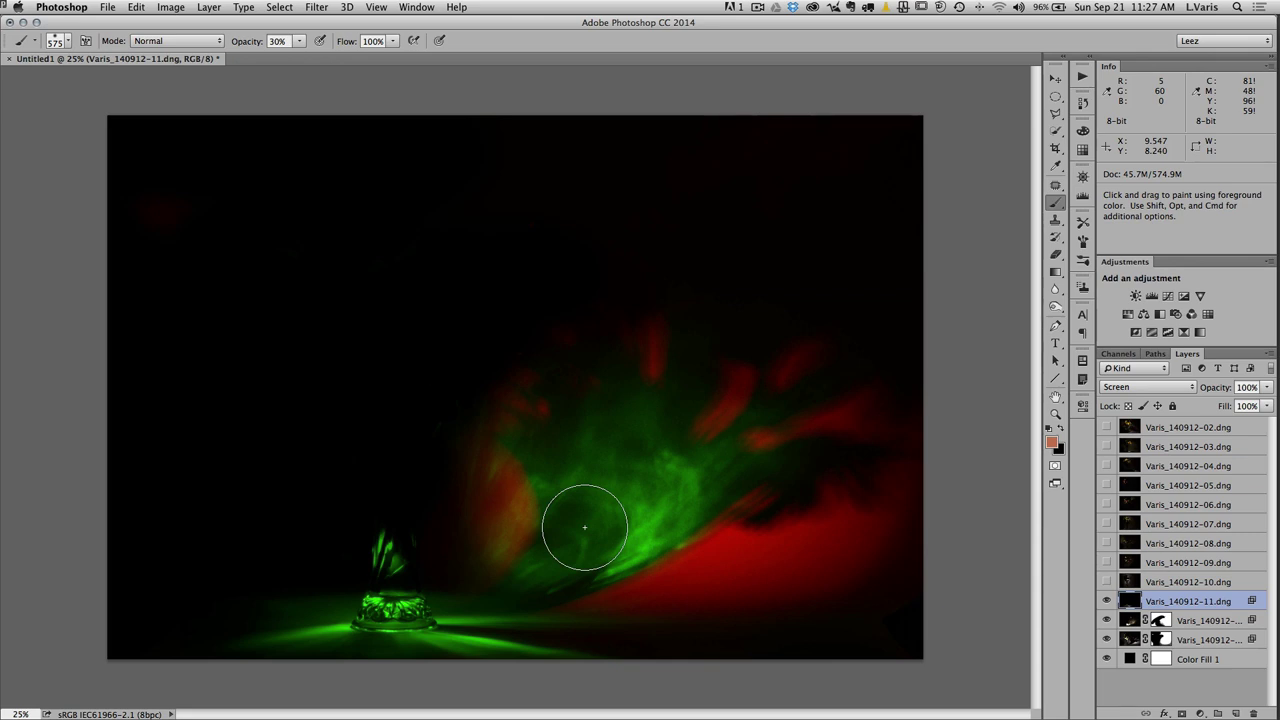
mouse_move(584, 527)
left_mouse_down()
mouse_move(362, 478)
mouse_move(545, 574)
mouse_move(527, 526)
mouse_move(537, 560)
left_mouse_up()
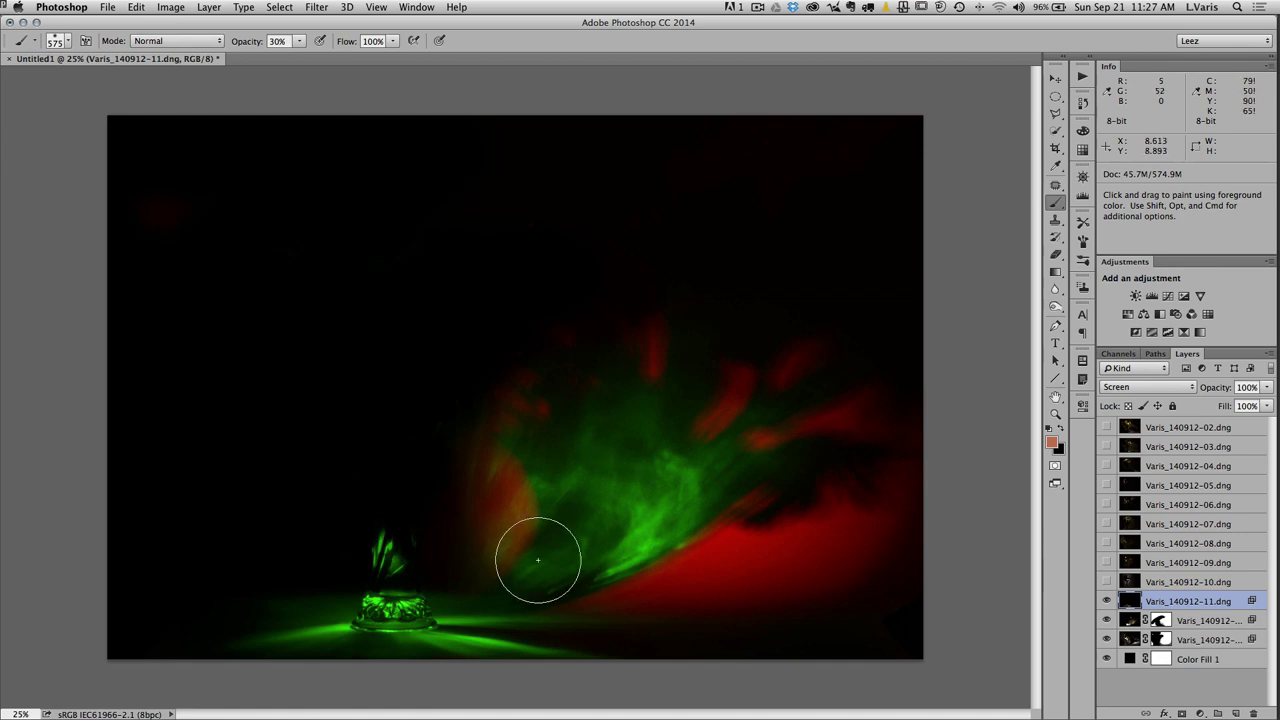
- Show the Varis_140912-10 layer and restrict it to the blue channel by turning off G and R in its Blending Options
left_click(1106, 582)
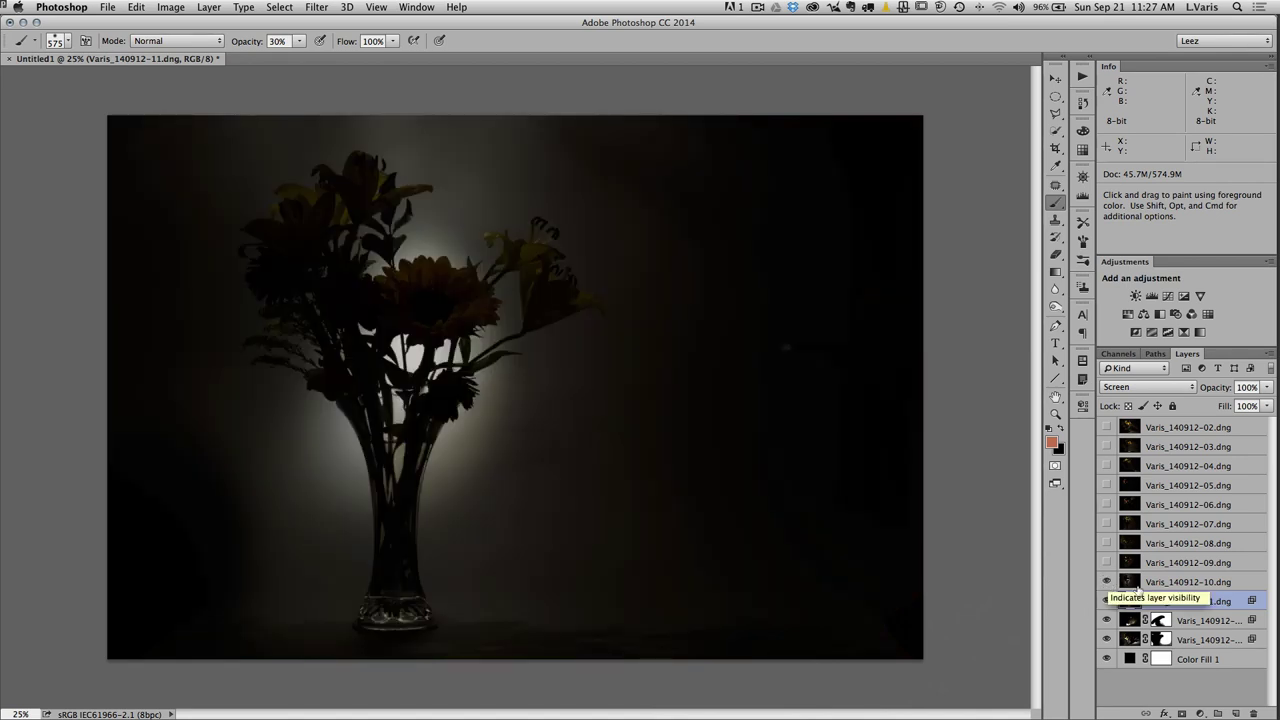
left_click(1200, 582)
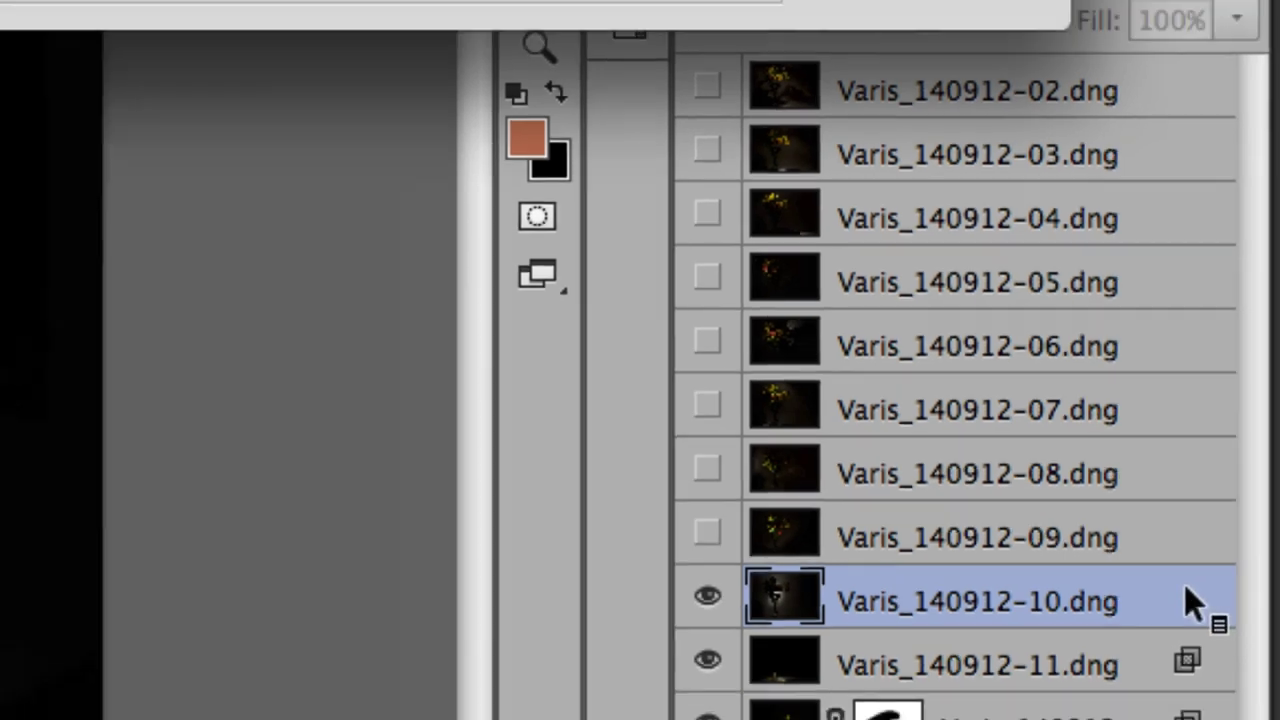
double_click(1184, 602)
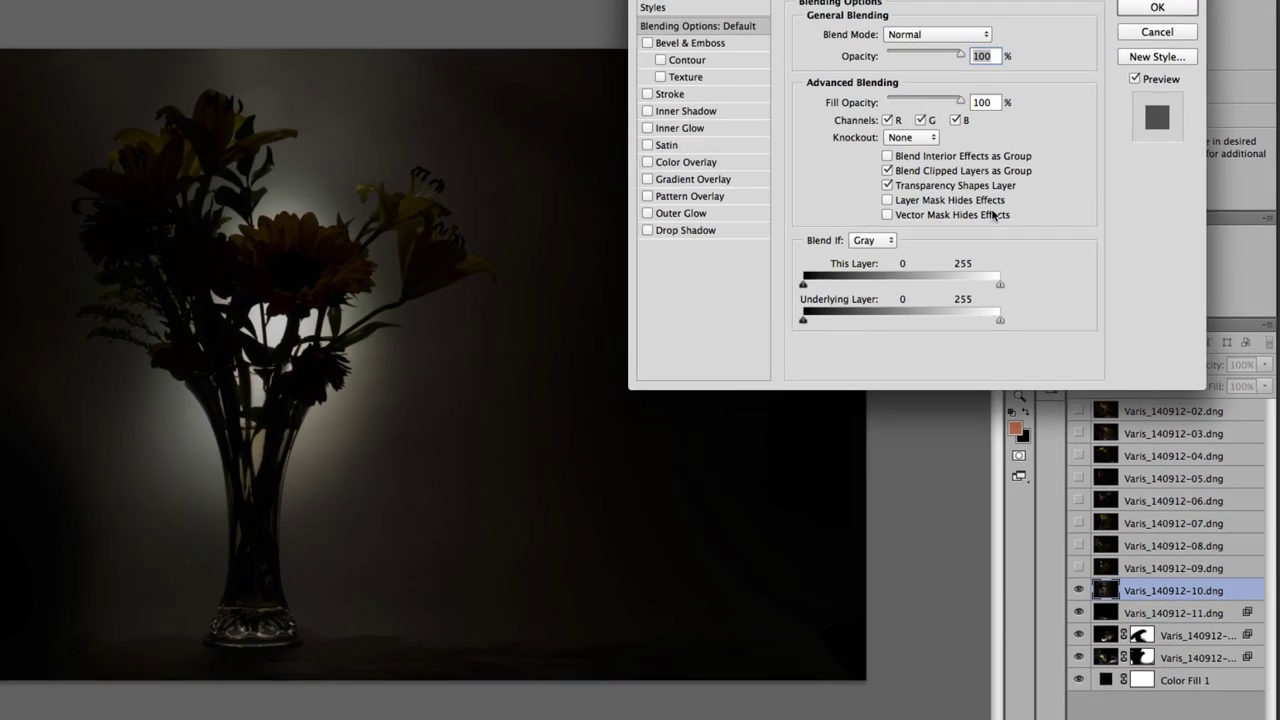
left_click(921, 121)
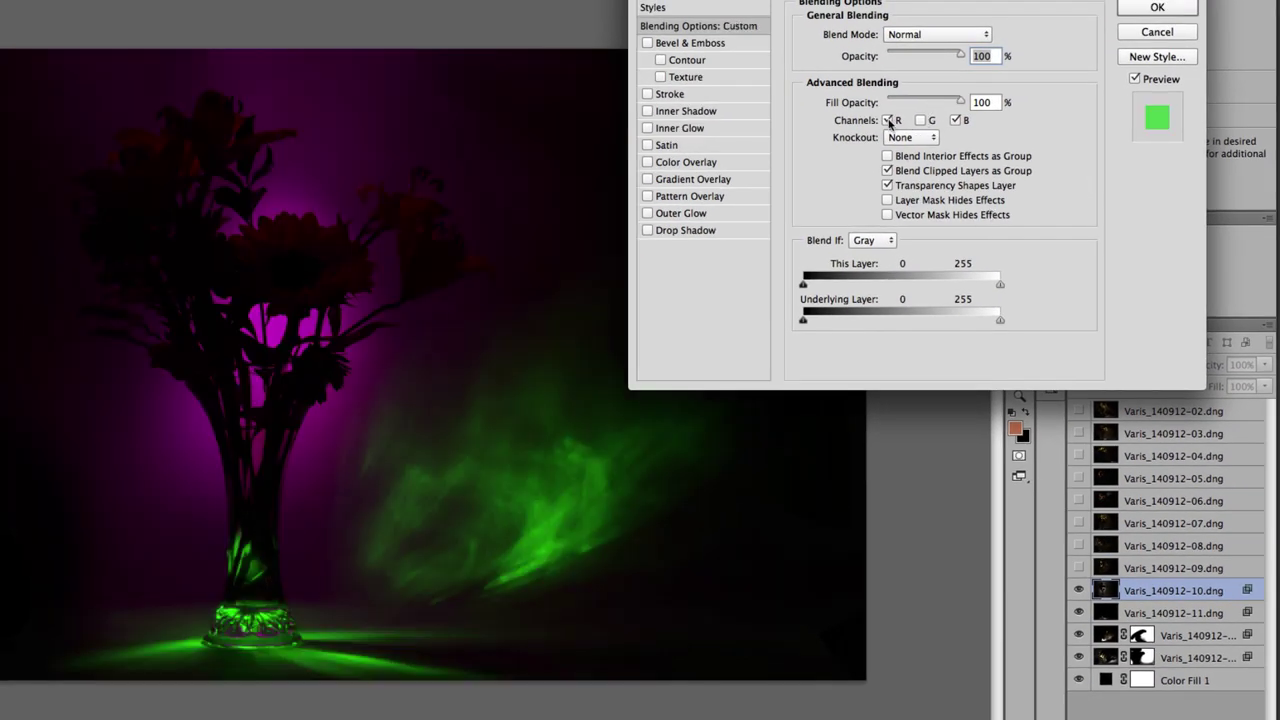
left_click(888, 121)
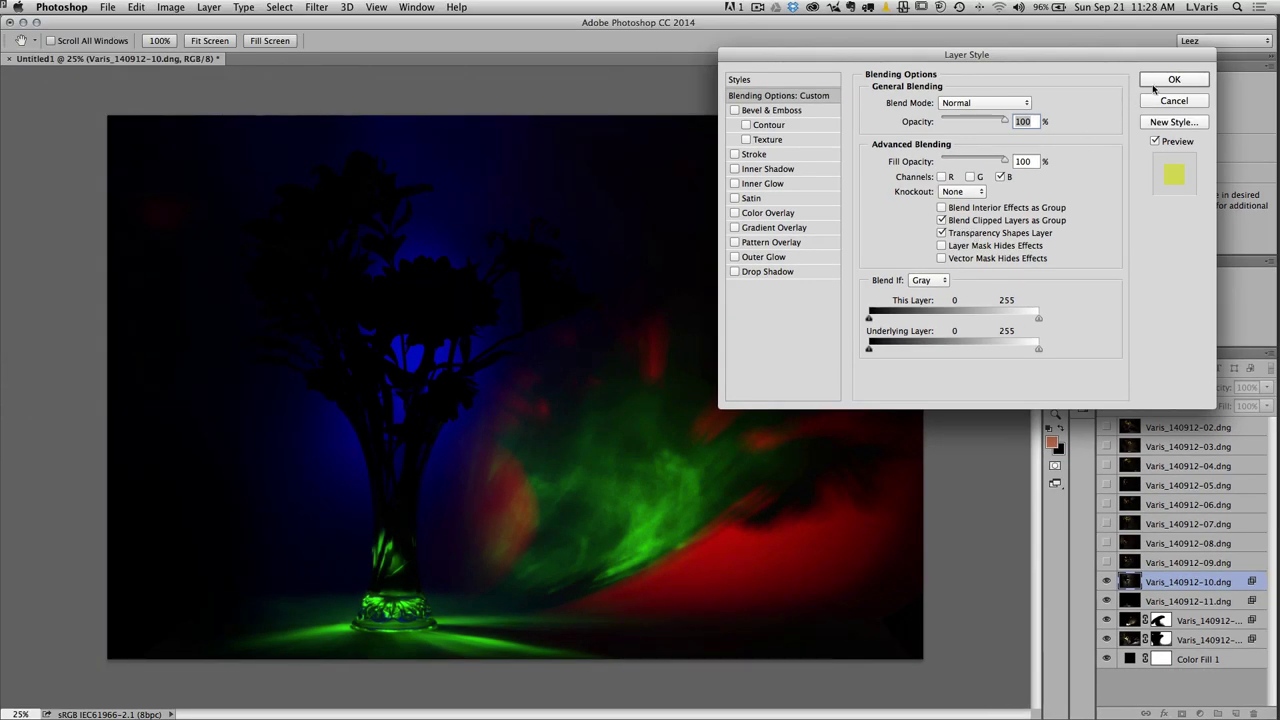
left_click(1157, 80)
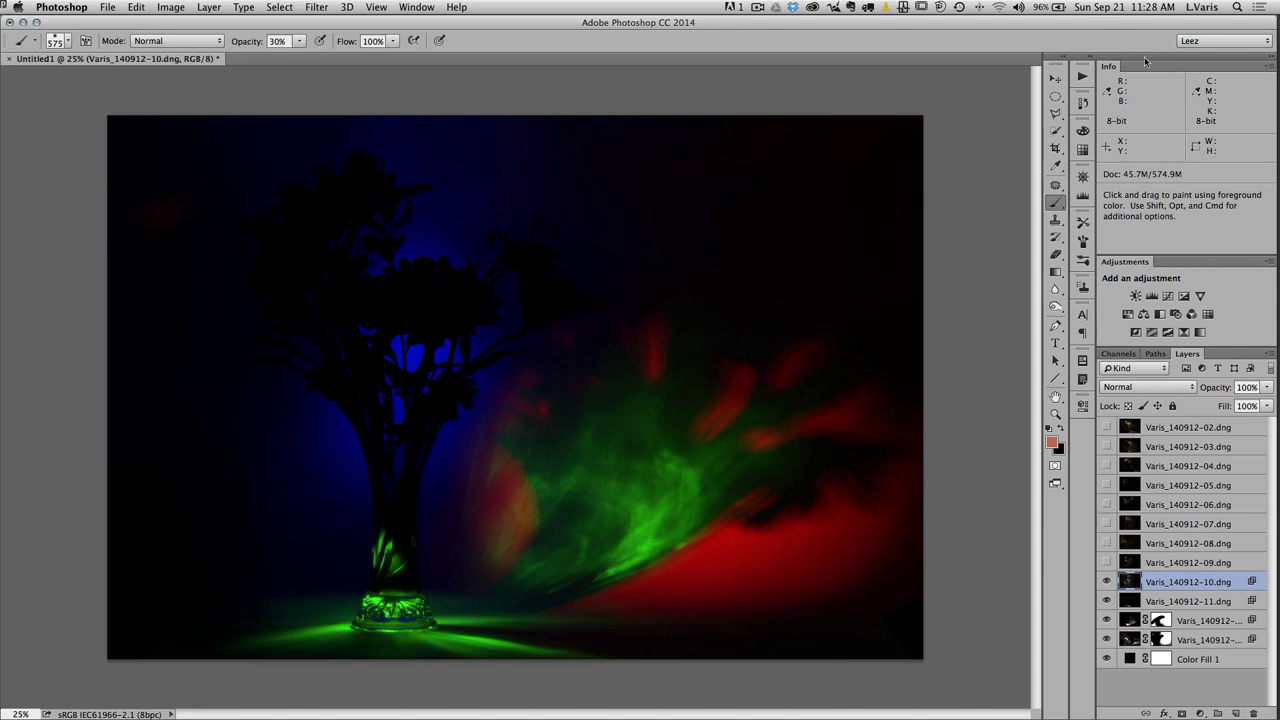
- Group the layers from Varis_140912-10 down to Color Fill 1 into a new group named BG
left_click(1130, 660, "shift")
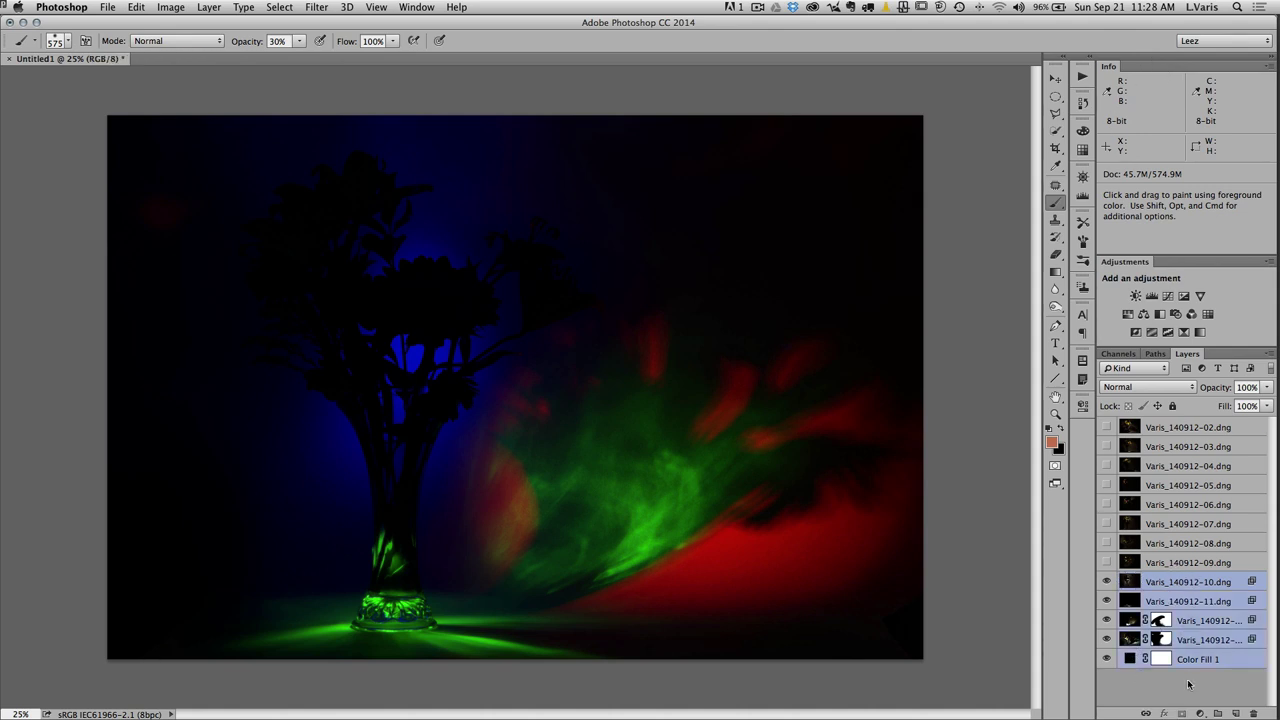
left_click(1270, 354)
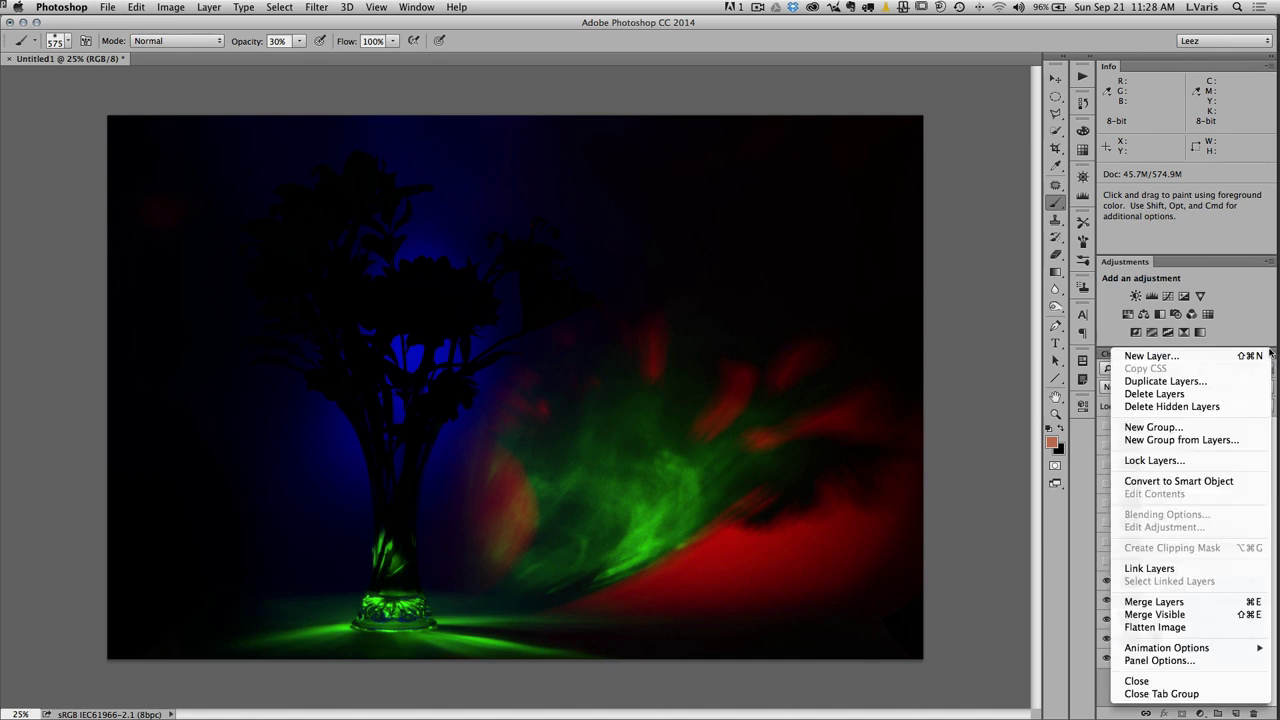
left_click(1213, 441)
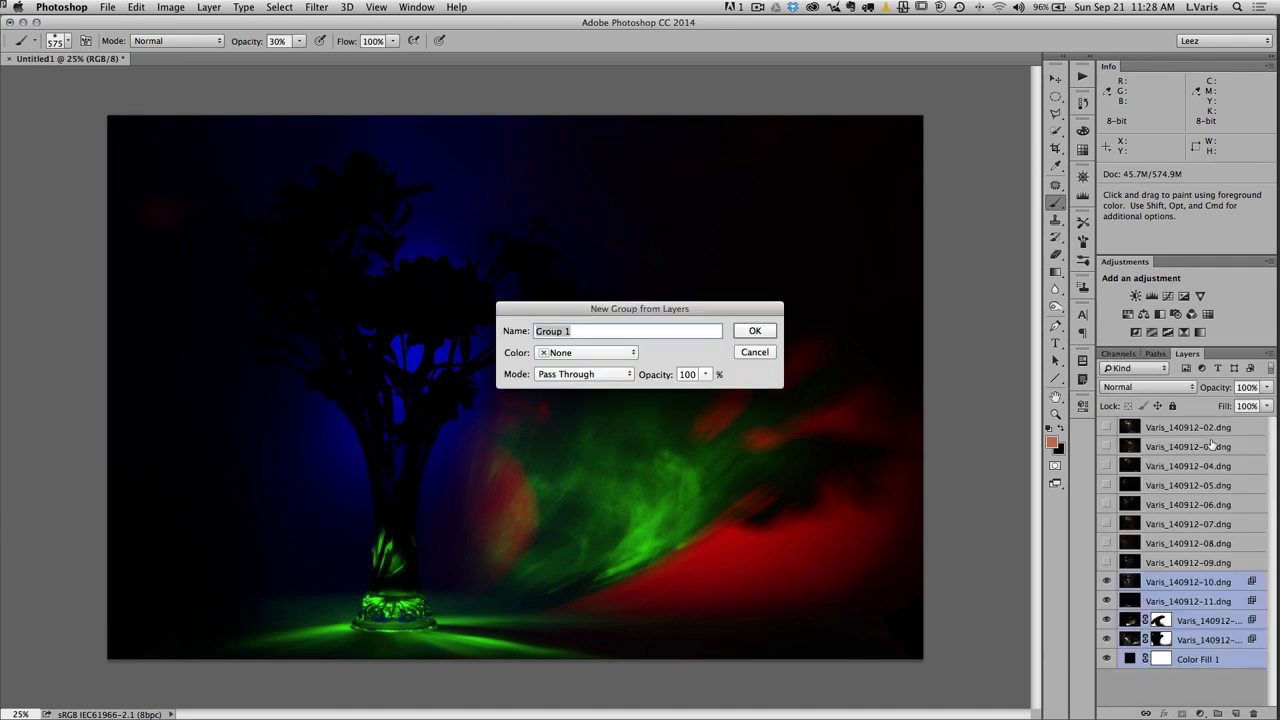
type("BG")
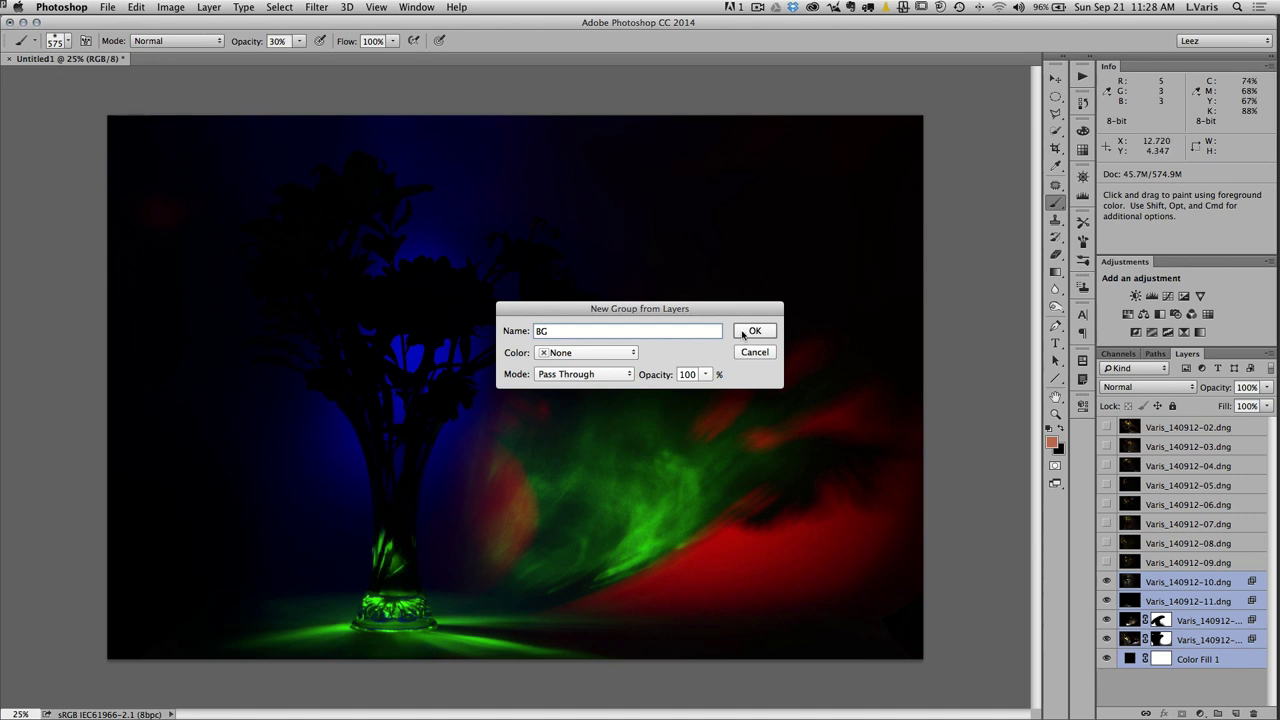
left_click(746, 335)
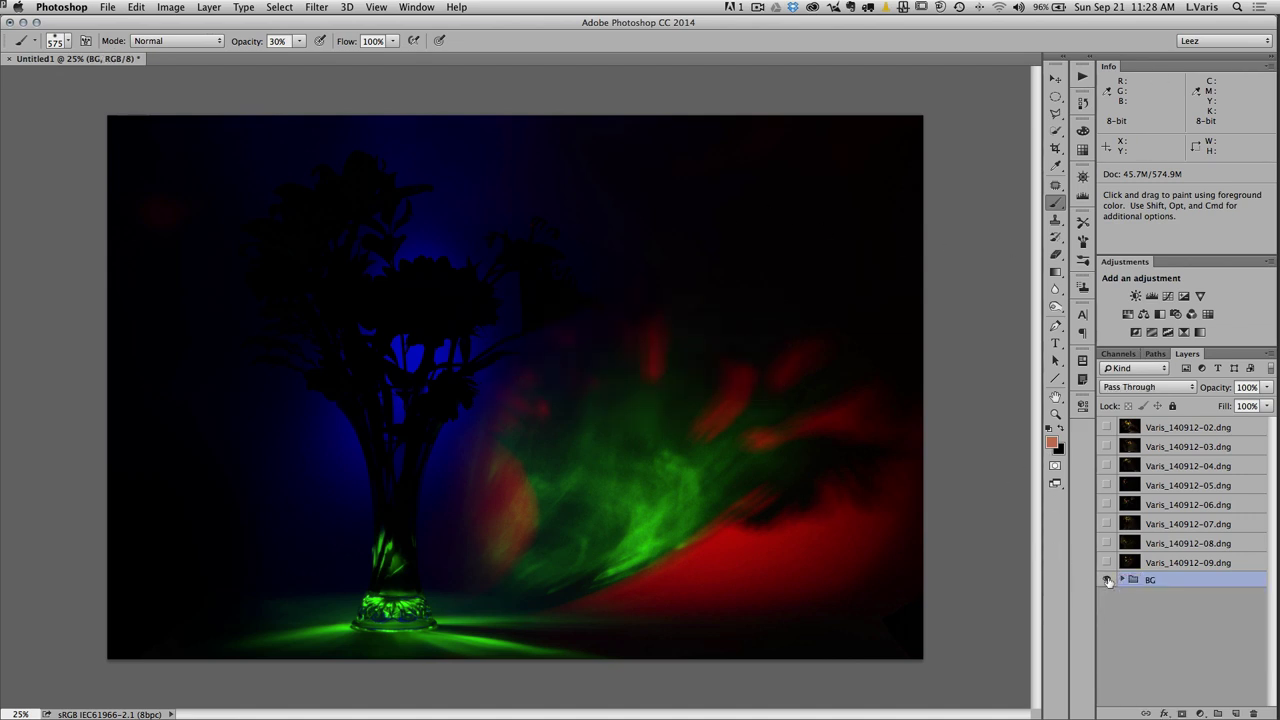
left_click(1107, 580)
- Show the Varis_140912-09 layer in Screen blend mode and compare the image with that layer hidden and shown
left_click(1106, 563)
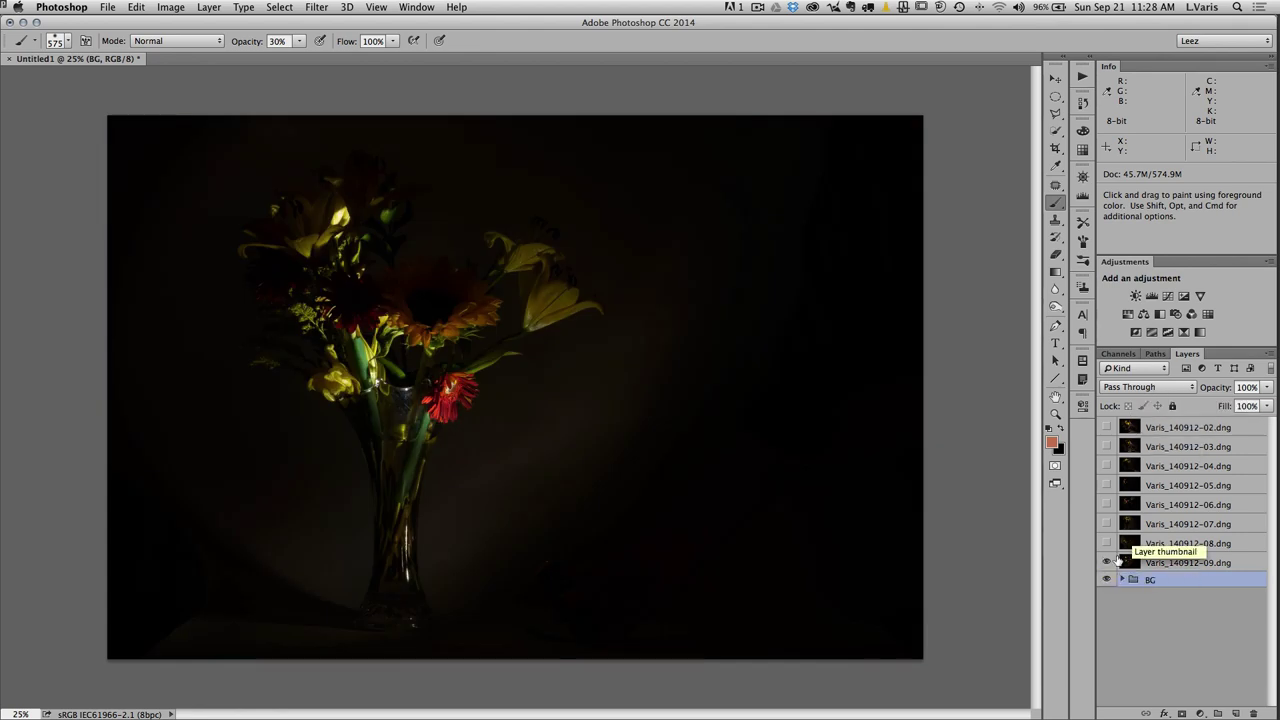
left_click(1124, 564)
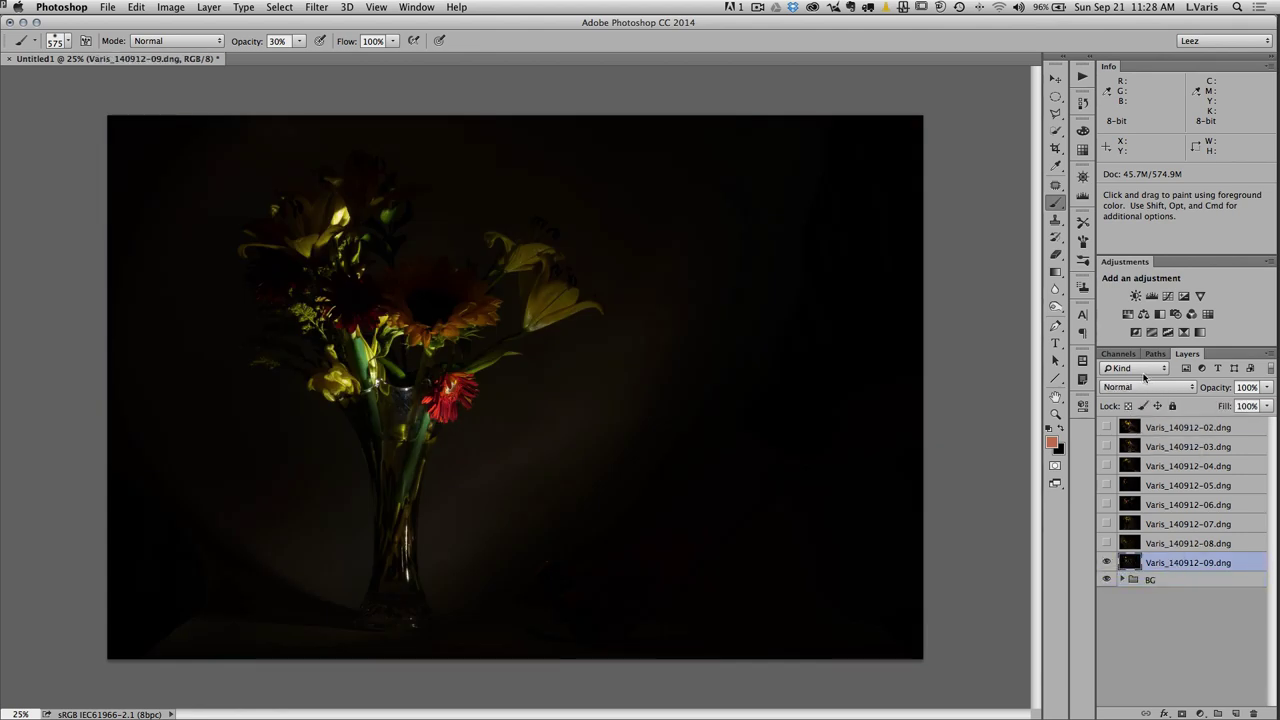
left_click(1139, 388)
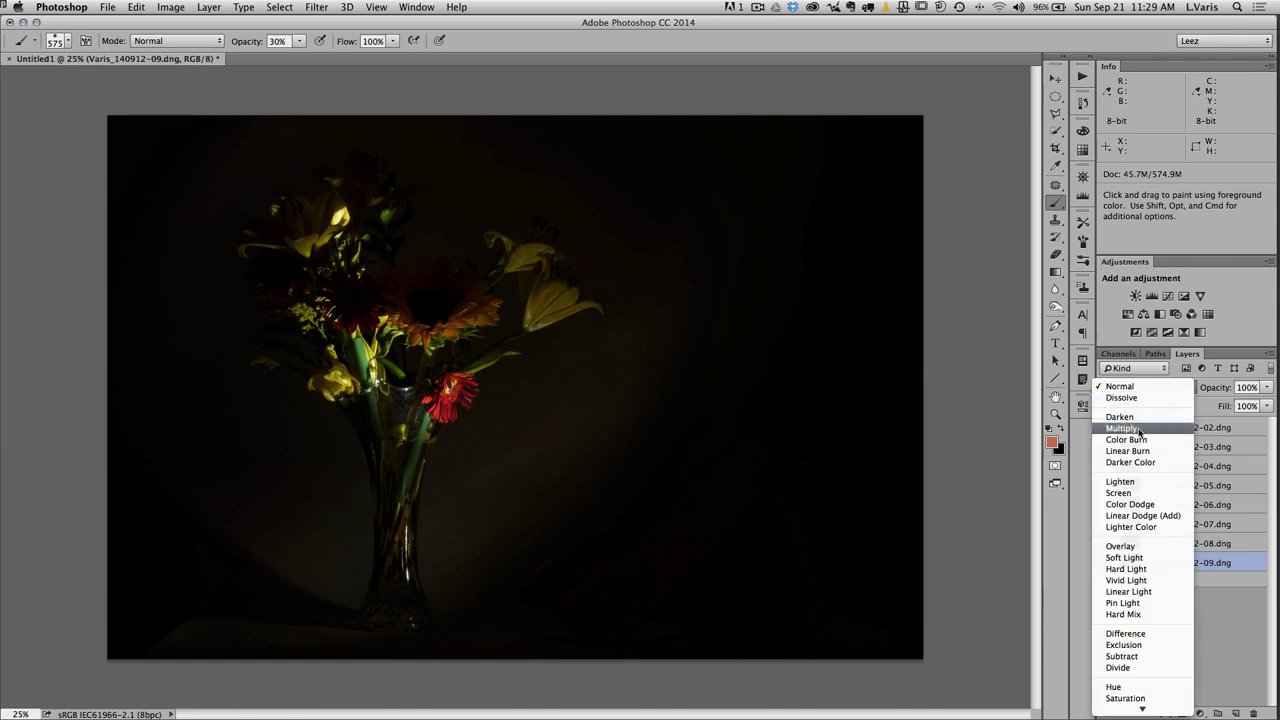
left_click(1131, 493)
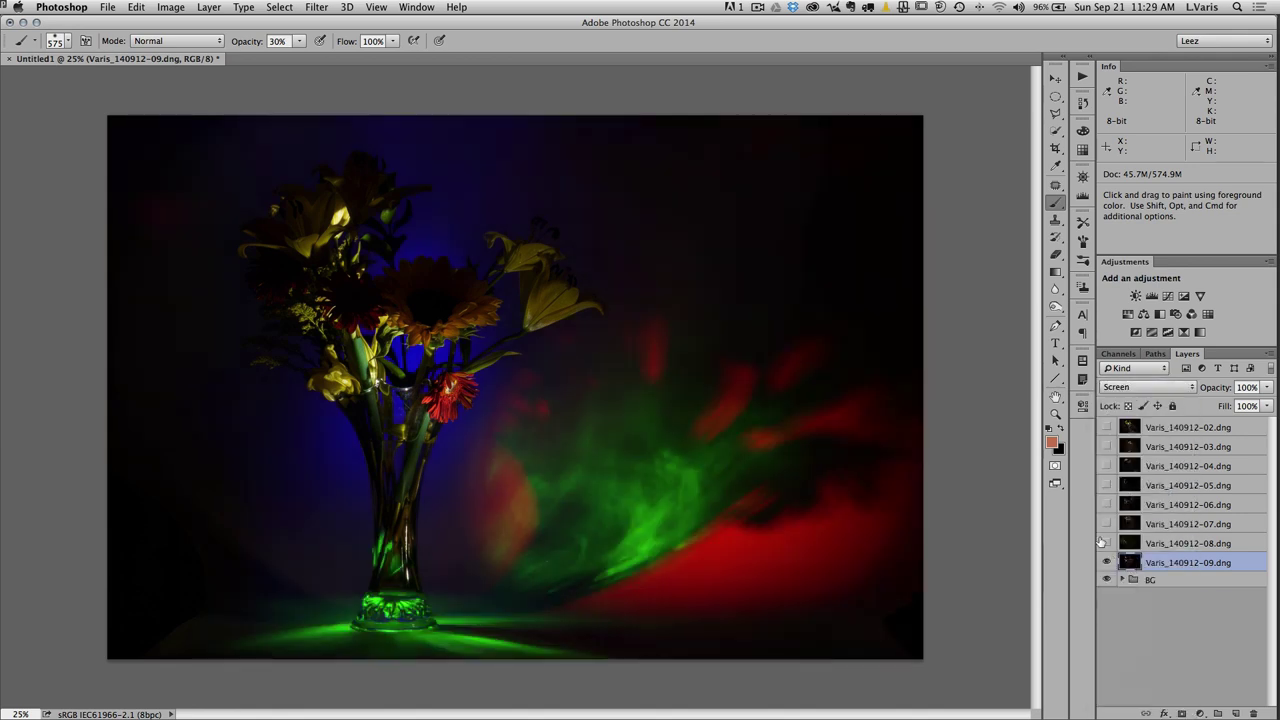
left_click(1106, 564)
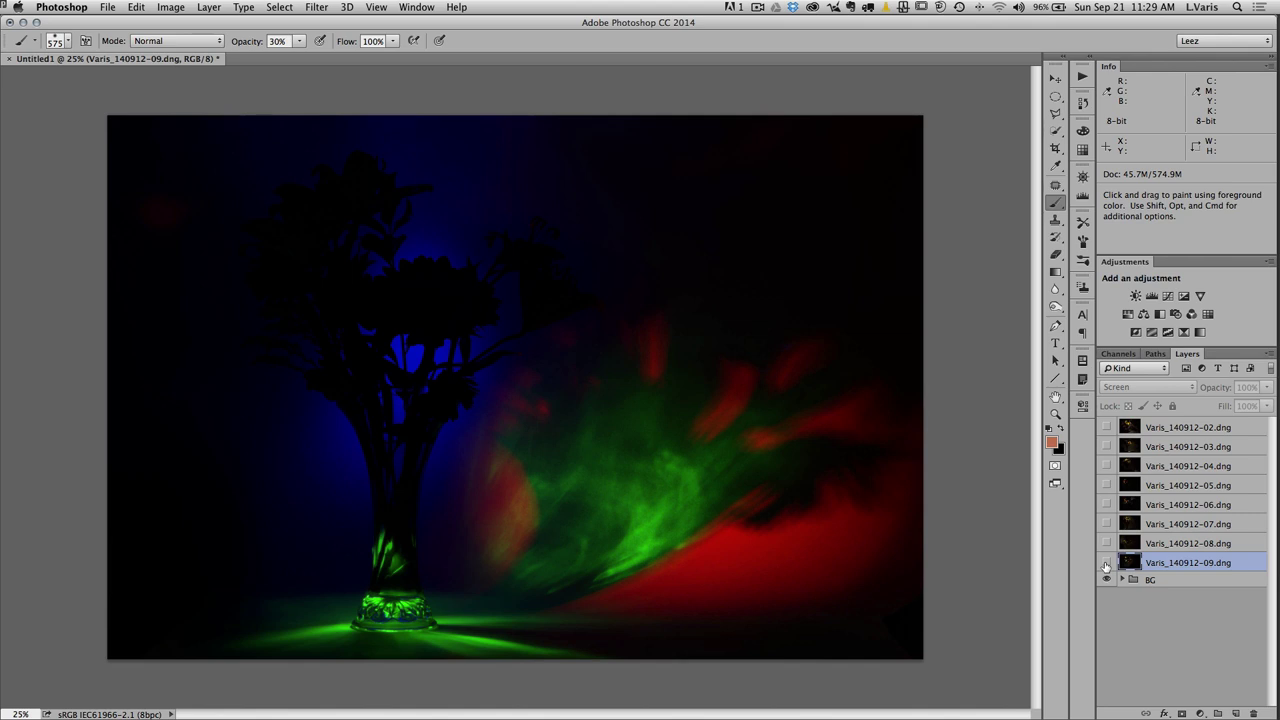
left_click(1106, 564)
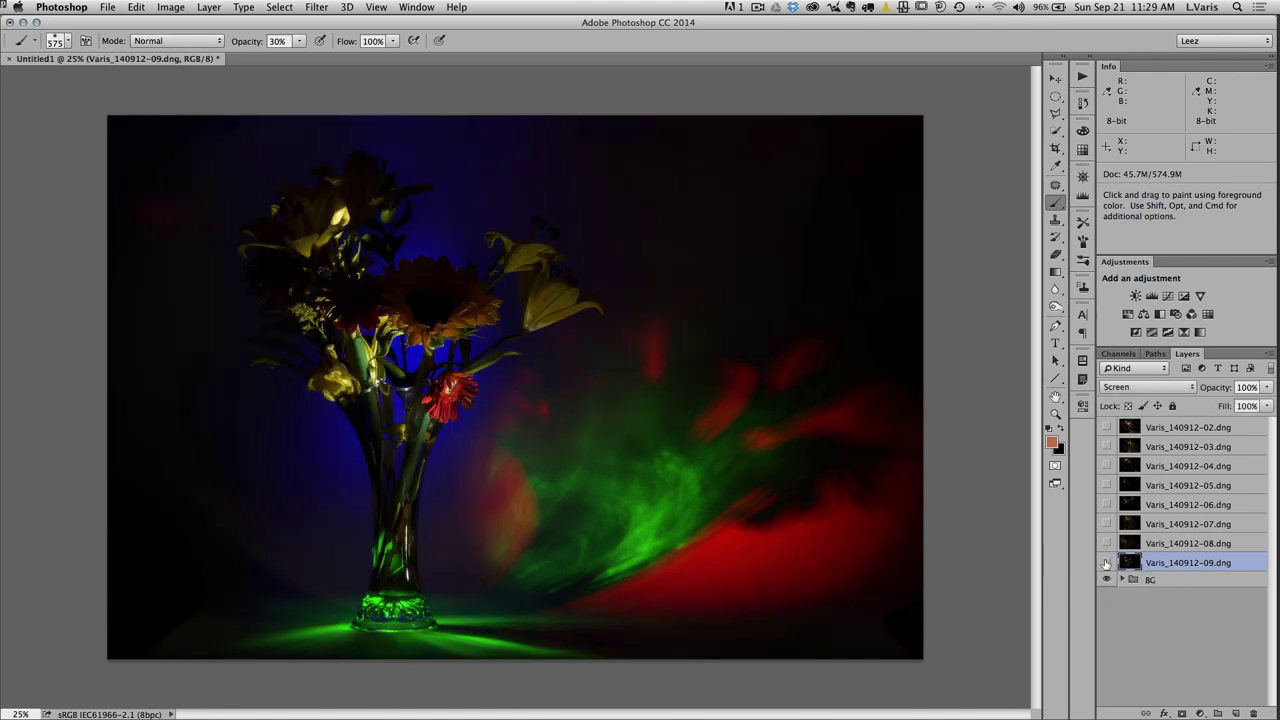
left_click(1106, 564)
left_click(1106, 564)
- Add a layer mask to Varis_140912-09 and paint black at 100% brush opacity over the upper, left and right flowers around the sunflower
left_click(1183, 713)
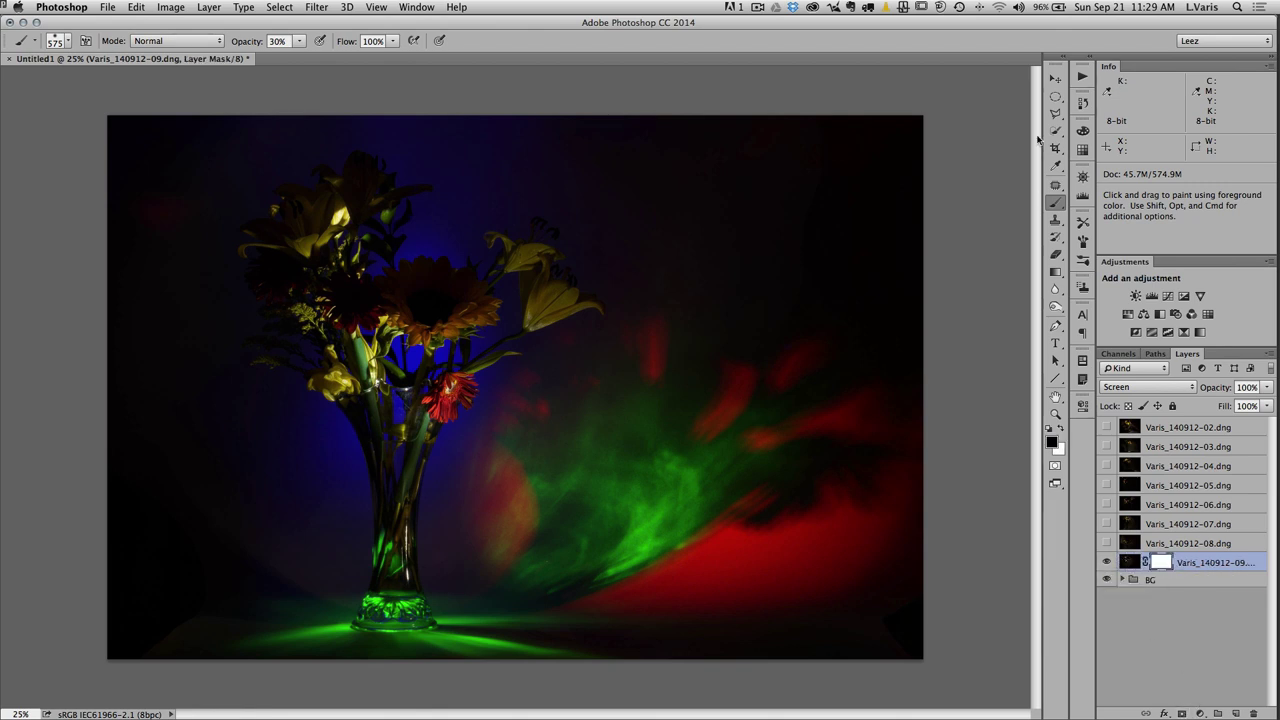
key("d")
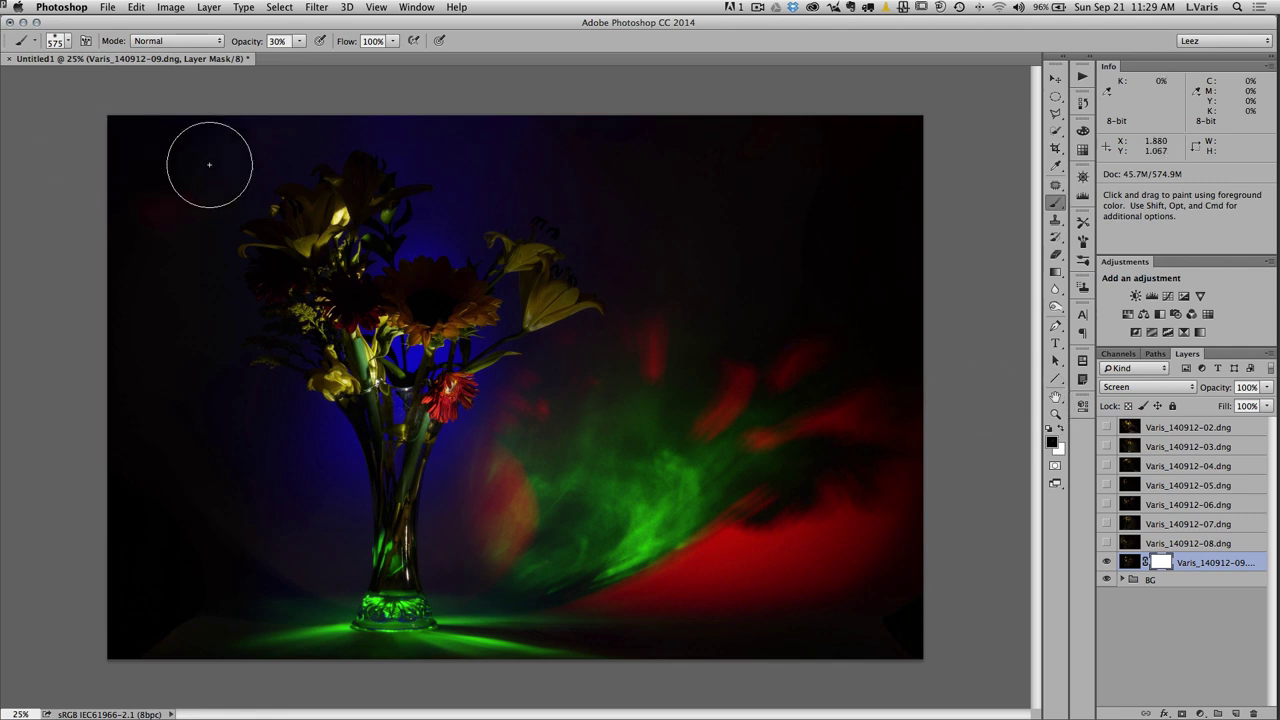
mouse_move(300, 183)
left_mouse_down()
mouse_move(343, 194)
mouse_move(385, 180)
mouse_move(306, 234)
mouse_move(350, 367)
left_mouse_up()
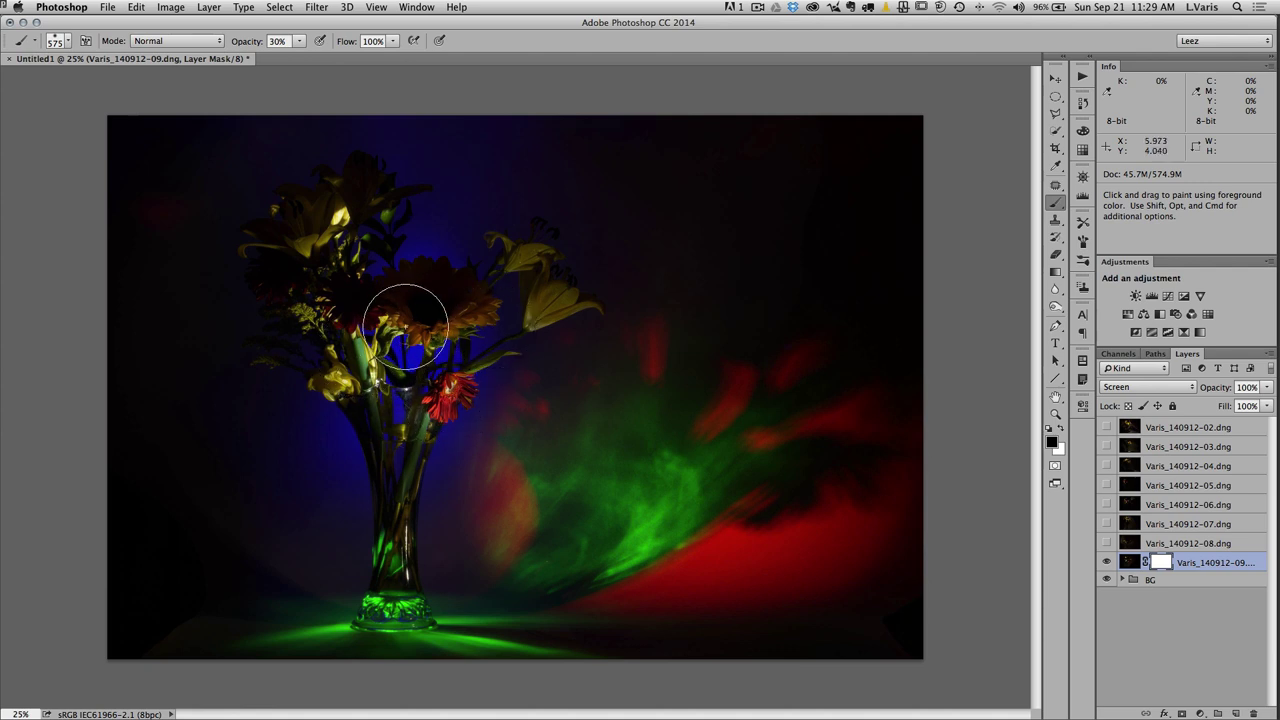
mouse_move(313, 228)
left_mouse_down()
mouse_move(354, 172)
mouse_move(367, 189)
mouse_move(281, 228)
mouse_move(389, 188)
mouse_move(245, 234)
mouse_move(294, 229)
mouse_move(296, 288)
mouse_move(306, 247)
mouse_move(343, 400)
mouse_move(309, 397)
mouse_move(215, 328)
mouse_move(314, 275)
mouse_move(358, 233)
mouse_move(324, 262)
mouse_move(316, 316)
mouse_move(349, 383)
mouse_move(339, 304)
mouse_move(357, 354)
mouse_move(336, 322)
mouse_move(363, 332)
mouse_move(343, 388)
mouse_move(362, 349)
mouse_move(365, 477)
mouse_move(298, 353)
mouse_move(291, 231)
mouse_move(315, 195)
mouse_move(386, 163)
mouse_move(446, 173)
mouse_move(568, 279)
mouse_move(505, 218)
mouse_move(580, 356)
mouse_move(531, 203)
left_mouse_up()
key("0")
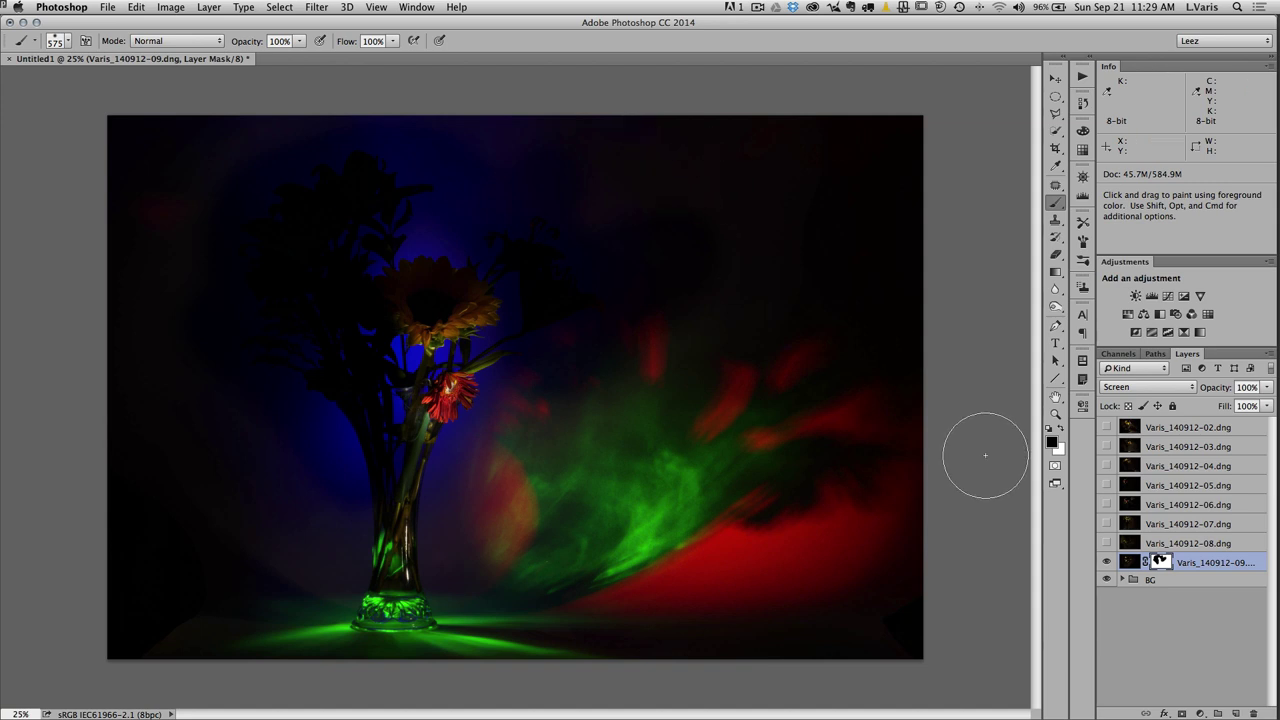
- Show the Varis_140912-08 layer, hide it with a black mask, and paint white to reveal the yellow sprigs and lower-left yellow flower
left_click(1106, 543)
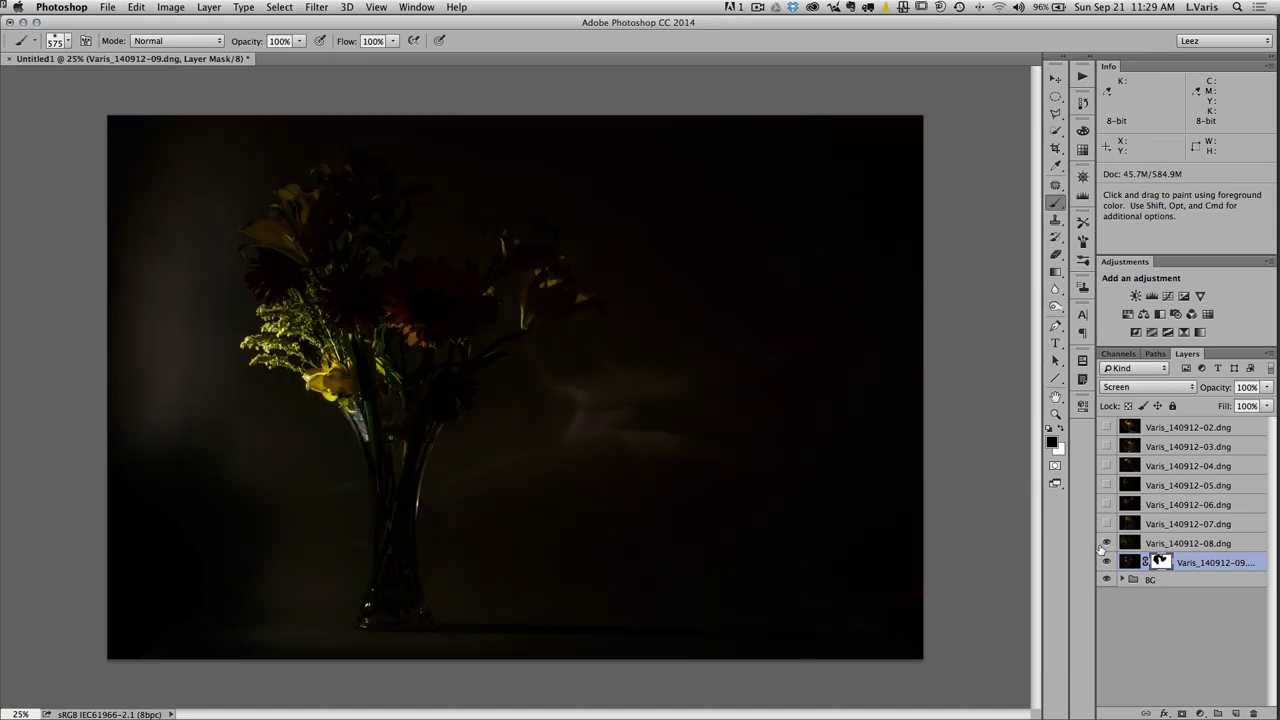
mouse_move(234, 334)
left_mouse_down()
mouse_move(370, 372)
mouse_move(345, 374)
mouse_move(274, 312)
left_mouse_up()
left_click(1130, 545)
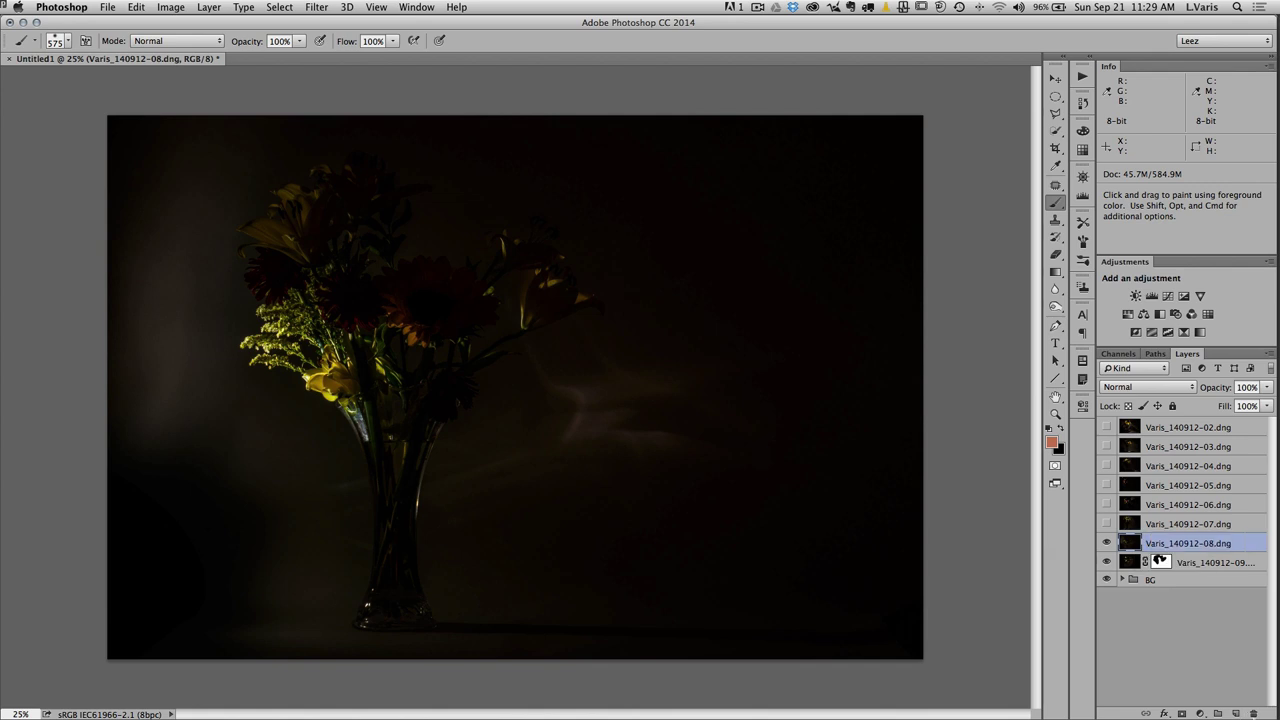
left_click(1181, 713, "alt")
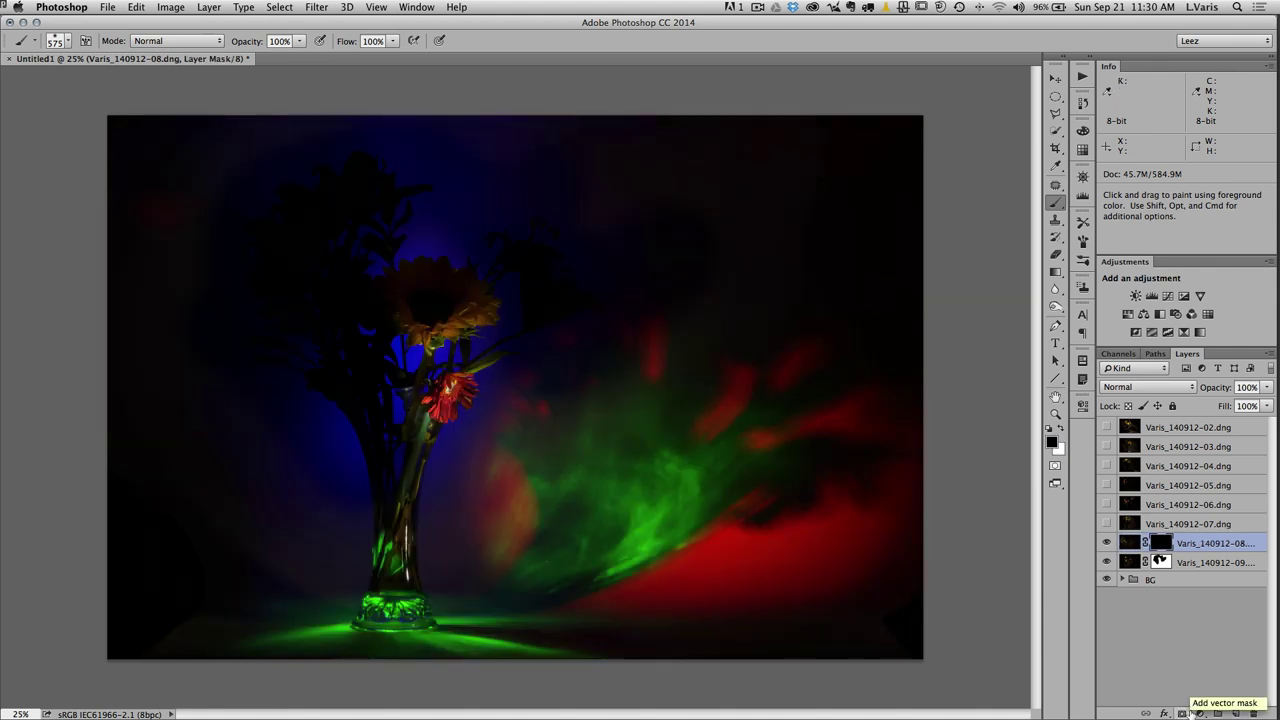
left_click(1063, 430)
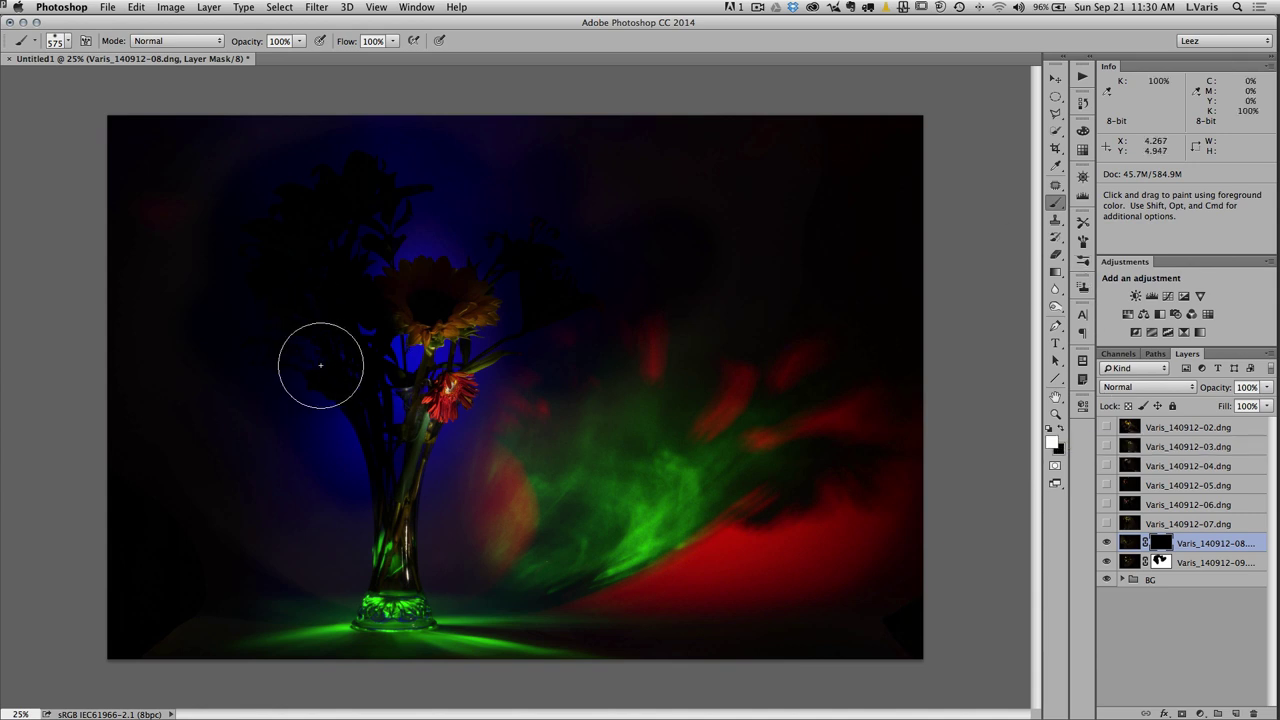
mouse_move(320, 368)
left_mouse_down()
mouse_move(312, 333)
mouse_move(258, 327)
mouse_move(263, 314)
mouse_move(330, 370)
left_mouse_up()
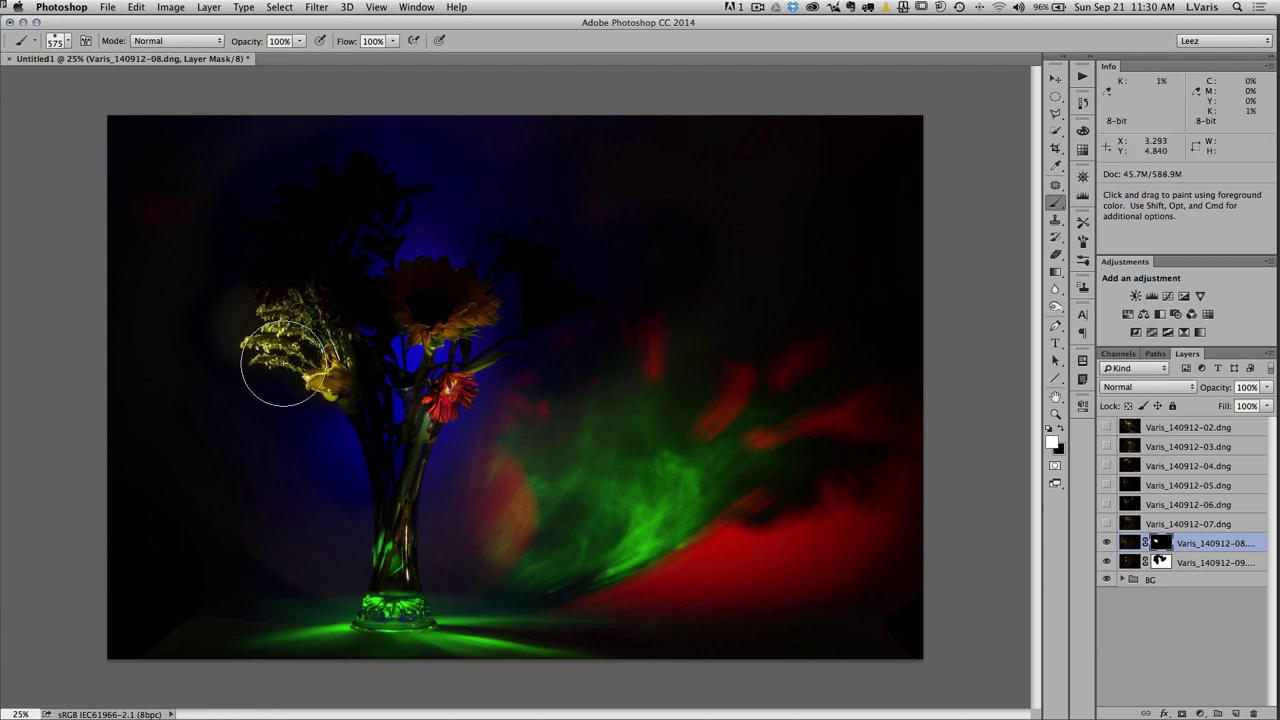
- Show the Varis_140912-07 layer and set its blend mode to Screen
left_click(1106, 524)
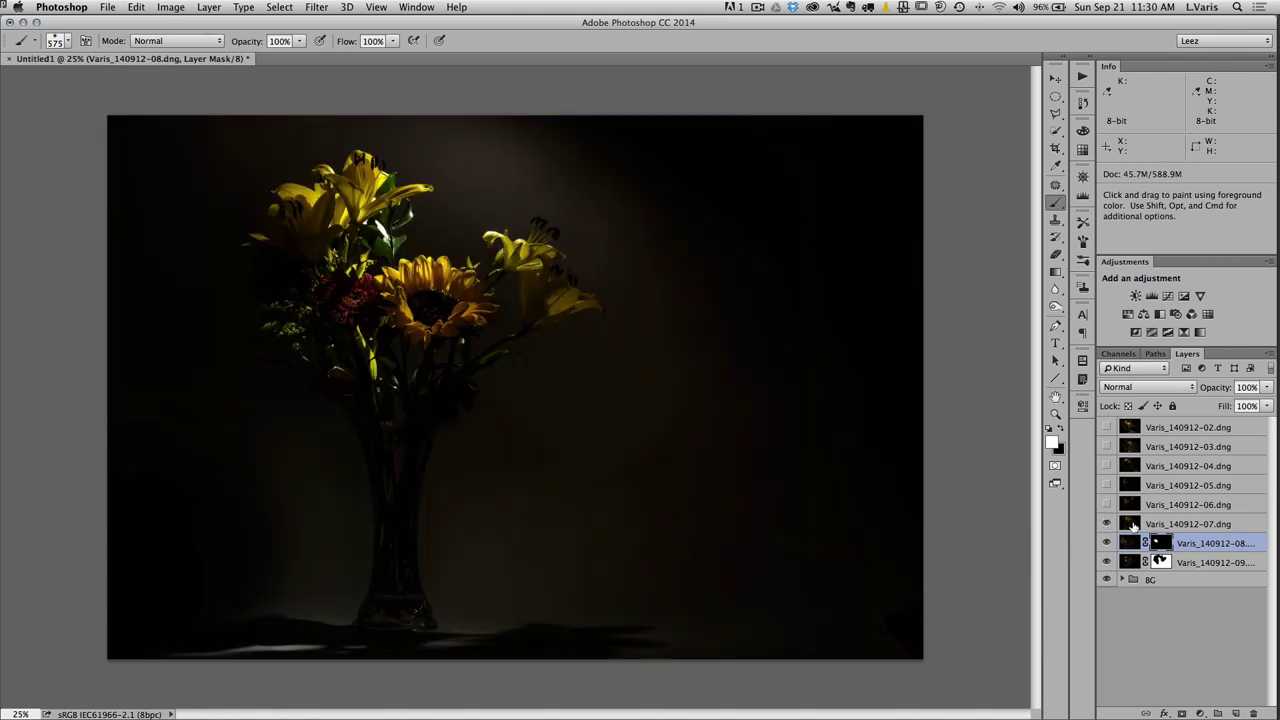
left_click(1132, 525)
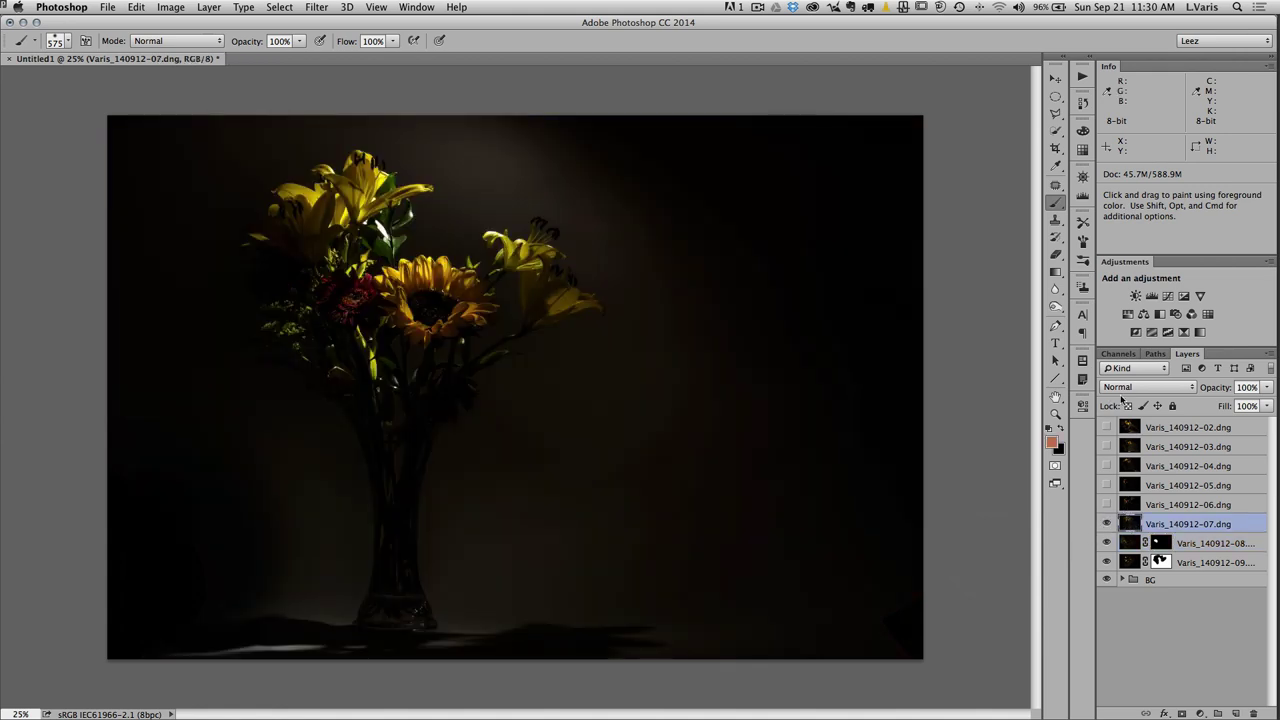
left_click(1136, 390)
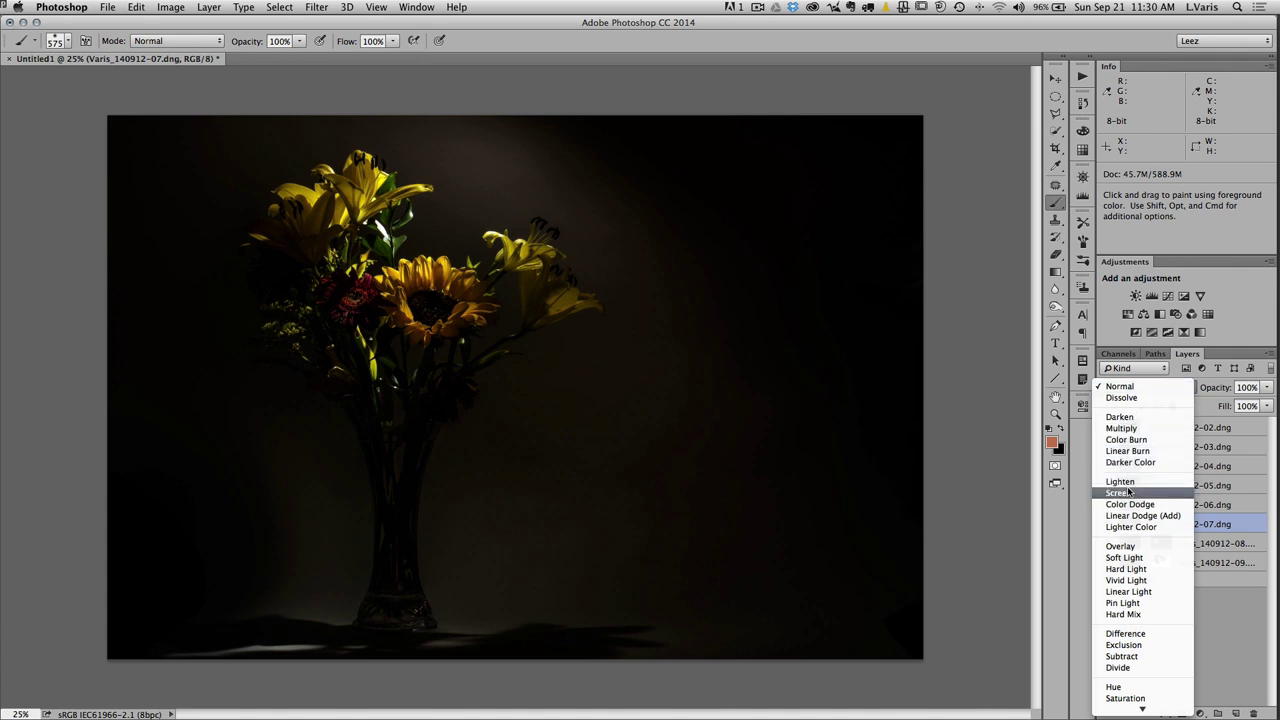
left_click(1118, 493)
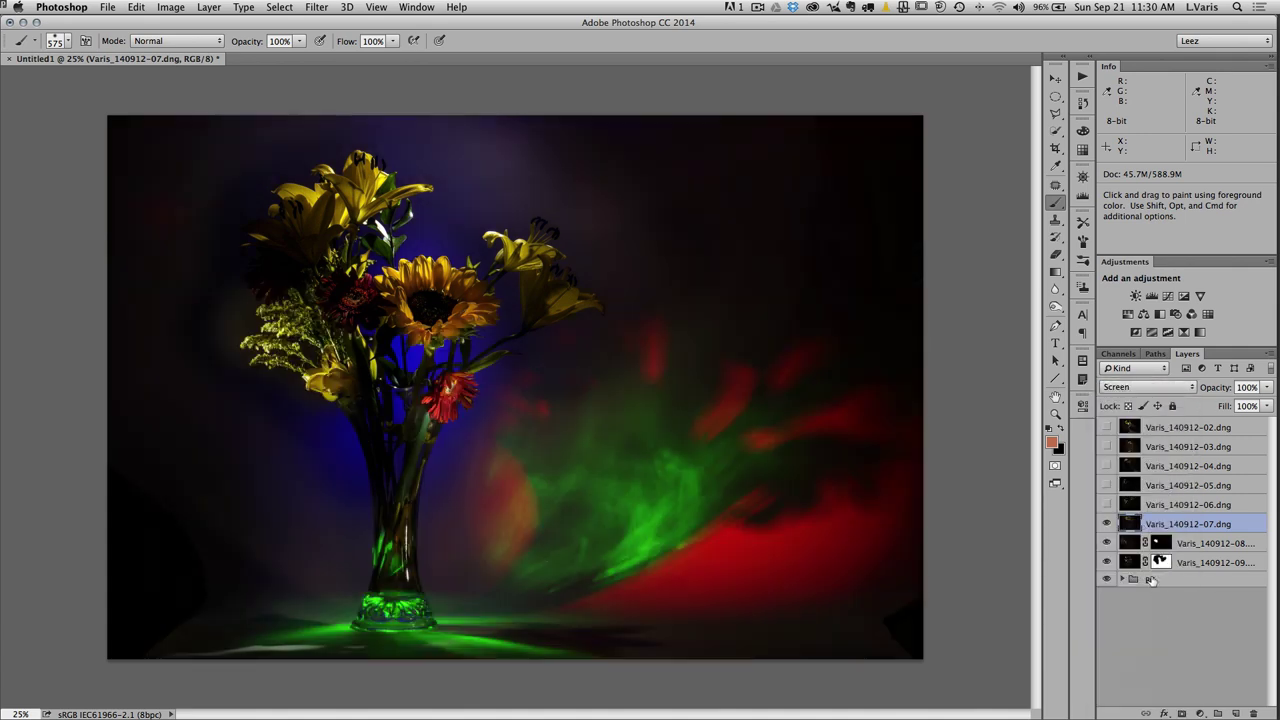
- Compare the image with the Varis_140912-07 layer repeatedly hidden and shown
left_click(1106, 525)
left_click(1106, 525)
left_click(1106, 525)
left_click(1106, 525)
left_click(1106, 525)
left_click(1106, 525)
left_click(1106, 525)
left_click(1106, 525)
left_click(1106, 525)
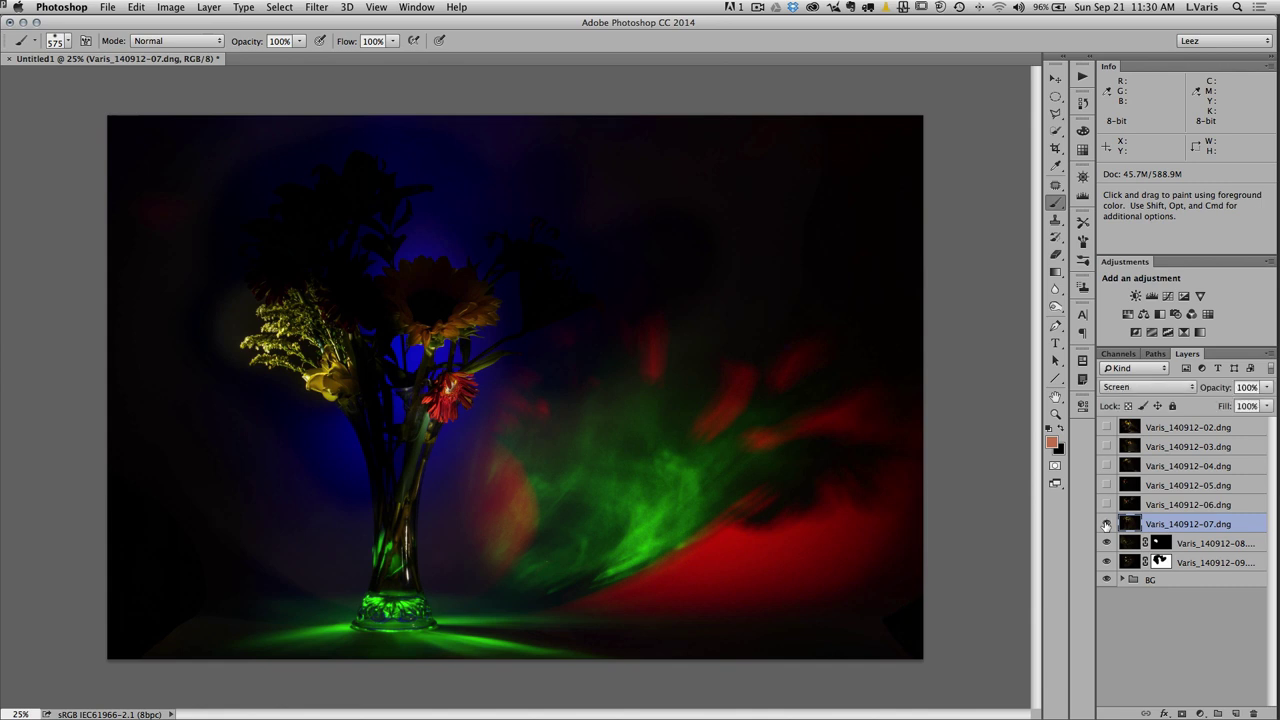
left_click(1106, 525)
left_click(1106, 525)
left_click(1106, 525)
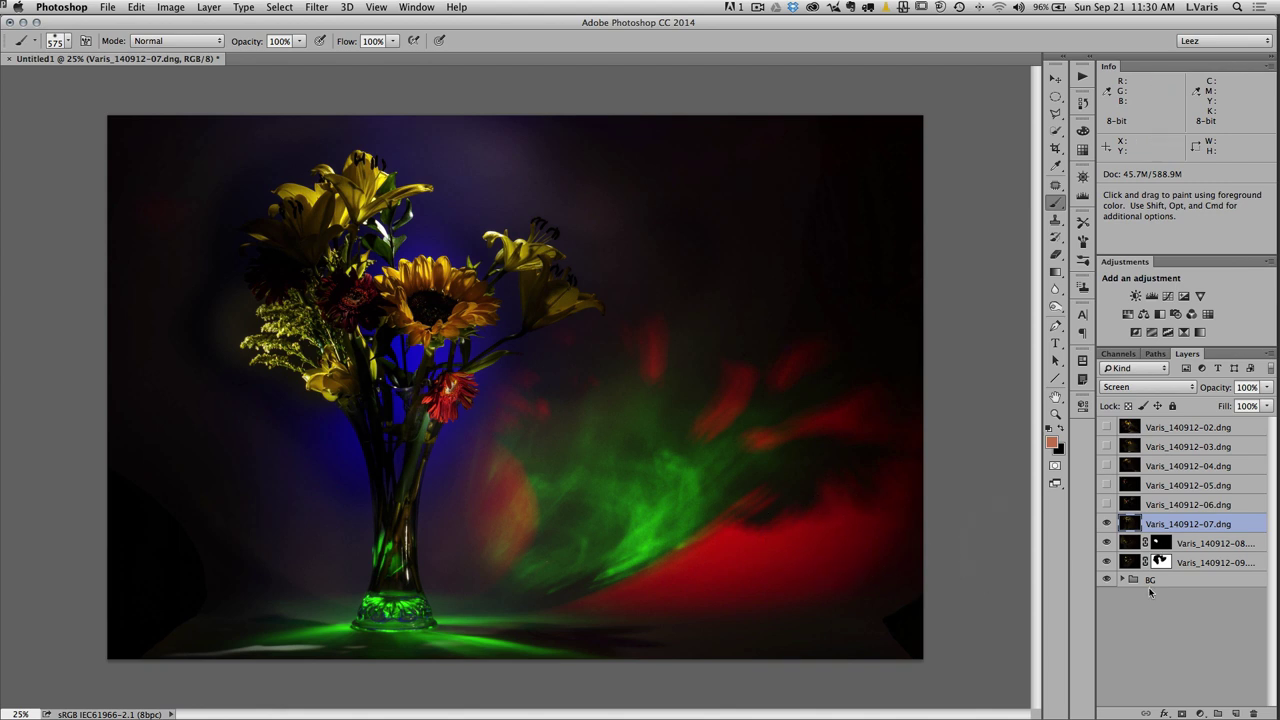
- Add a black mask to Varis_140912-07 and paint white to reveal the sunflower, the right-hand lilies and the nearby leaves
left_click(1181, 713, "alt")
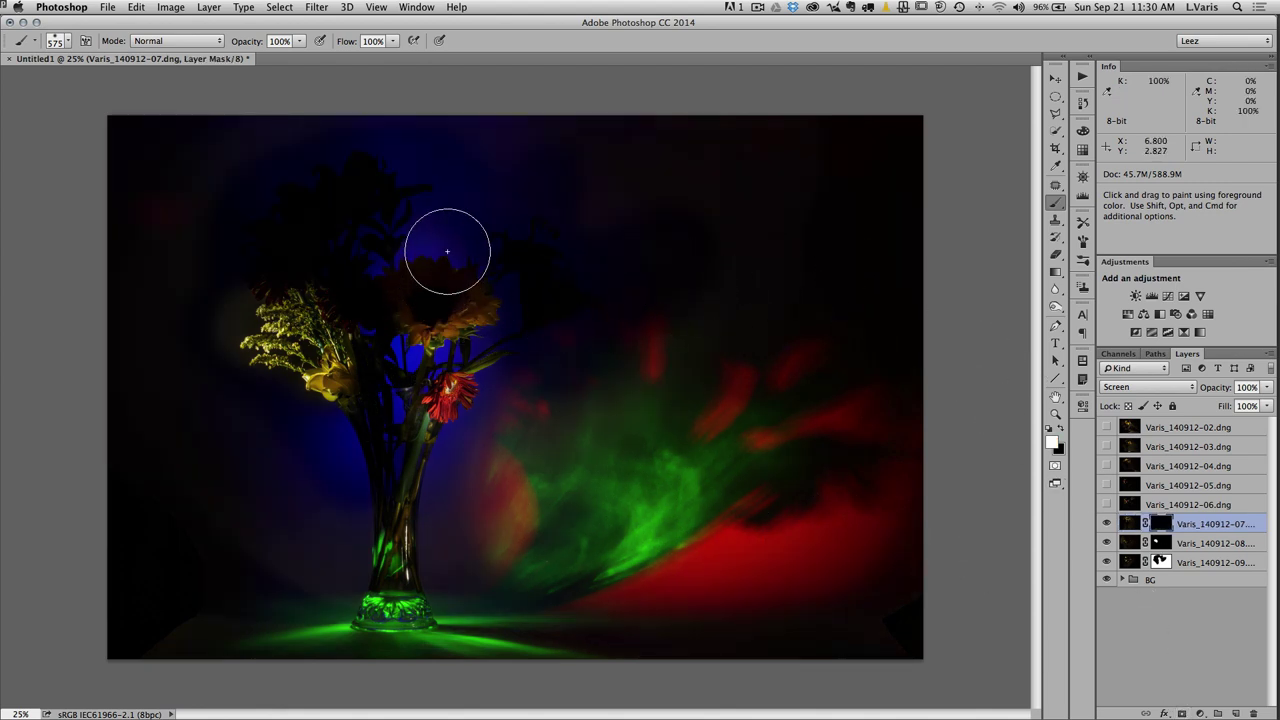
mouse_move(458, 290)
left_mouse_down()
mouse_move(376, 292)
mouse_move(397, 233)
mouse_move(390, 263)
mouse_move(420, 276)
mouse_move(538, 271)
mouse_move(589, 303)
mouse_move(503, 262)
left_mouse_up()
mouse_move(329, 288)
left_mouse_down()
mouse_move(278, 297)
mouse_move(279, 314)
mouse_move(223, 300)
left_mouse_up()
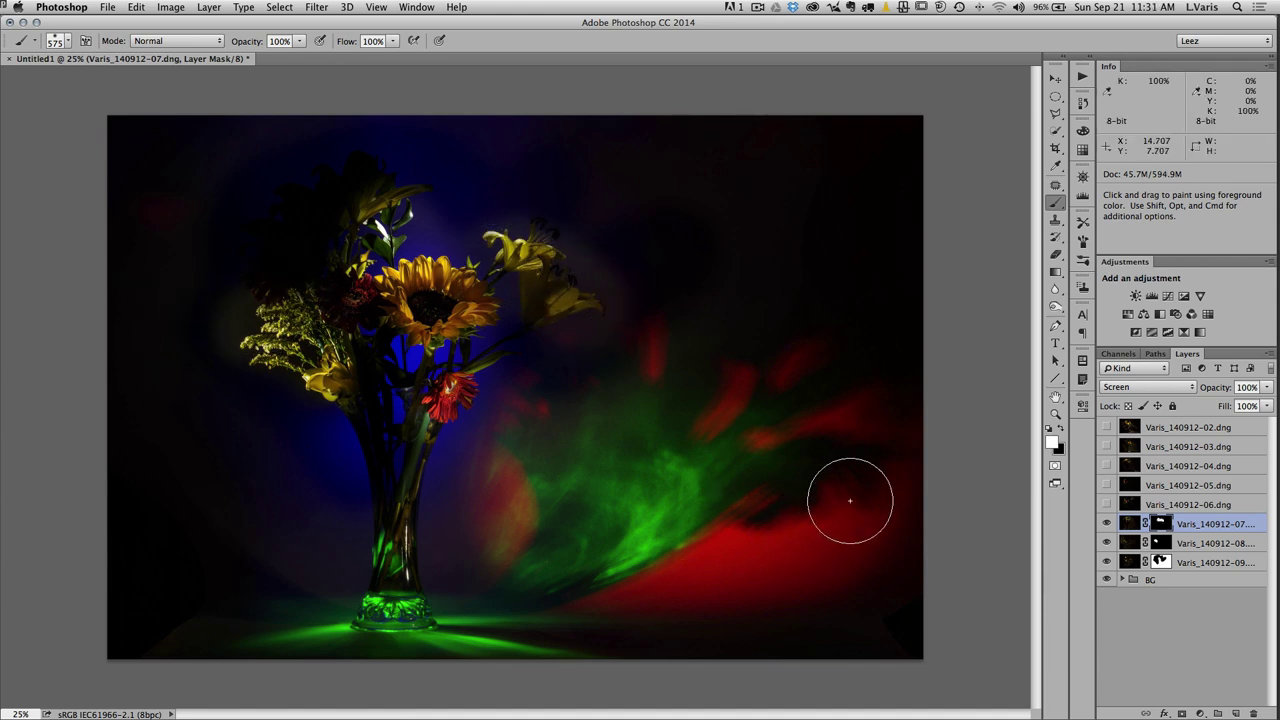
- Show the Varis_140912-06 layer in Screen blend mode and reveal only its central red flower by painting white on a black mask
left_click(1107, 505)
left_click(1127, 505)
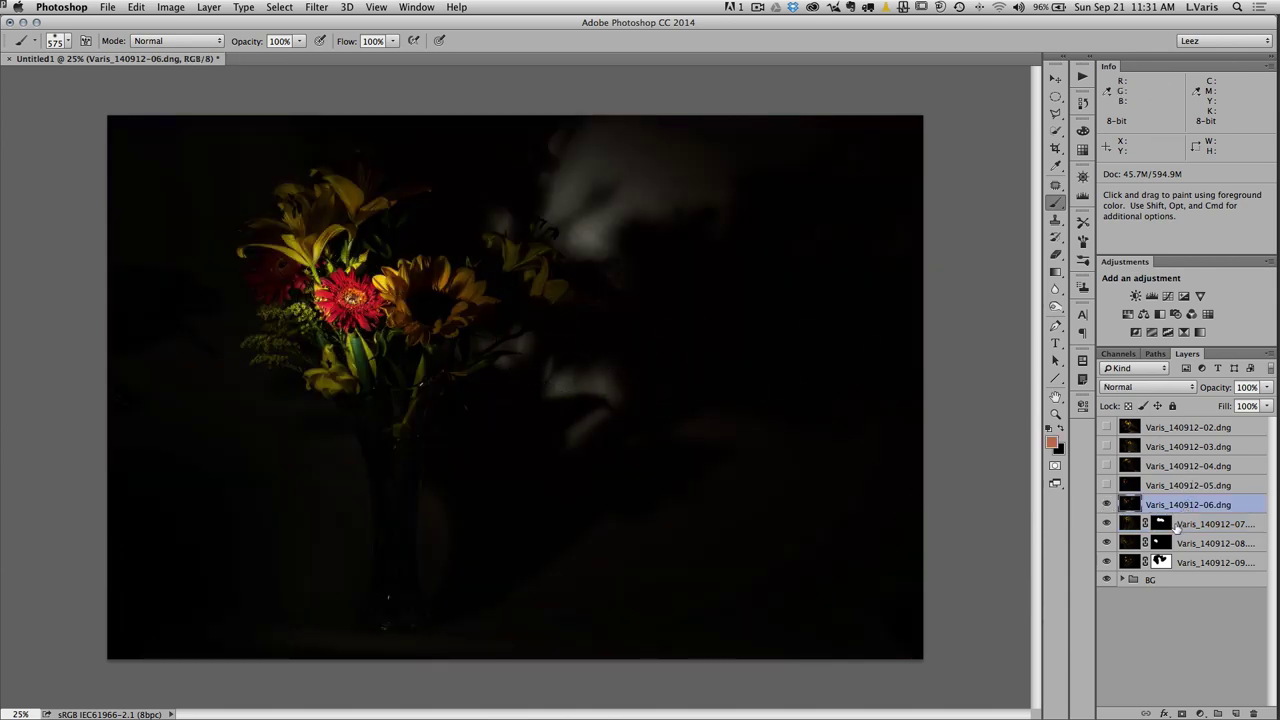
left_click(1148, 388)
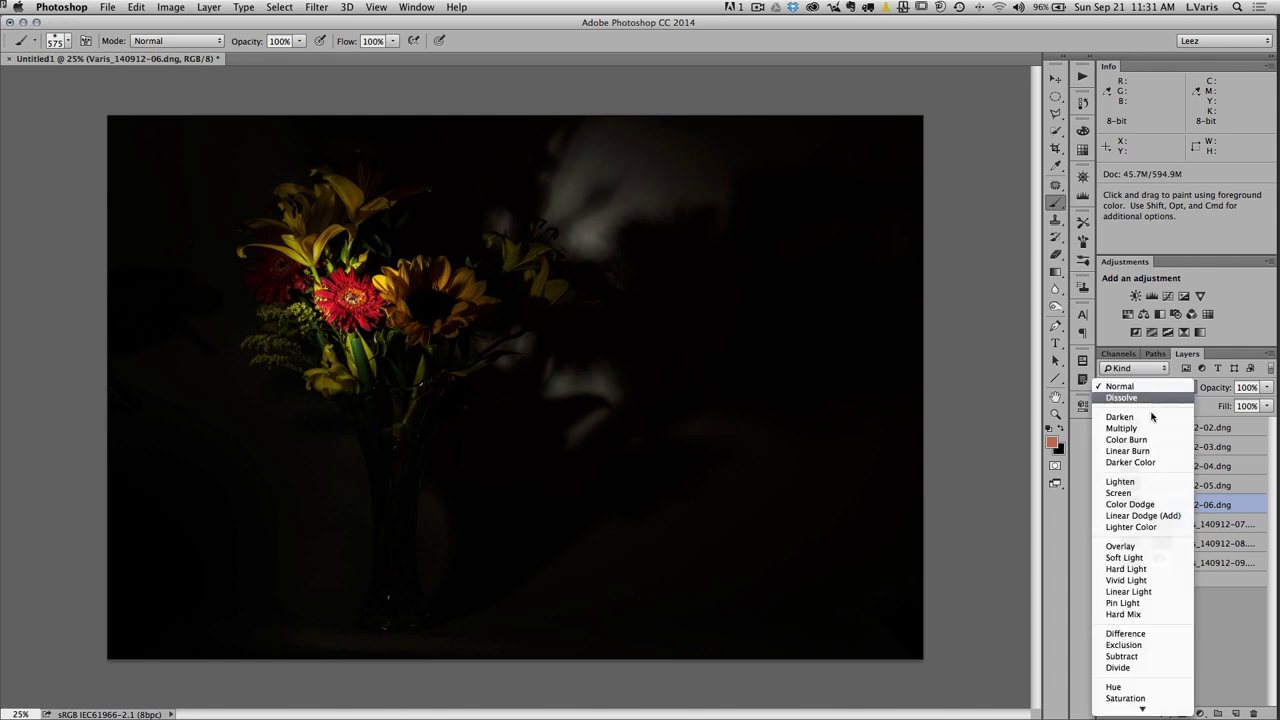
left_click(1120, 493)
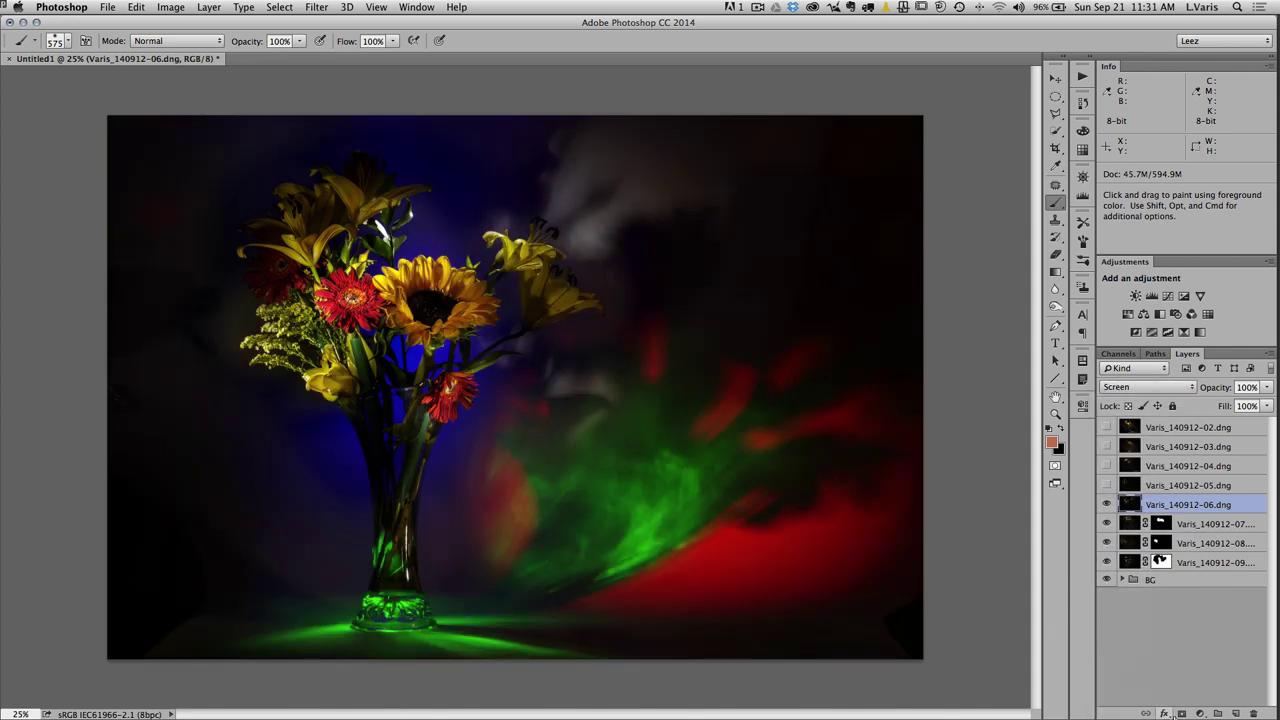
left_click(1182, 713, "alt")
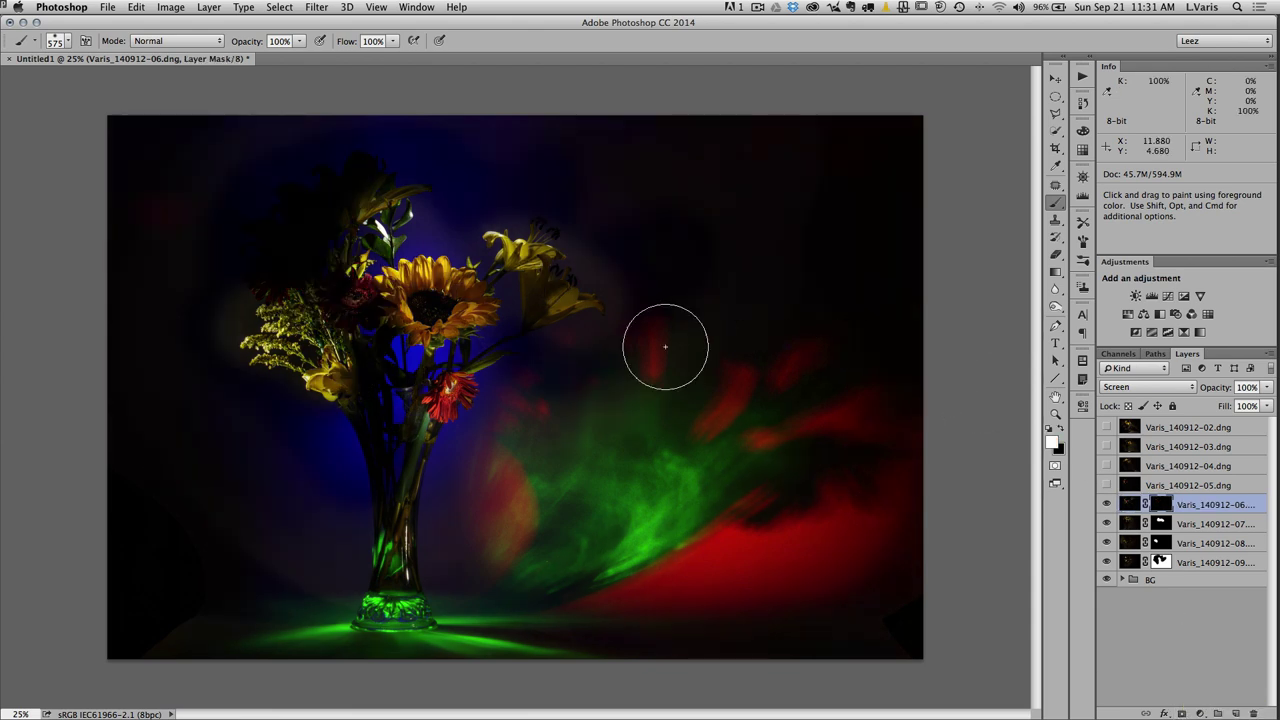
left_click_drag(366, 271, 350, 292)
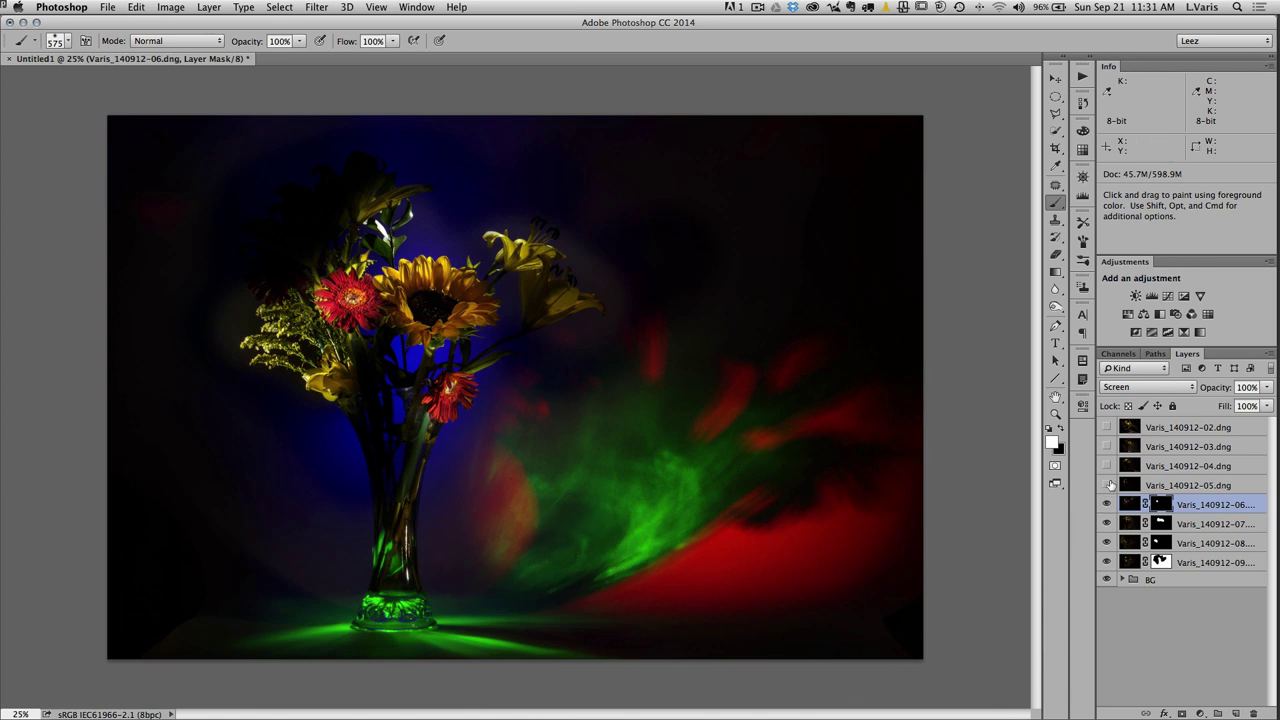
- Show the Varis_140912-05 layer in Lighten blend mode and reveal its far-left red flower by painting white on a black mask
left_click(1106, 485)
left_click(1124, 485)
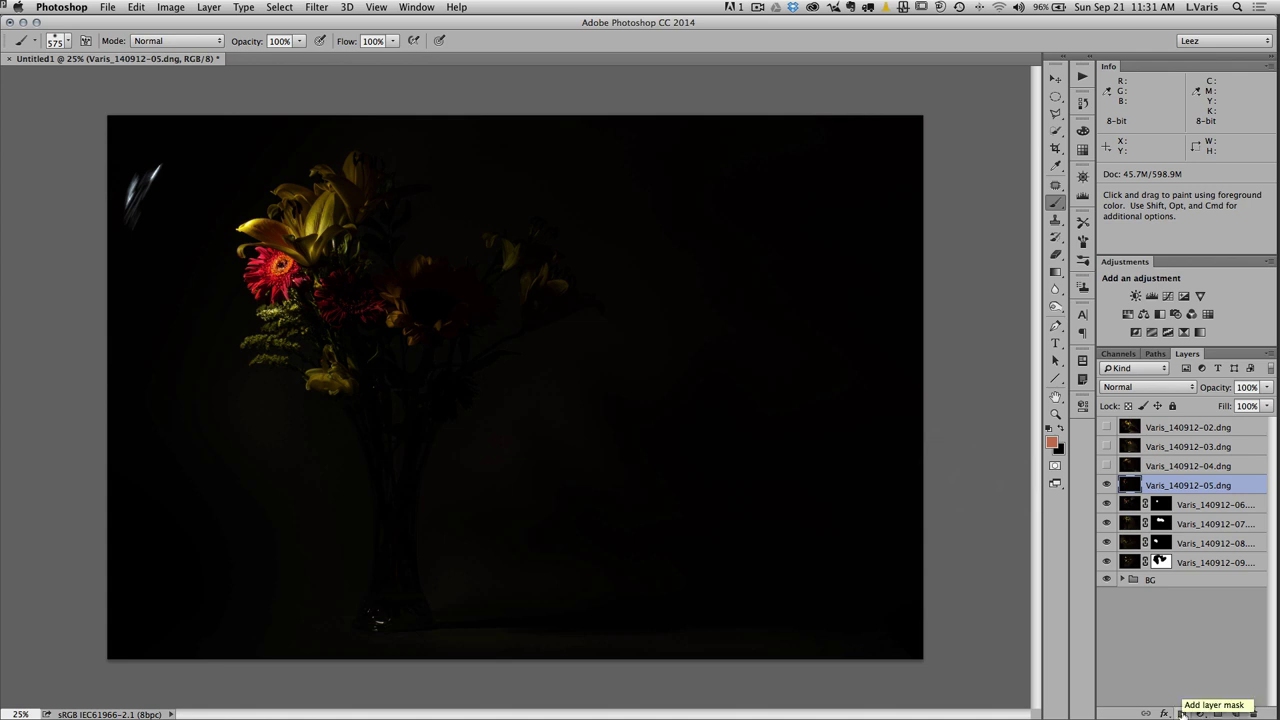
left_click(1163, 387)
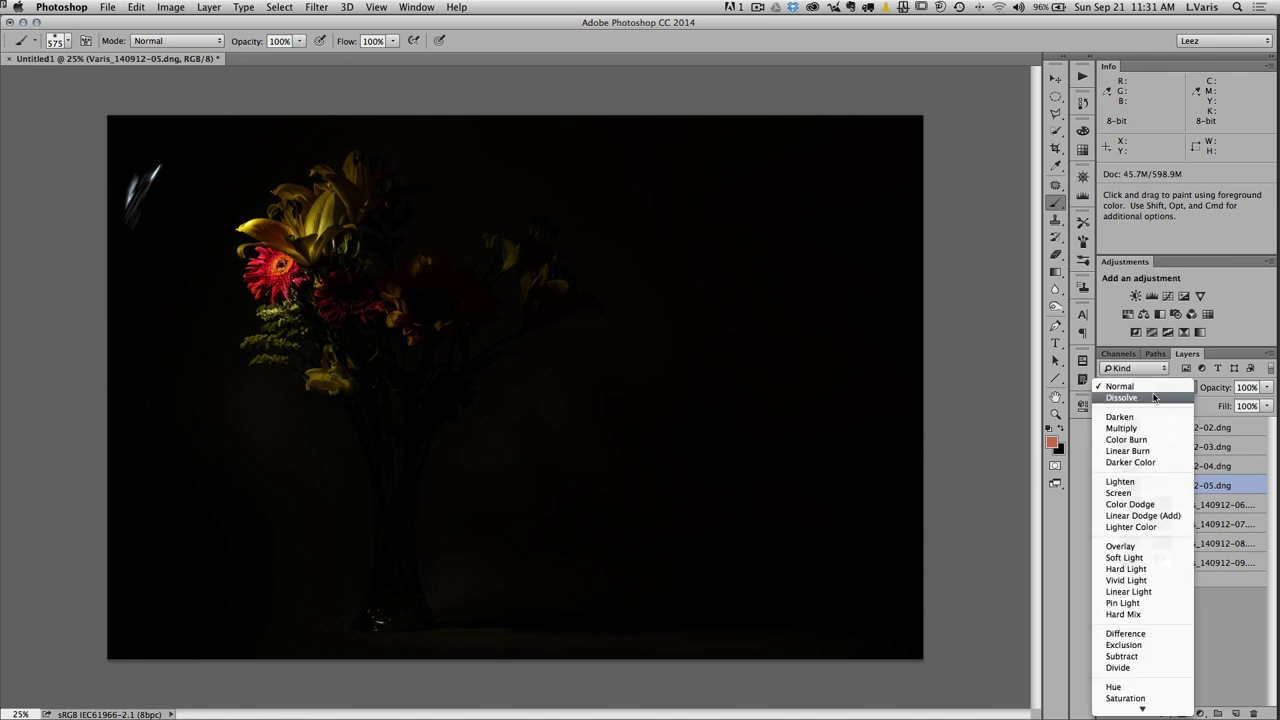
left_click(1145, 483)
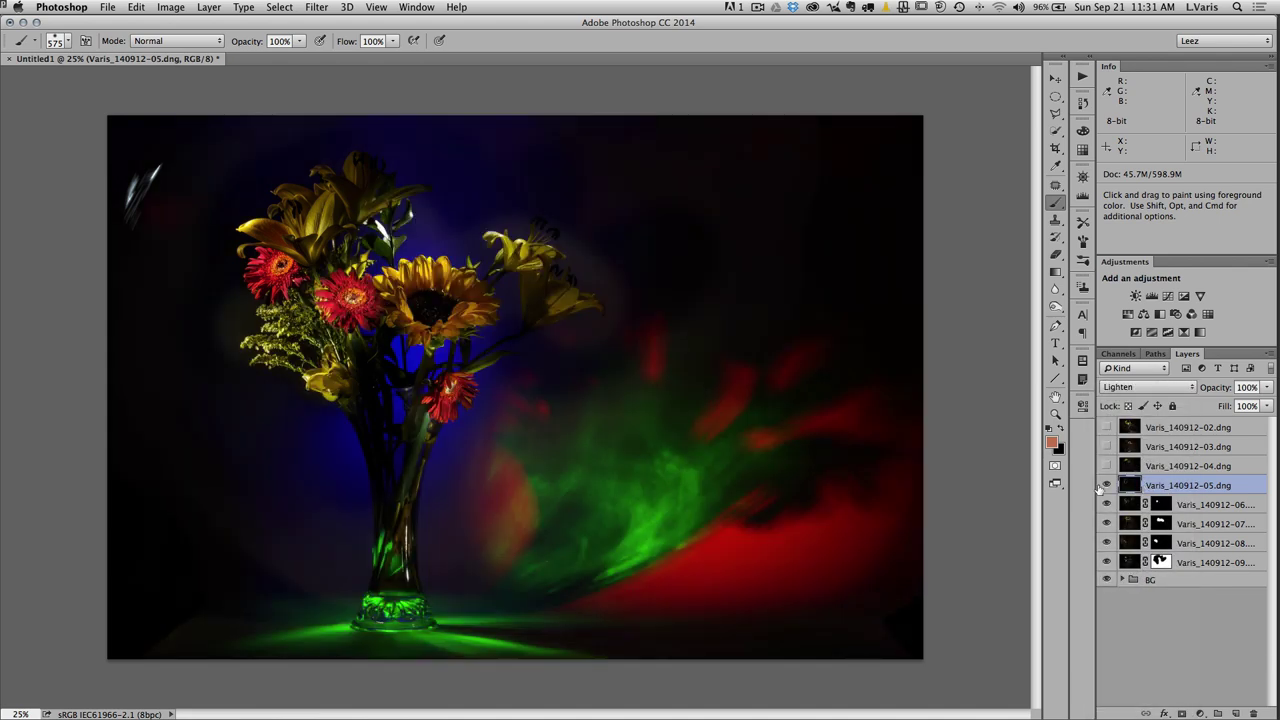
left_click(1107, 485)
left_click(1107, 485)
left_click(1181, 713, "alt")
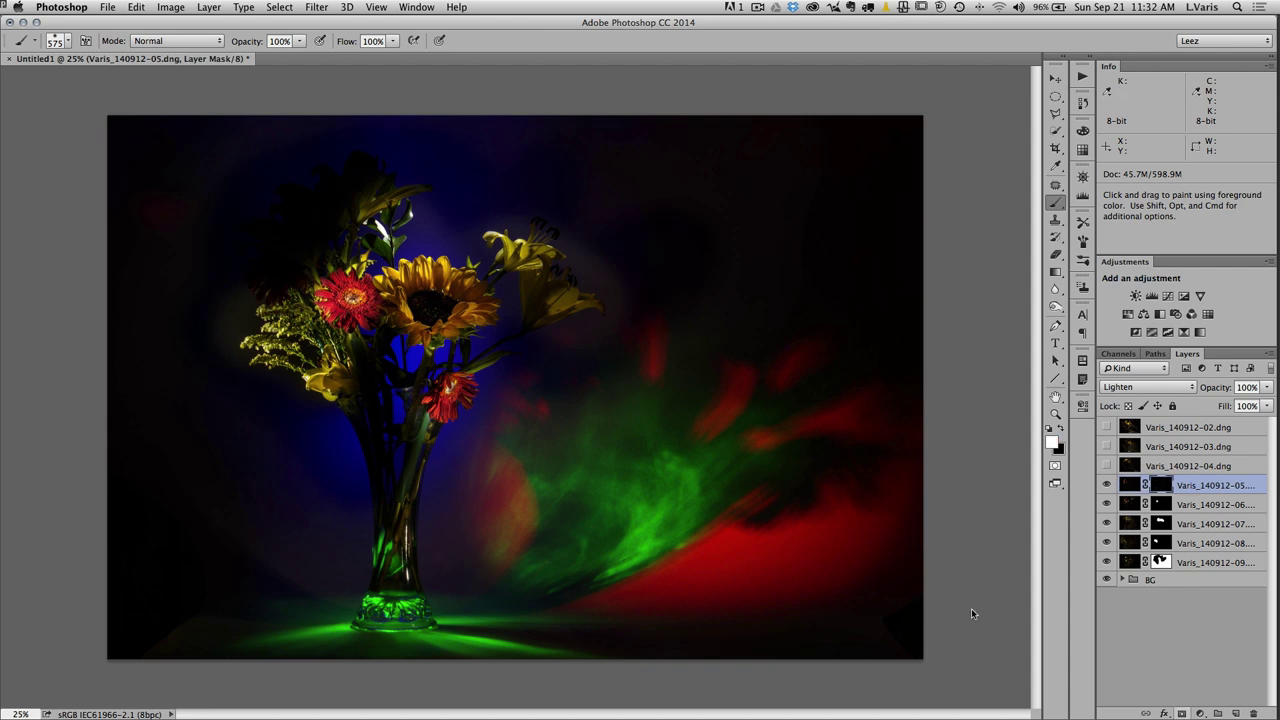
mouse_move(245, 265)
left_mouse_down()
mouse_move(268, 268)
mouse_move(257, 251)
mouse_move(277, 271)
mouse_move(255, 258)
left_mouse_up()
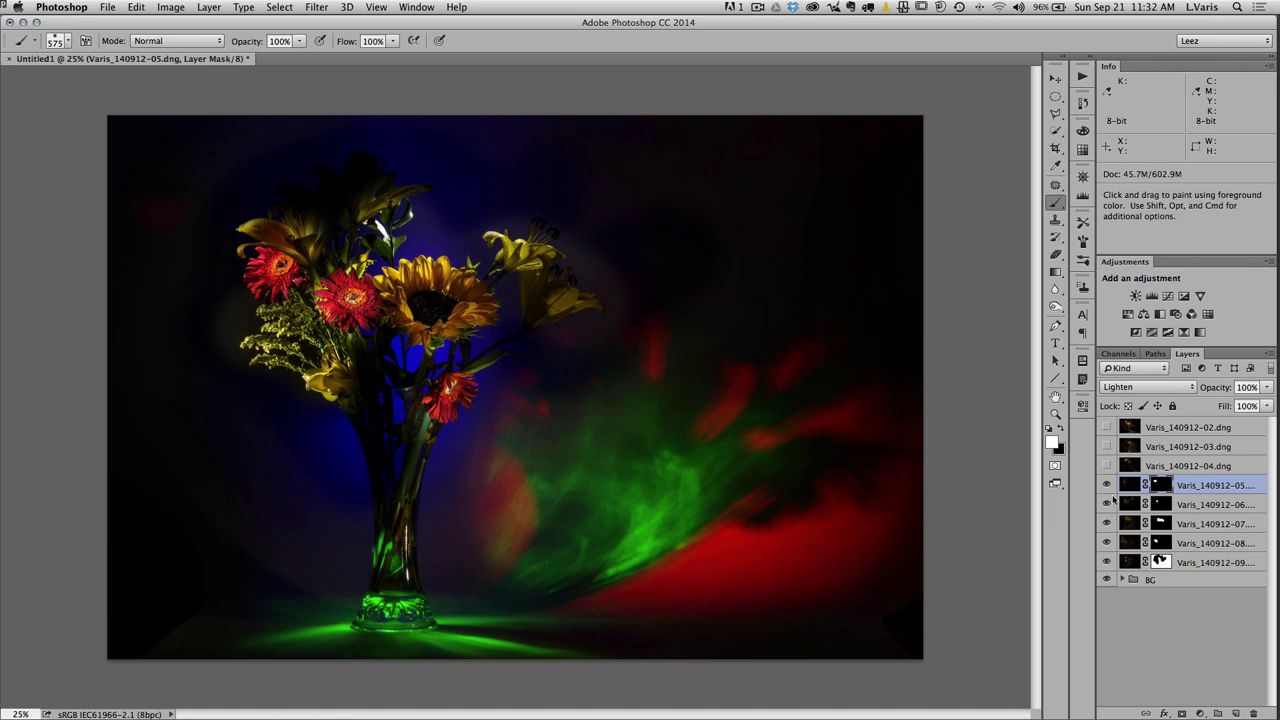
- Show the Varis_140912-04 layer and compare its Screen and Lighten blend modes
left_click(1106, 467)
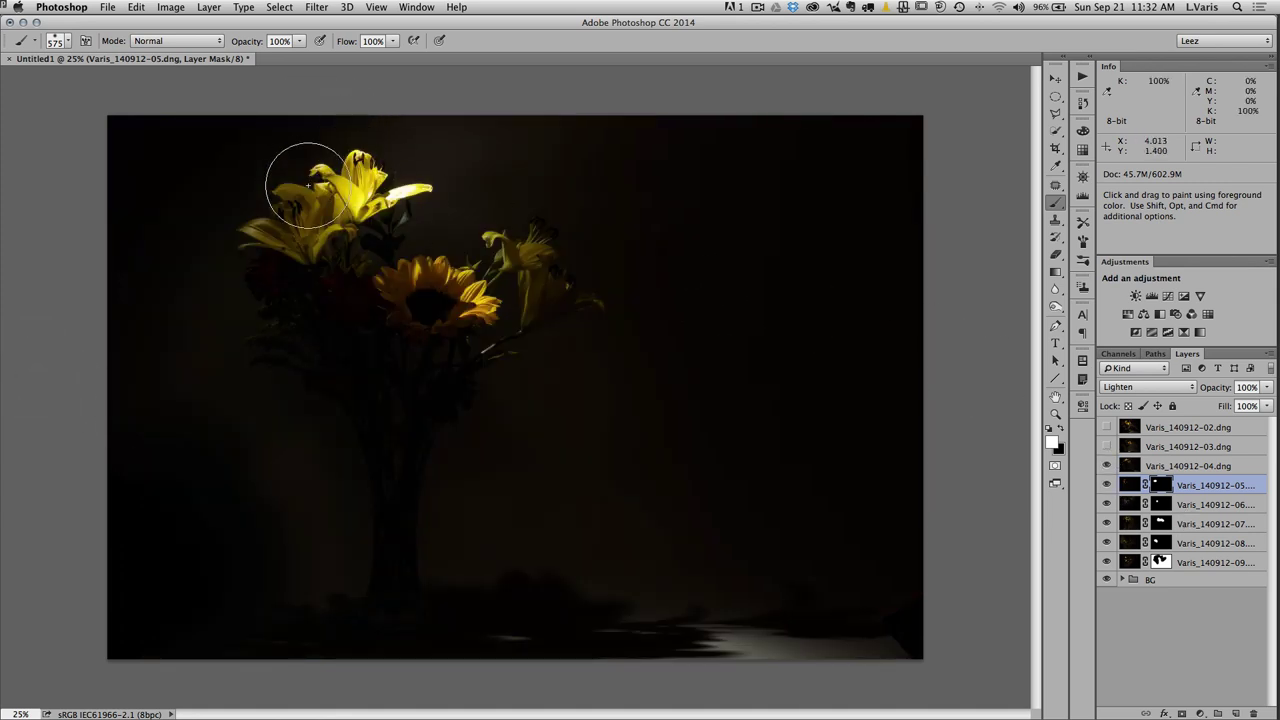
left_click(1131, 471)
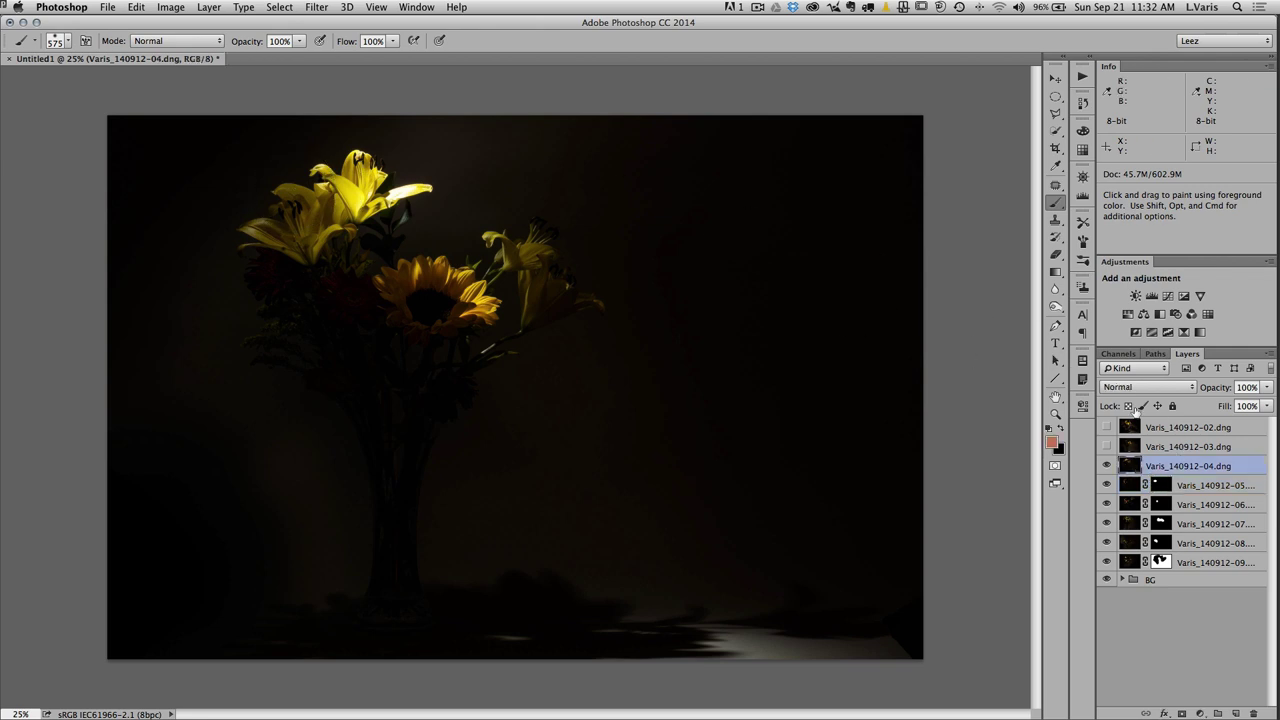
left_click(1139, 390)
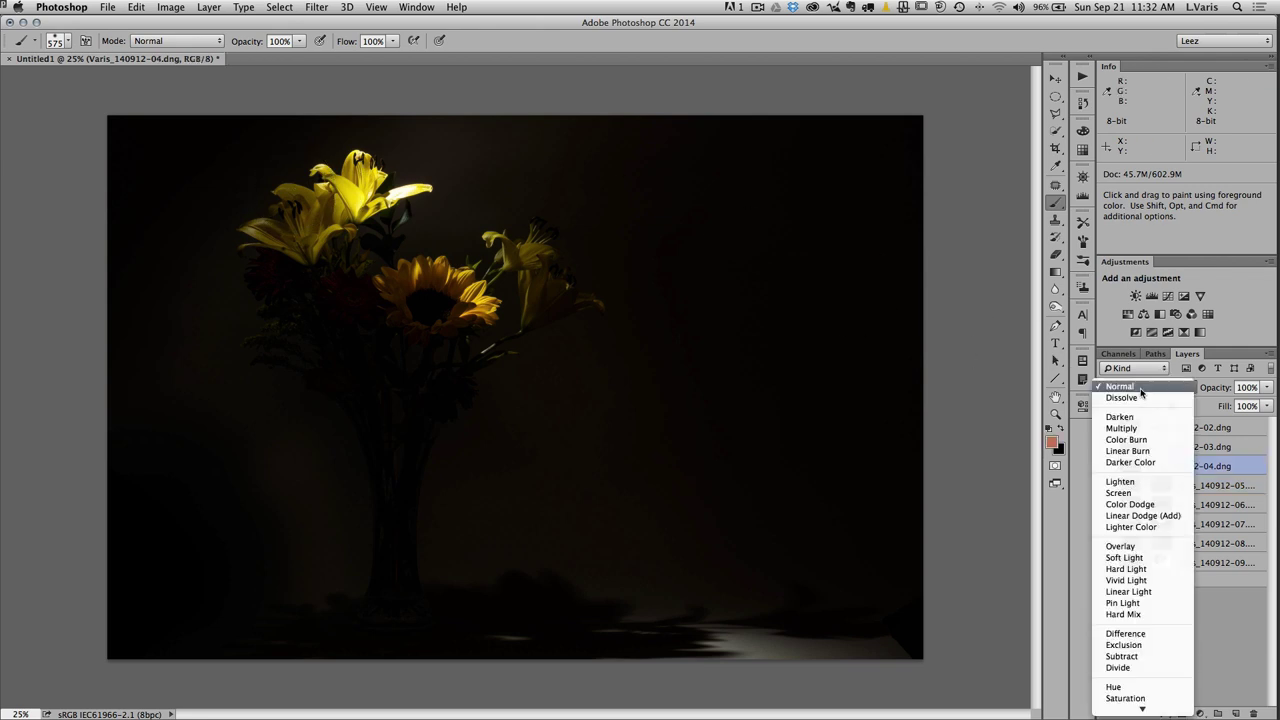
left_click(1142, 493)
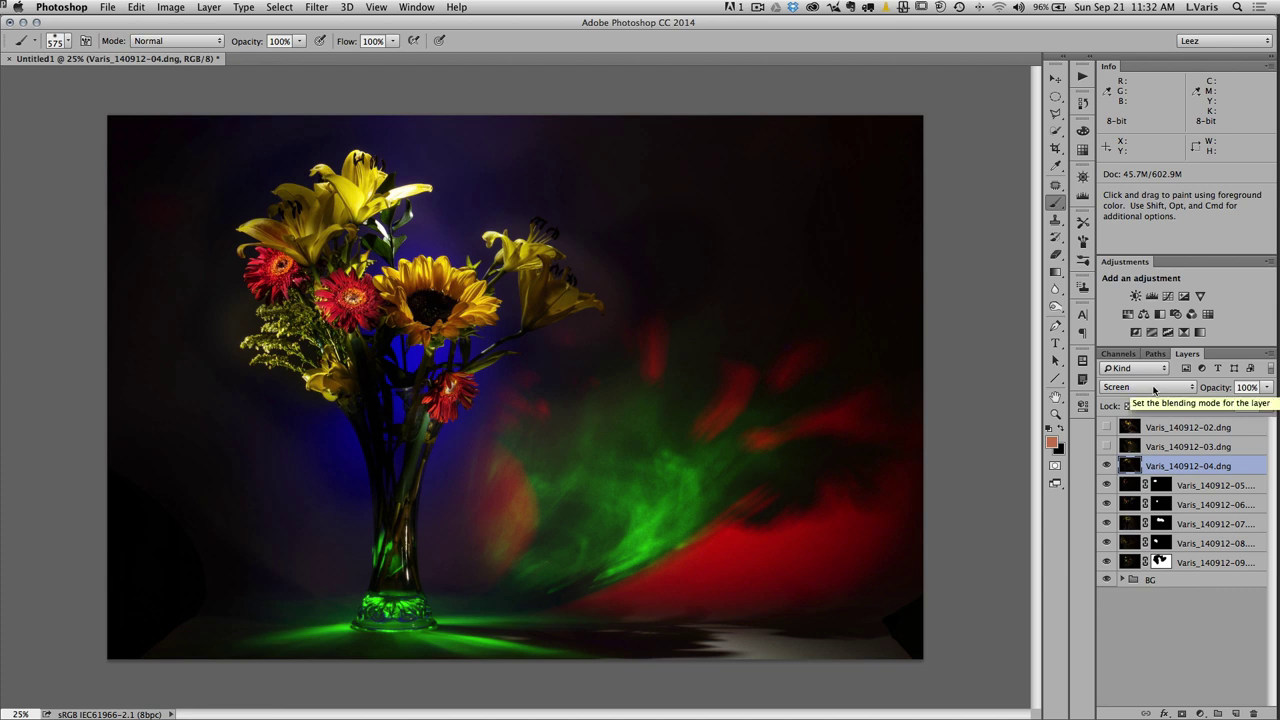
left_click(1154, 390)
left_click(1155, 380)
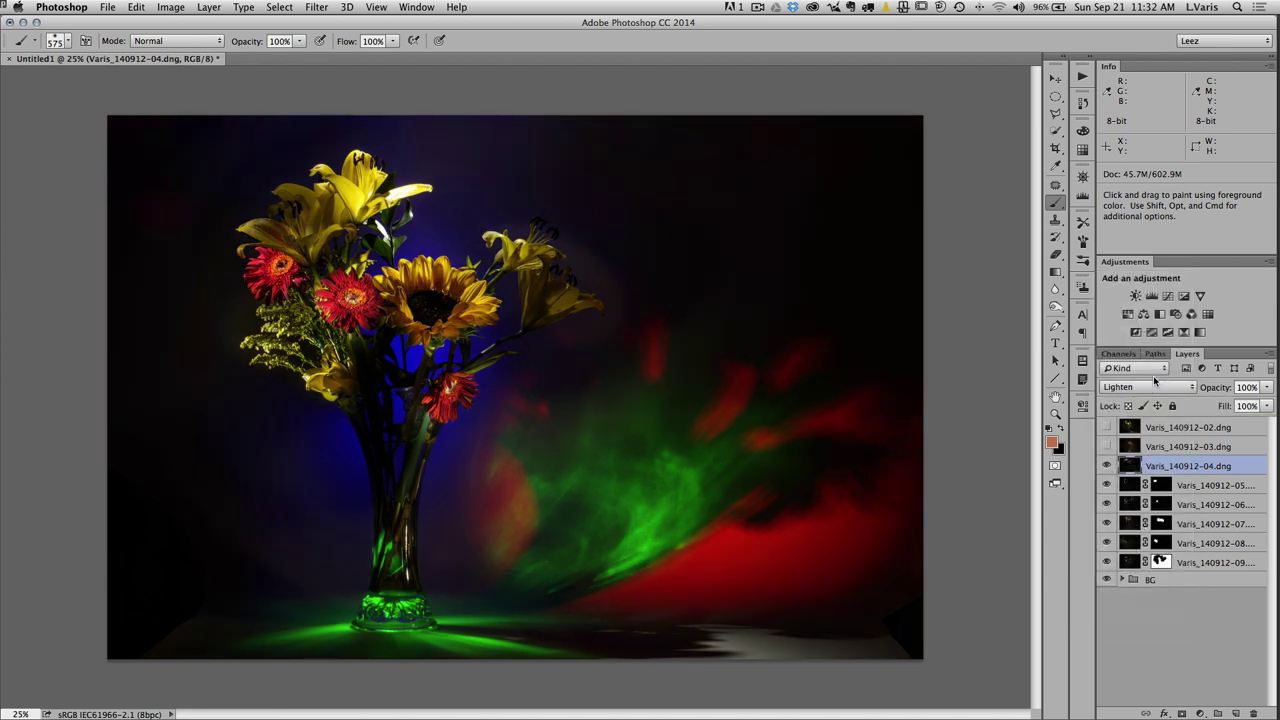
- Recheck Screen against Lighten on Varis_140912-04, keep Lighten, and reveal only the upper-left yellow lilies by painting white on a black mask
left_click(1152, 390)
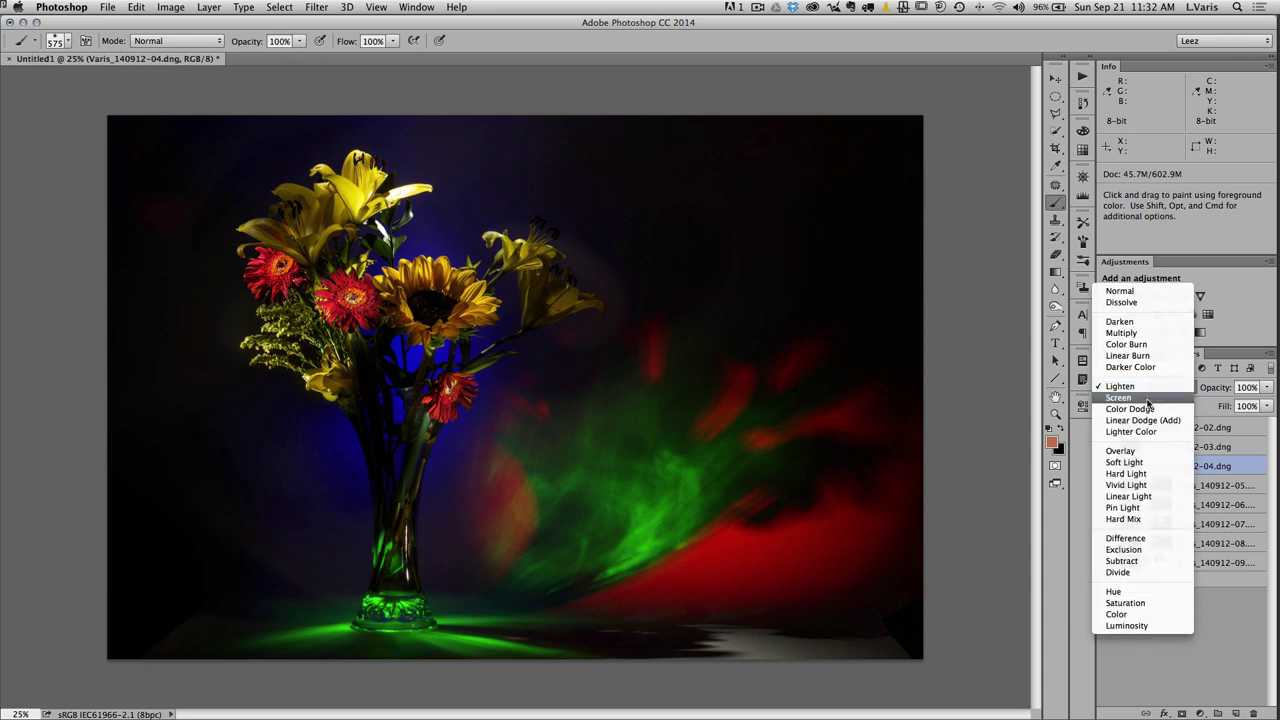
left_click(1148, 400)
left_click(1149, 389)
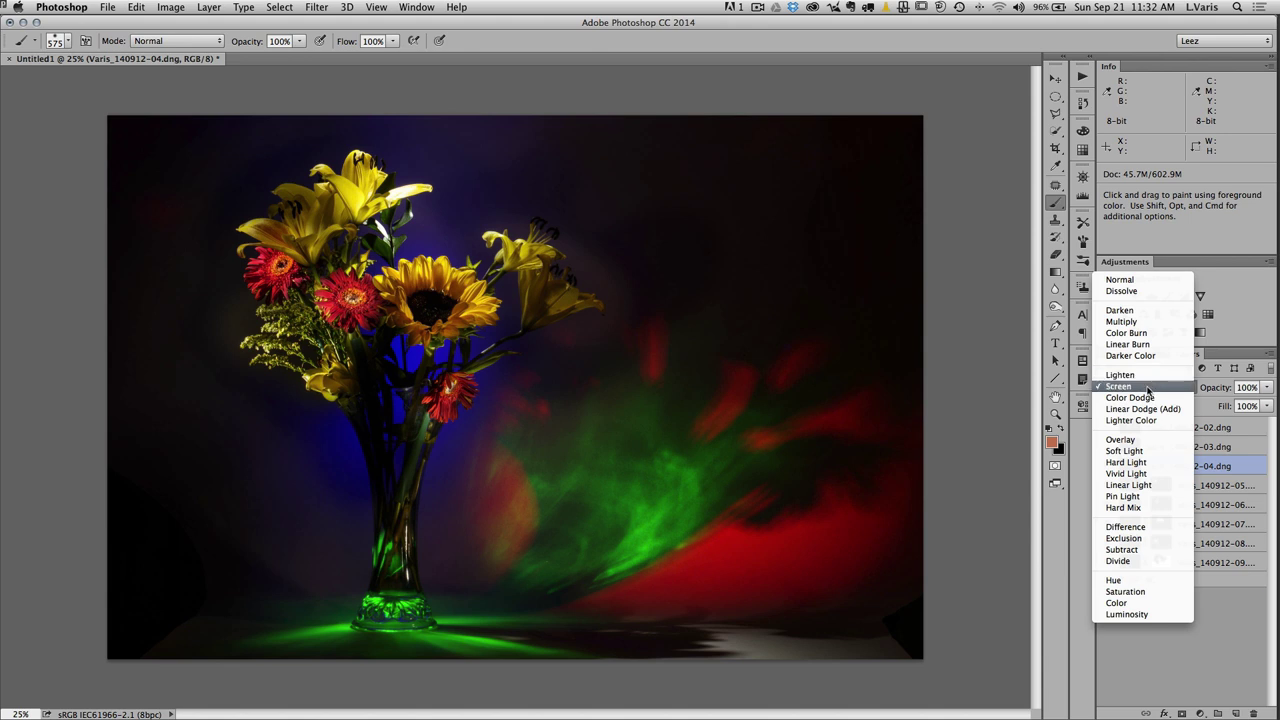
left_click(1150, 376)
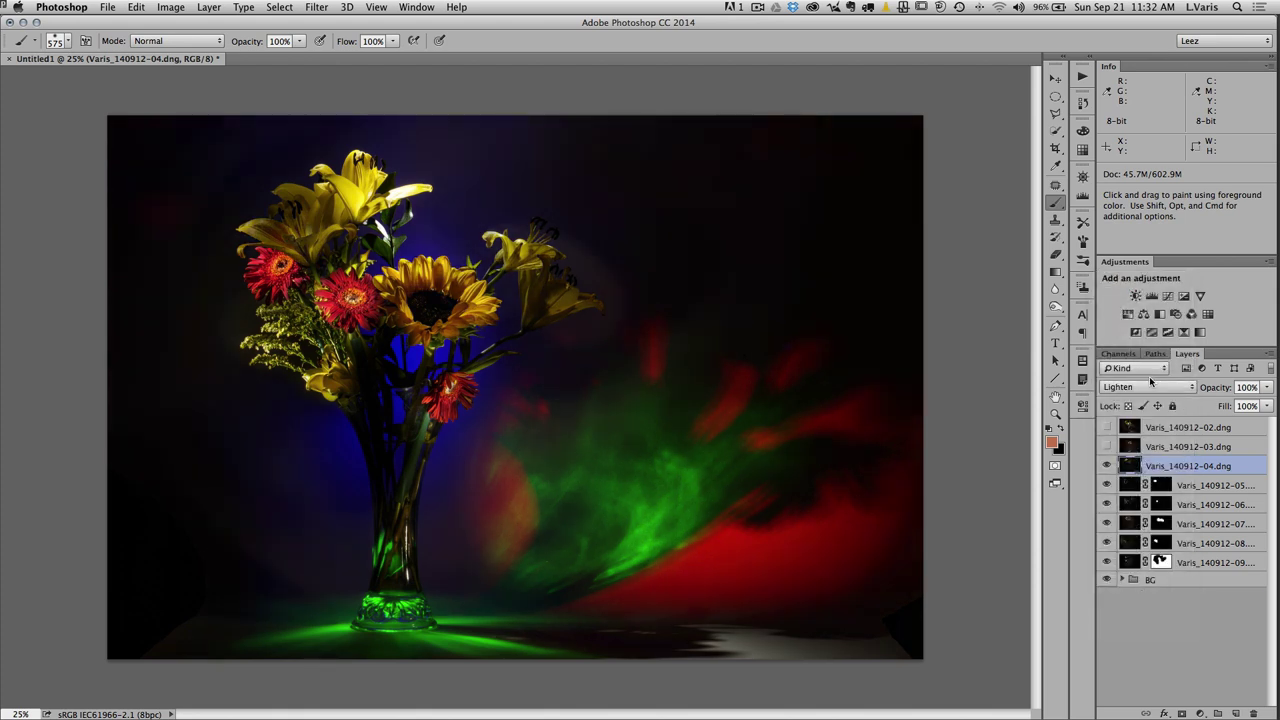
left_click(1181, 713, "alt")
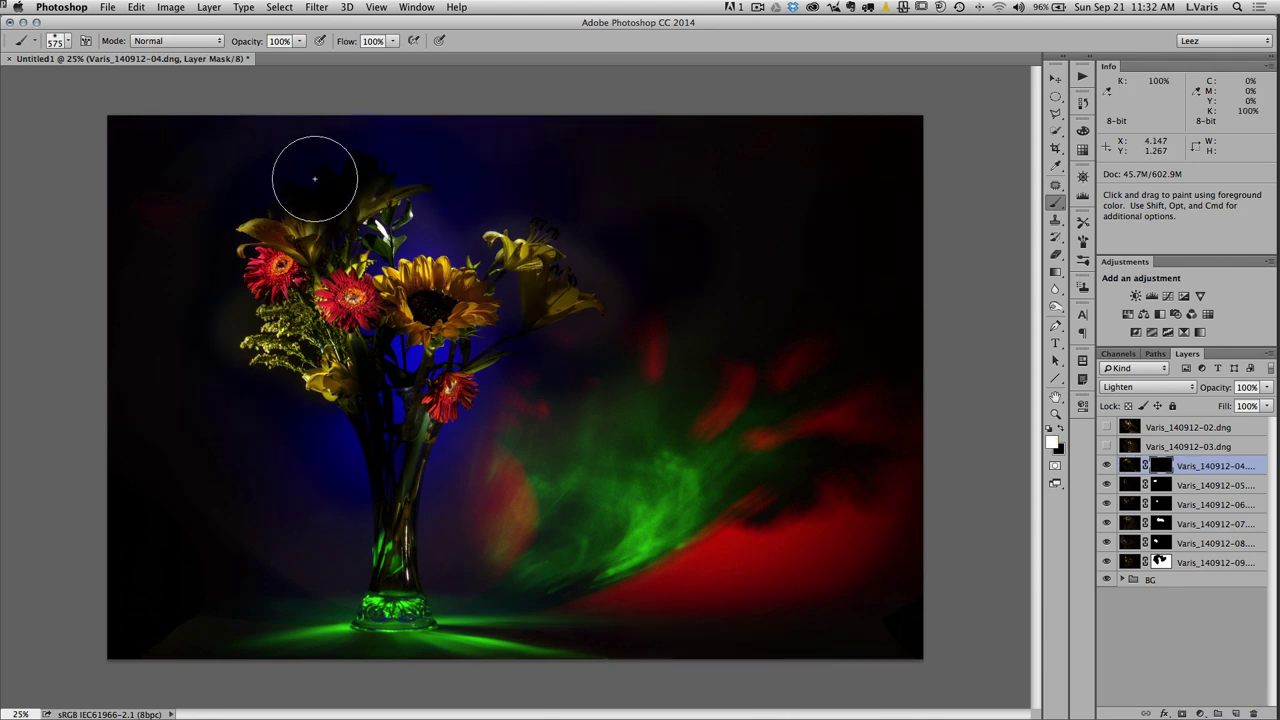
mouse_move(314, 178)
left_mouse_down()
mouse_move(265, 172)
mouse_move(277, 158)
mouse_move(422, 158)
mouse_move(280, 220)
left_mouse_up()
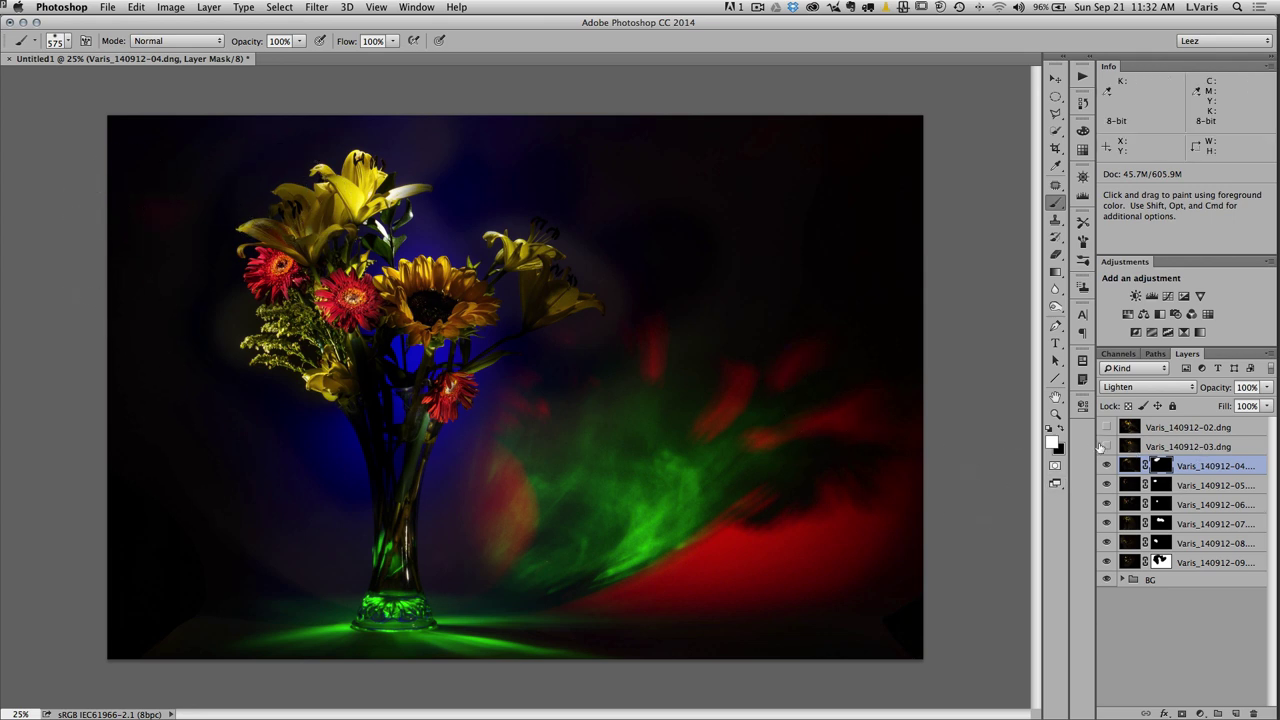
- Show the Varis_140912-03 layer in Lighten blend mode and reveal only its right-hand lilies by painting white on a black mask
left_click(1106, 446)
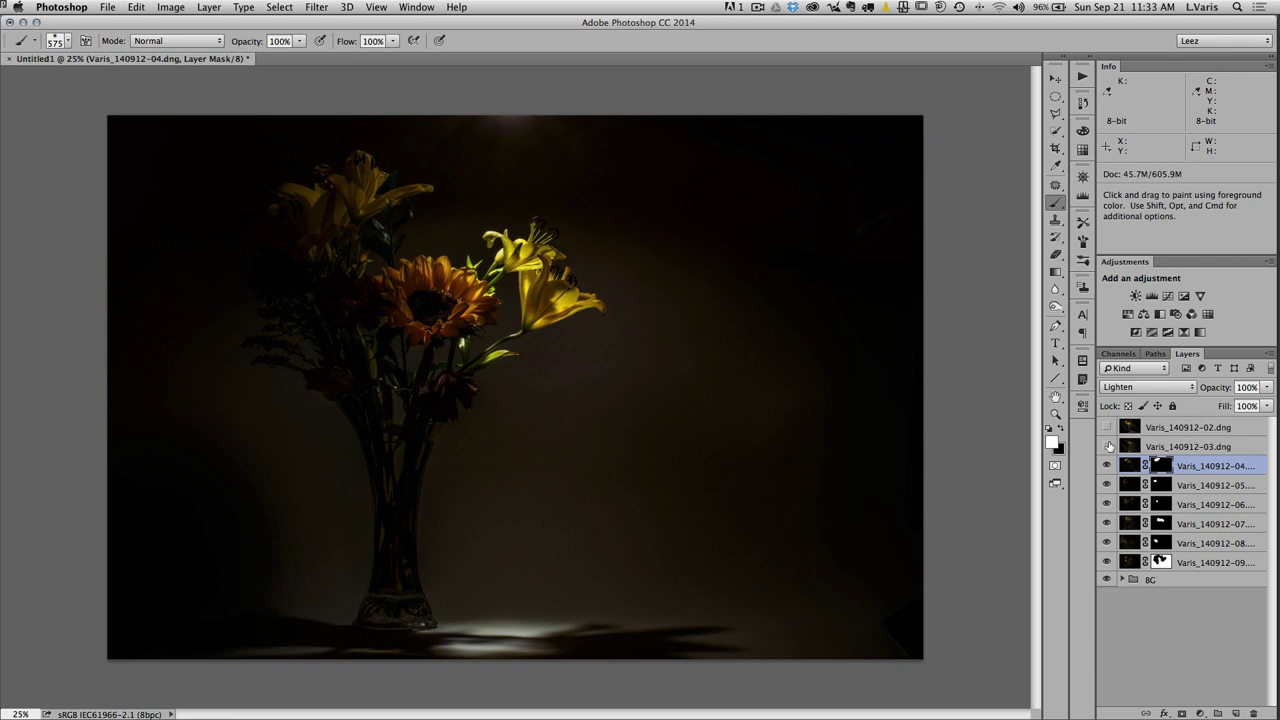
left_click(1107, 446)
left_click(1107, 446)
left_click(1132, 446)
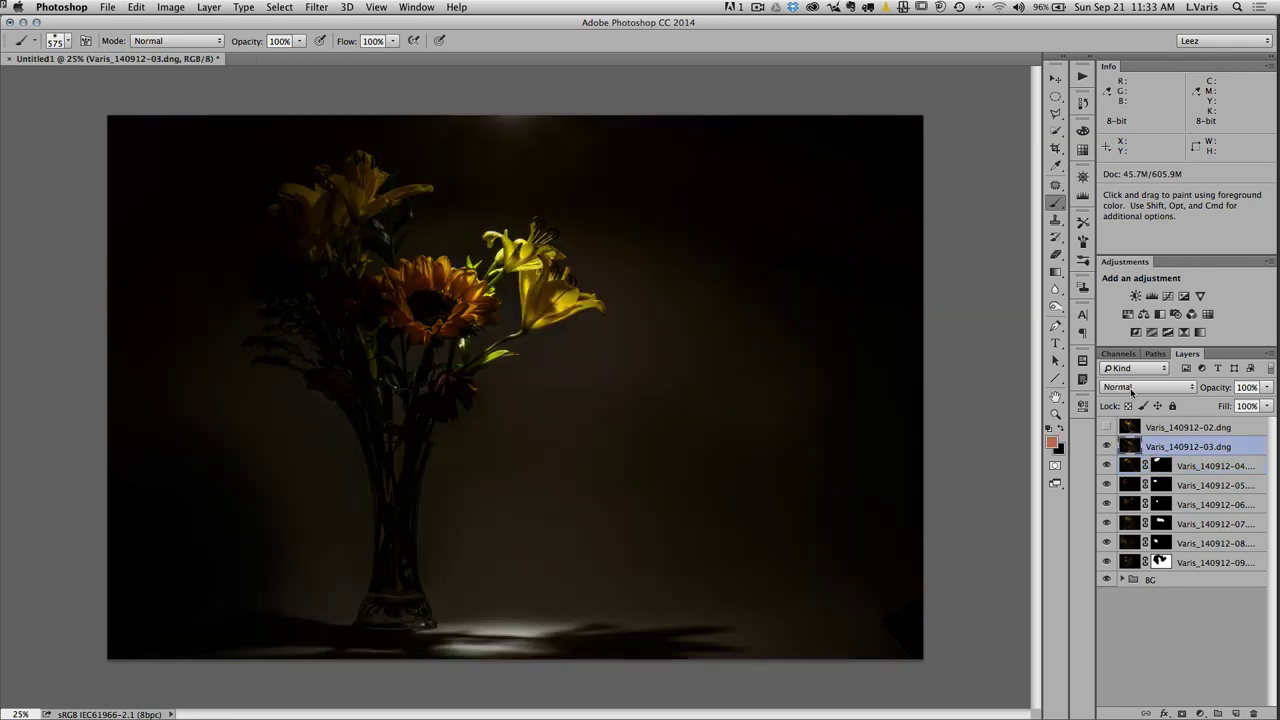
left_click(1131, 388)
left_click(1128, 490)
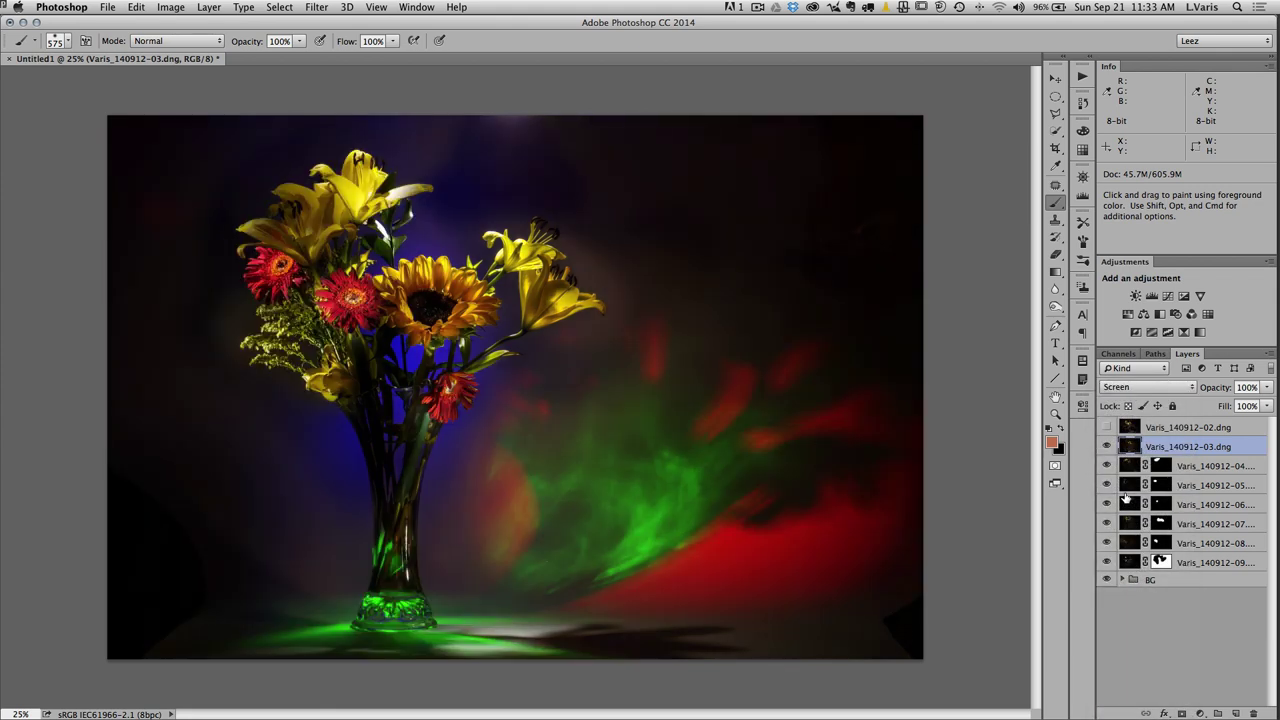
left_click(1146, 389)
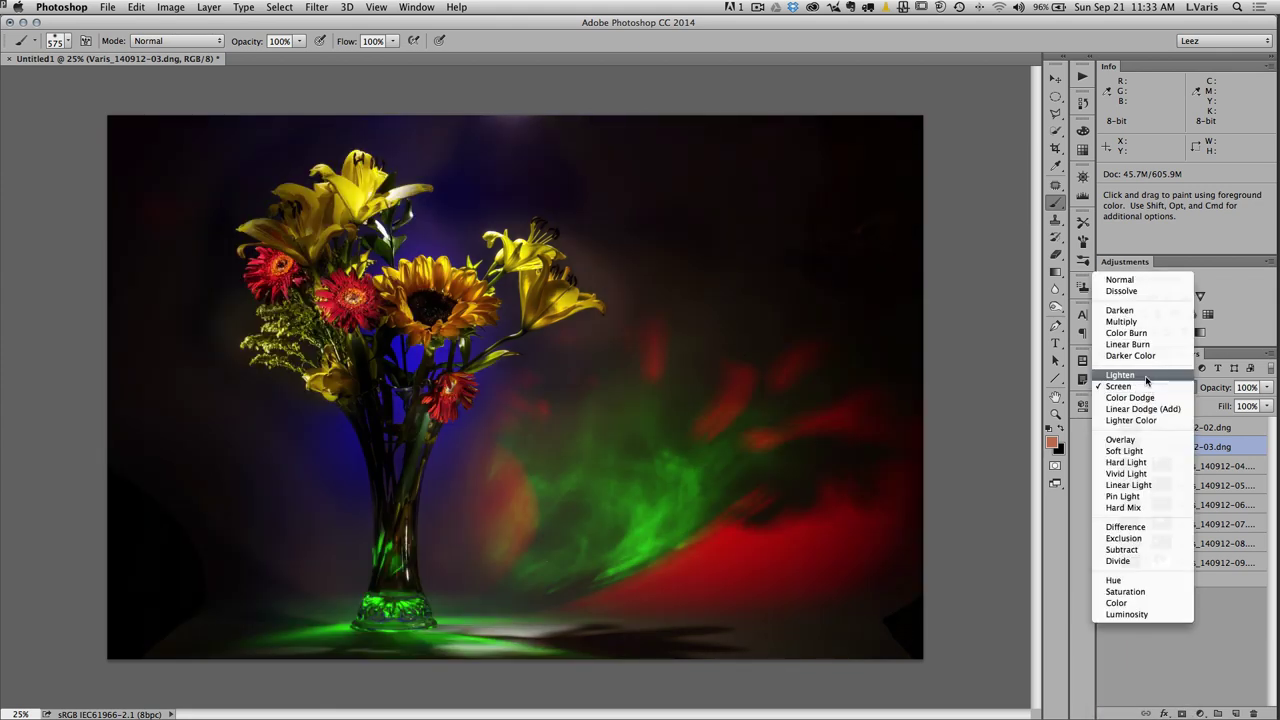
left_click(1146, 383)
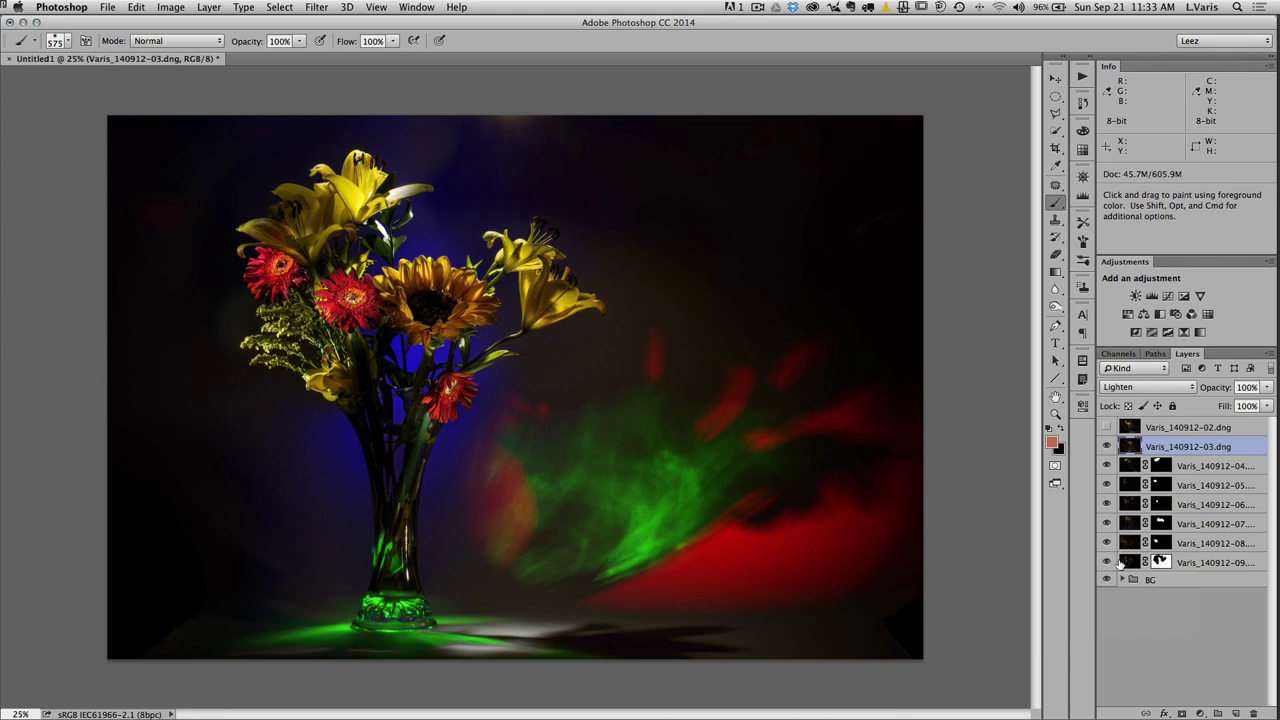
left_click(1181, 713, "alt")
mouse_move(581, 237)
left_mouse_down()
mouse_move(544, 296)
mouse_move(495, 270)
mouse_move(570, 296)
mouse_move(515, 276)
mouse_move(585, 317)
left_mouse_up()
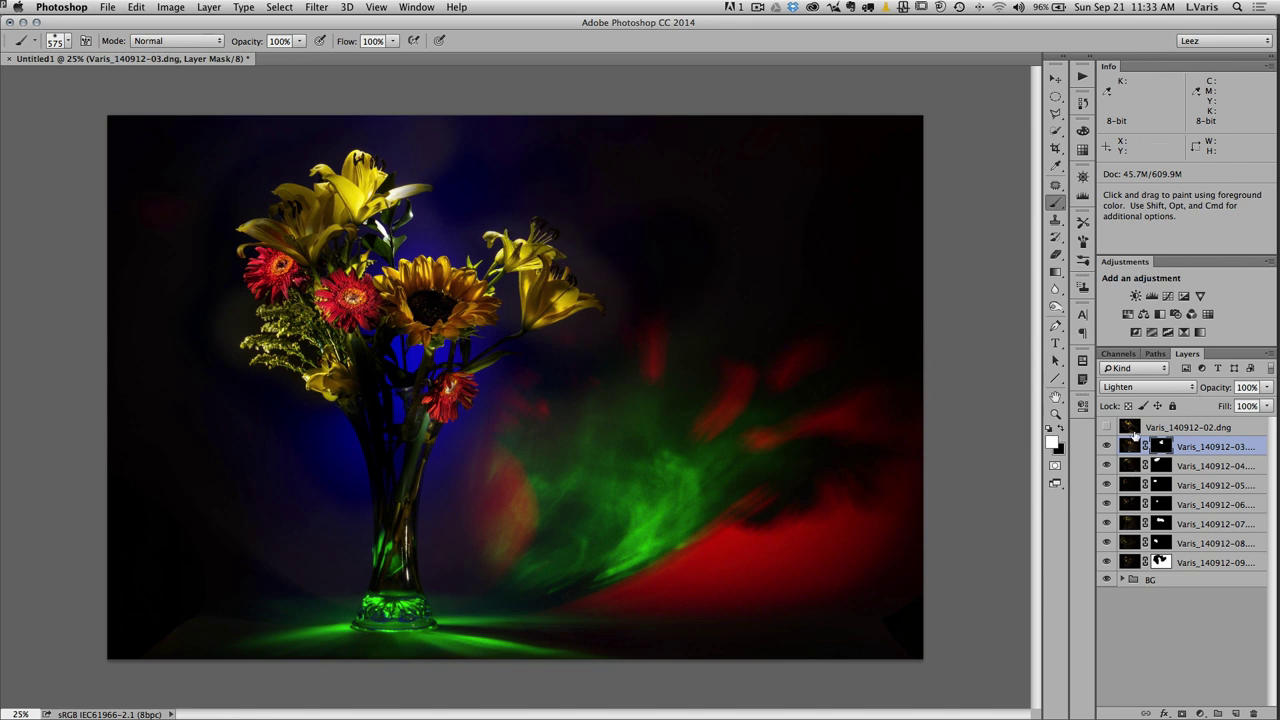
- Show the Varis_140912-02 layer, set its blend mode to Lighten and add a black mask to it
left_click(1107, 427)
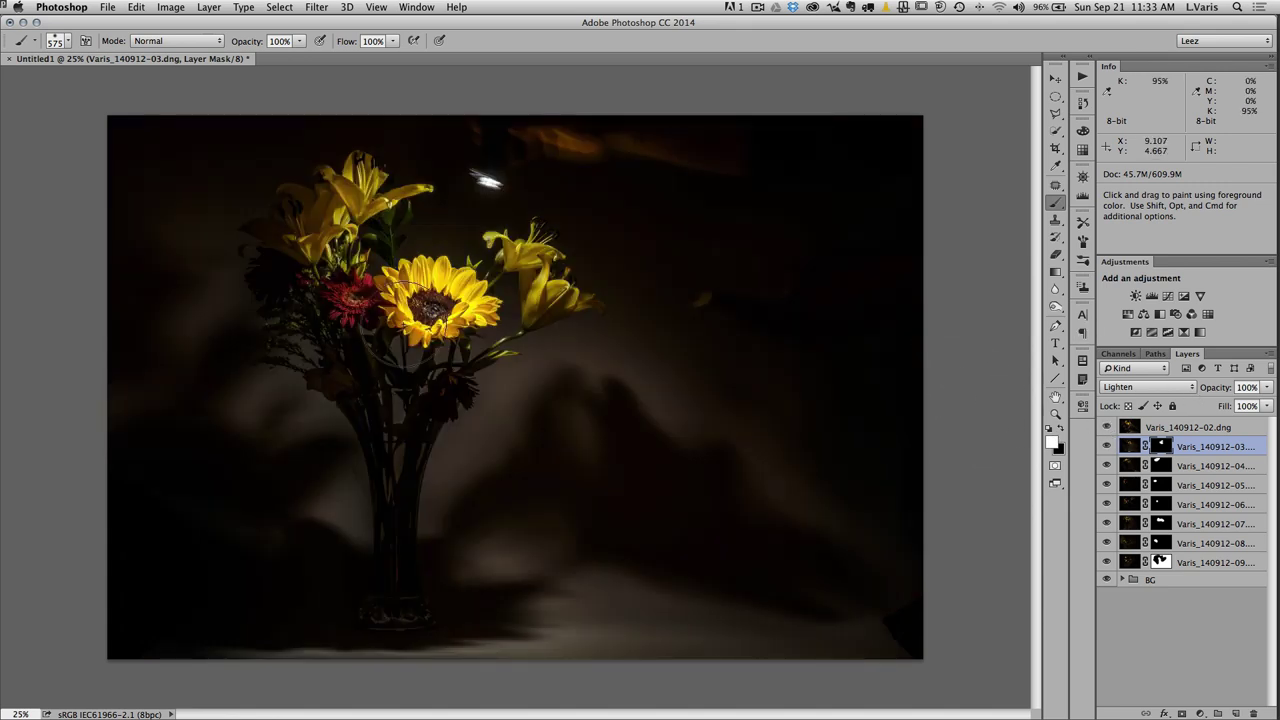
left_click_drag(422, 301, 452, 318)
left_click(1148, 388)
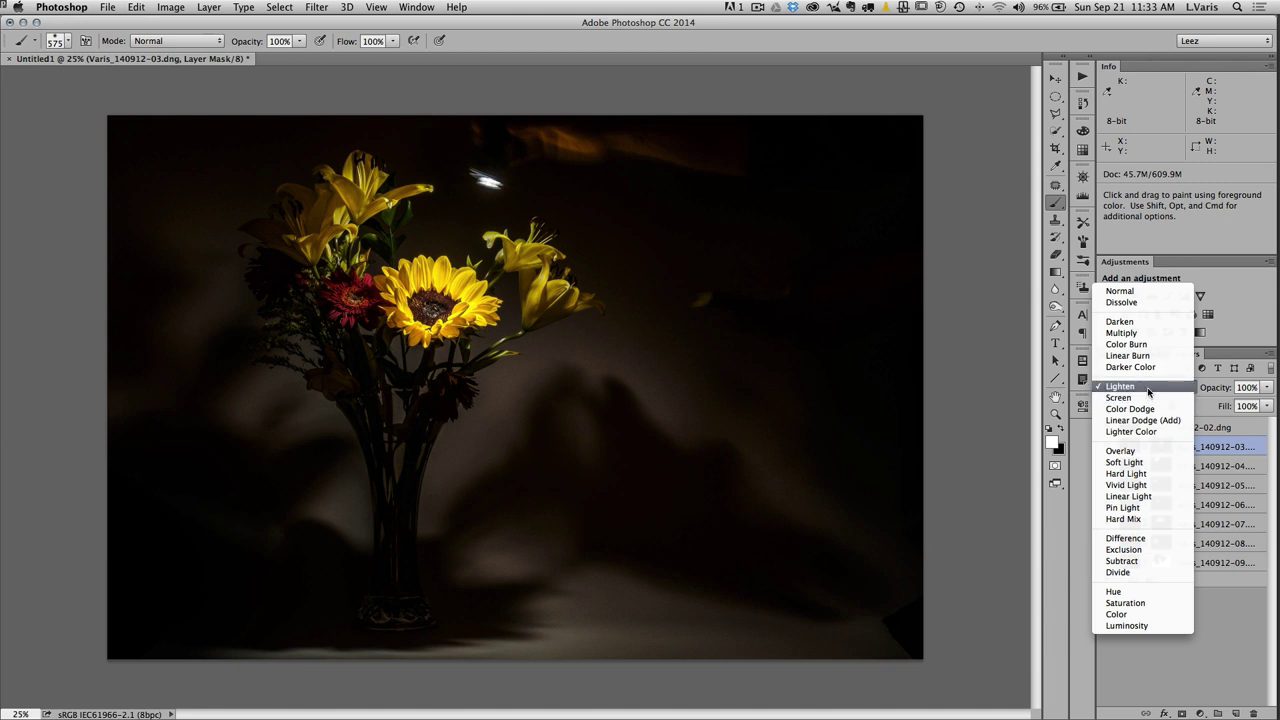
left_click(1250, 435)
left_click(1240, 430)
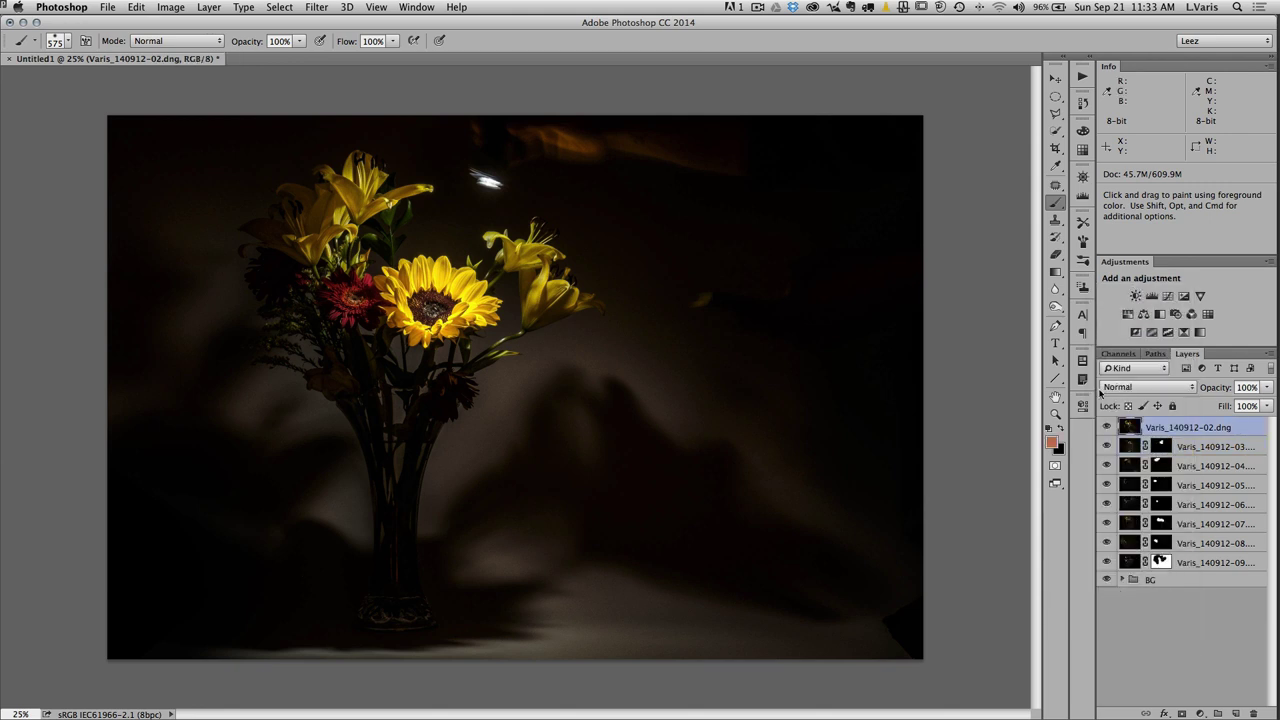
left_click(1110, 390)
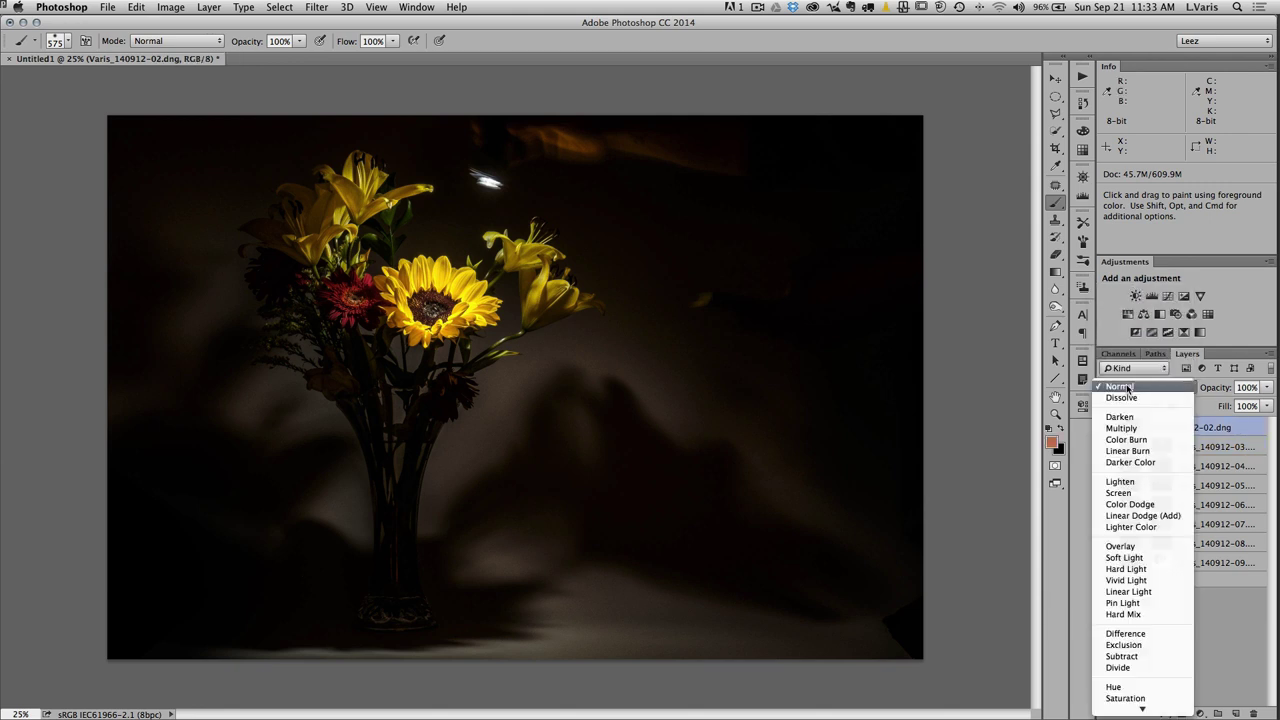
left_click(1118, 482)
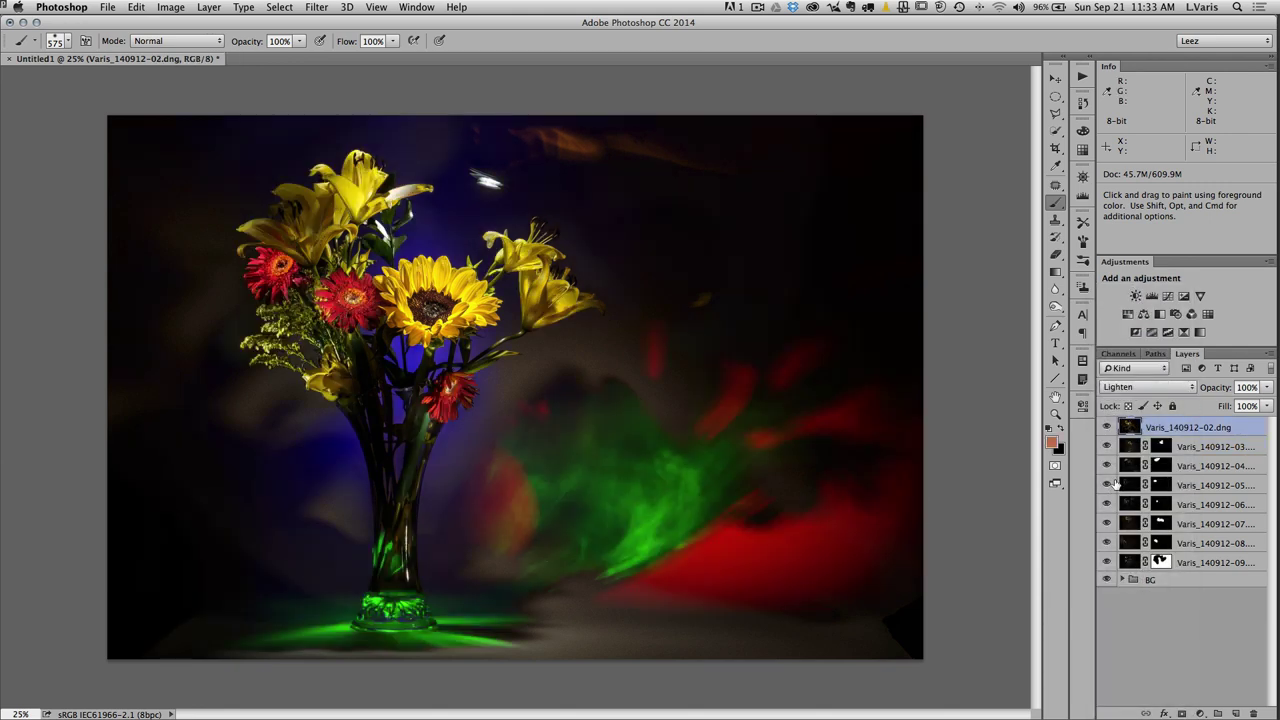
left_click(1181, 713, "alt")
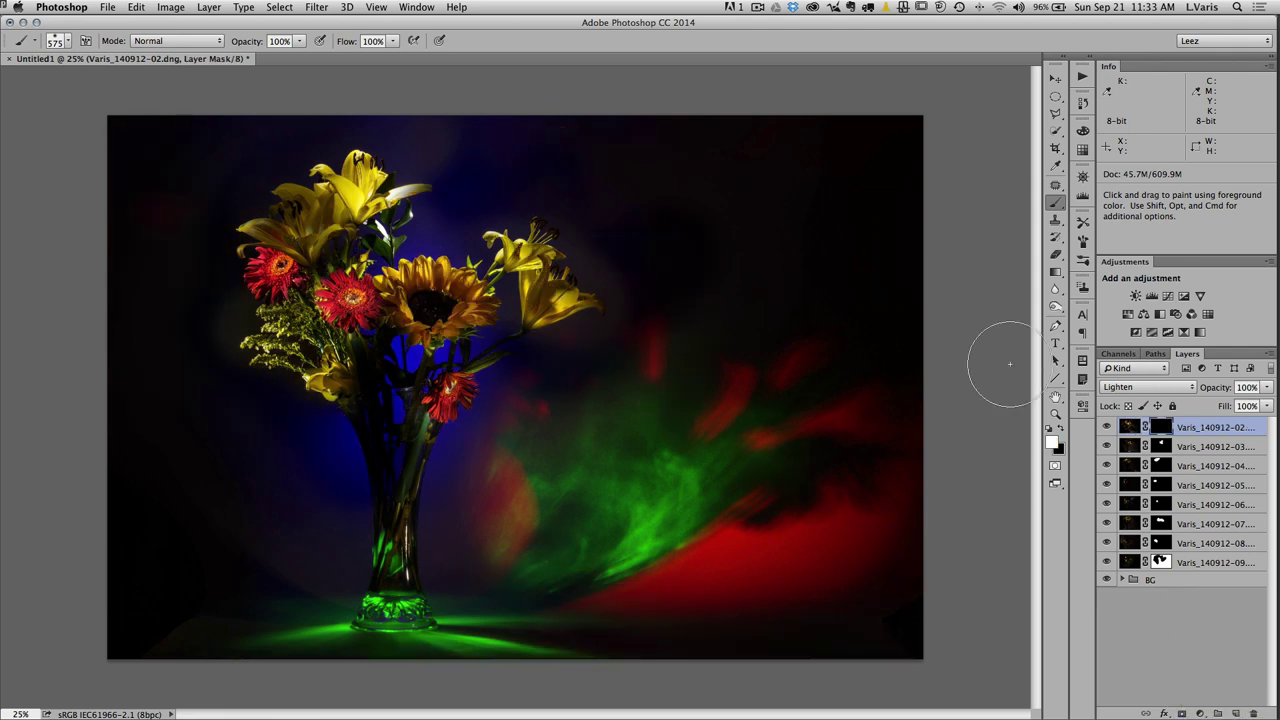
- Reveal the sunflower's dark centre from Varis_140912-02 by painting white on its mask with a 175-pixel brush
key("super+space")
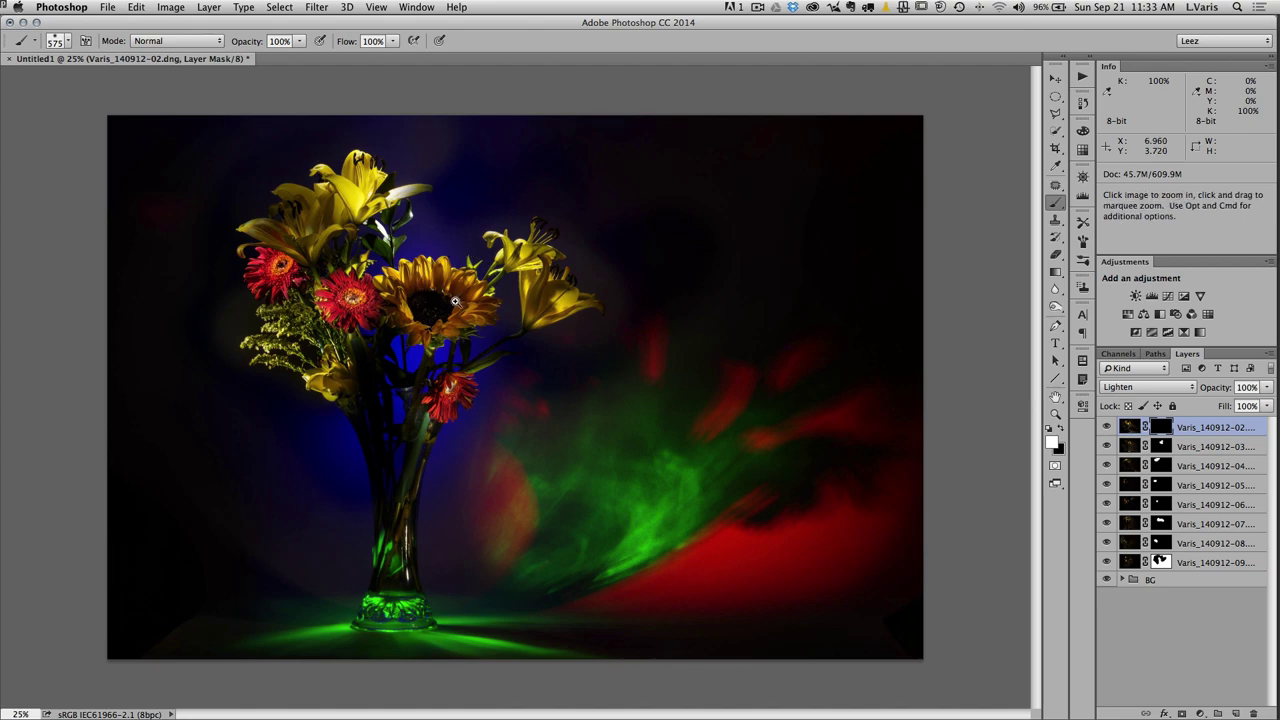
left_click_drag(452, 305, 509, 311)
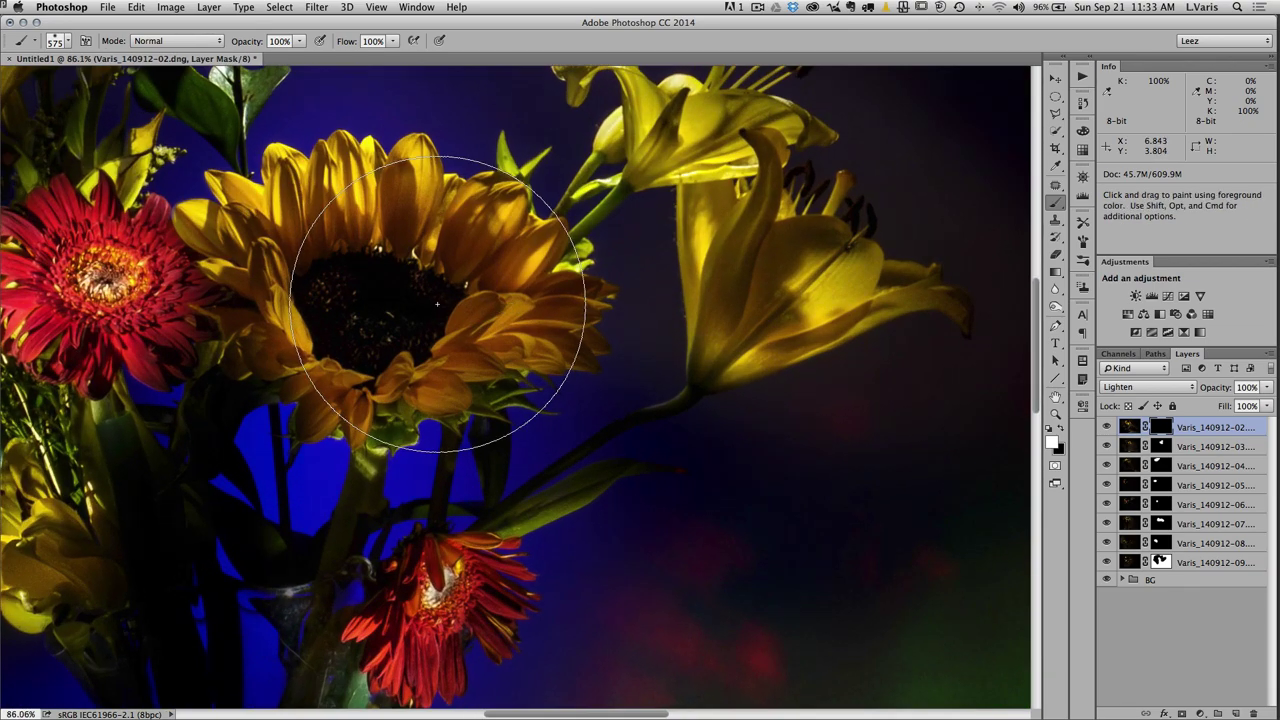
key("bracketleft")
key("bracketleft")
key("bracketleft")
key("bracketleft")
key("bracketleft")
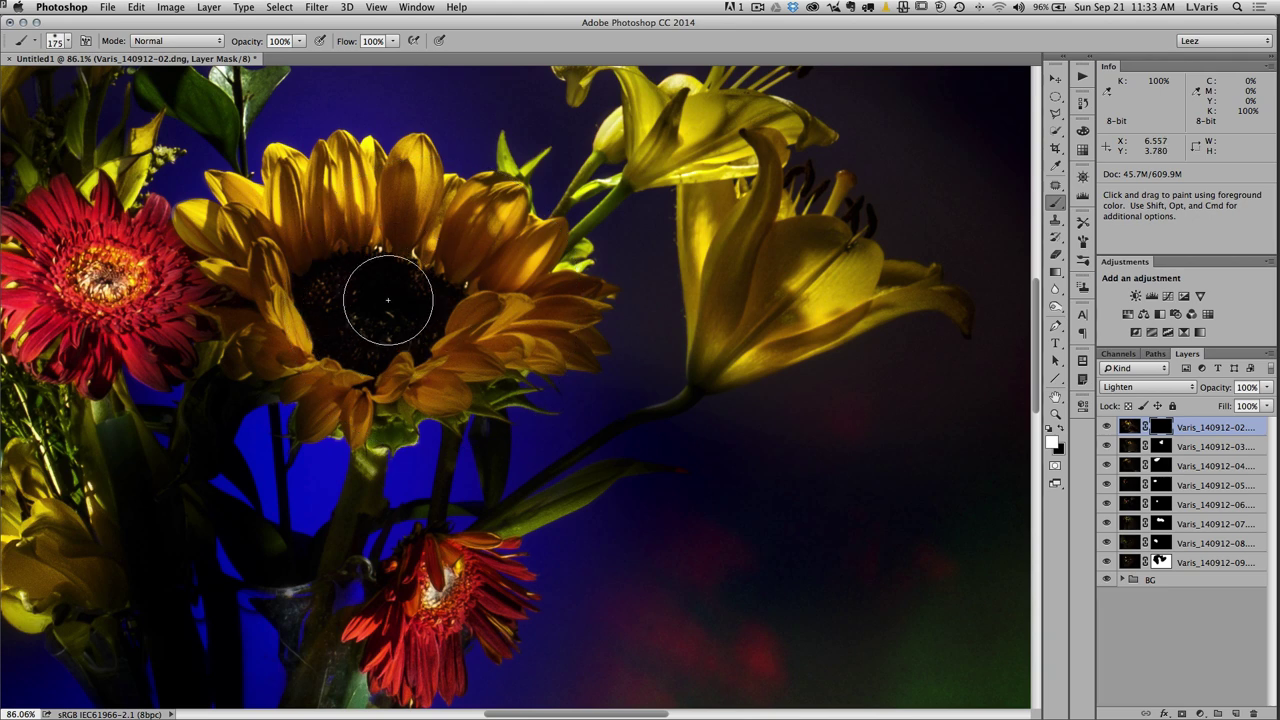
mouse_move(386, 294)
left_mouse_down()
mouse_move(366, 287)
mouse_move(337, 308)
mouse_move(395, 325)
mouse_move(430, 315)
mouse_move(366, 296)
mouse_move(345, 305)
left_mouse_up()
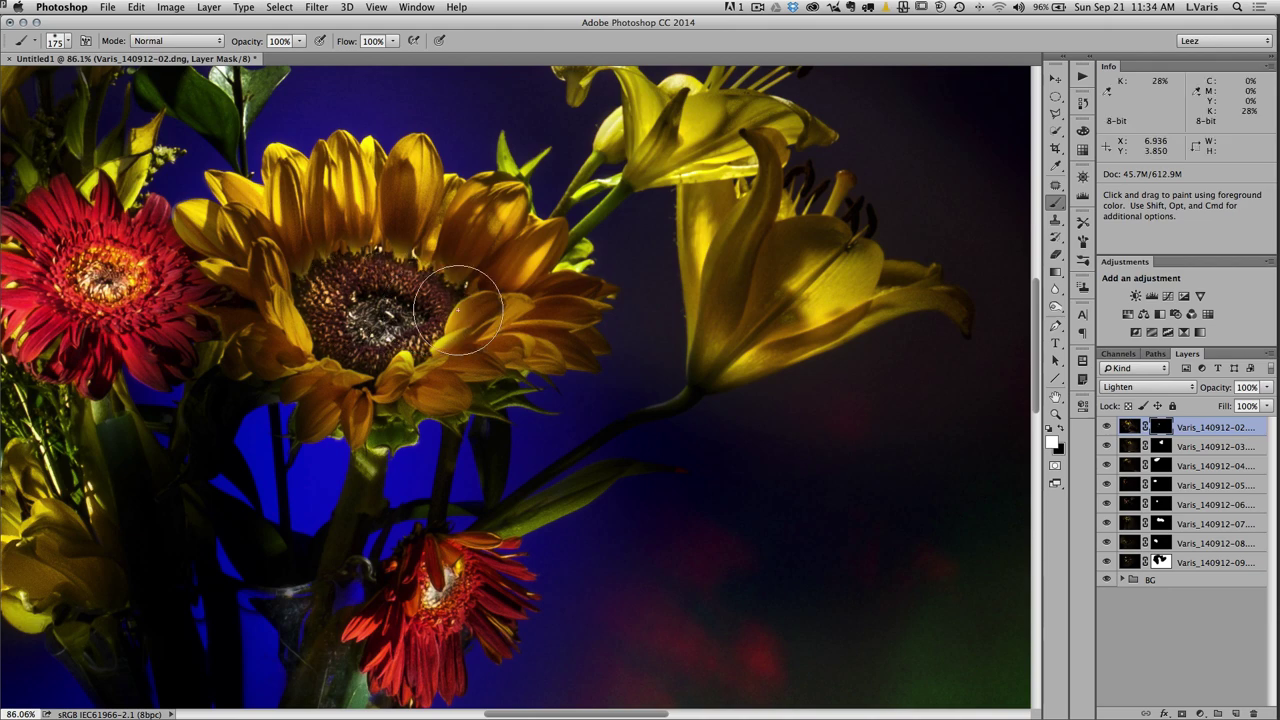
key("super+minus")
key("super+minus")
key("super+minus")
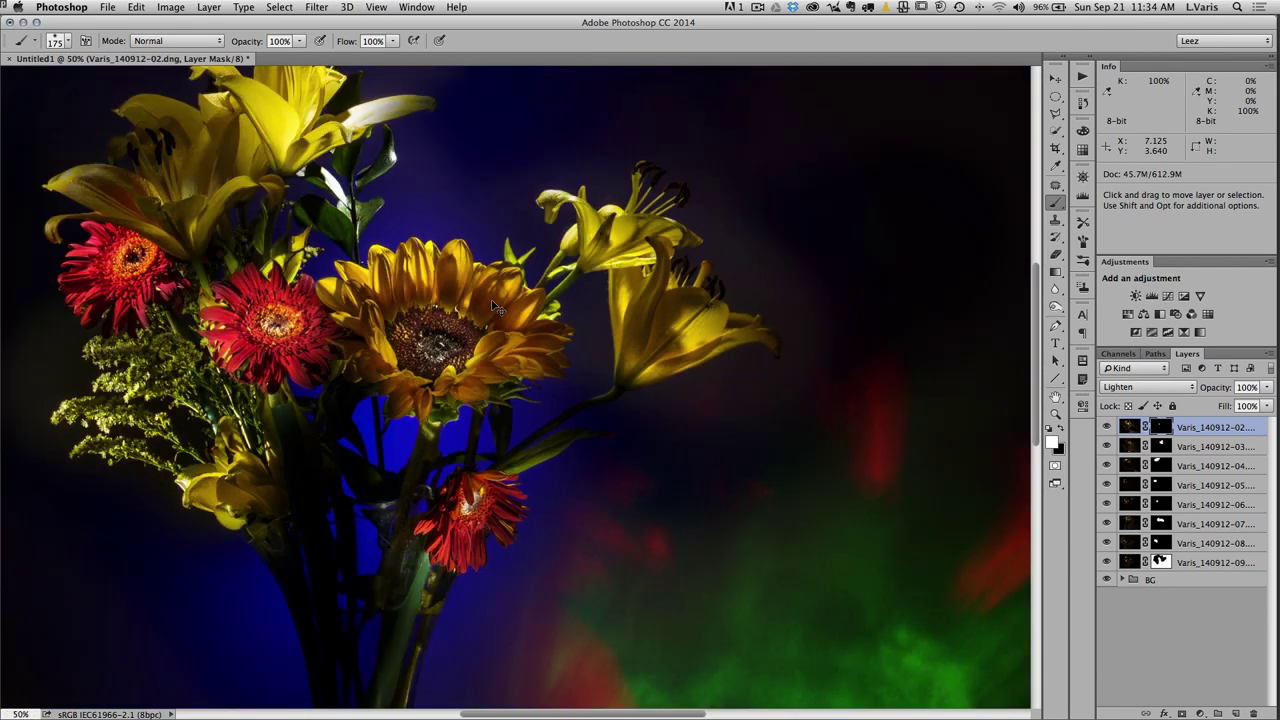
key("super+minus")
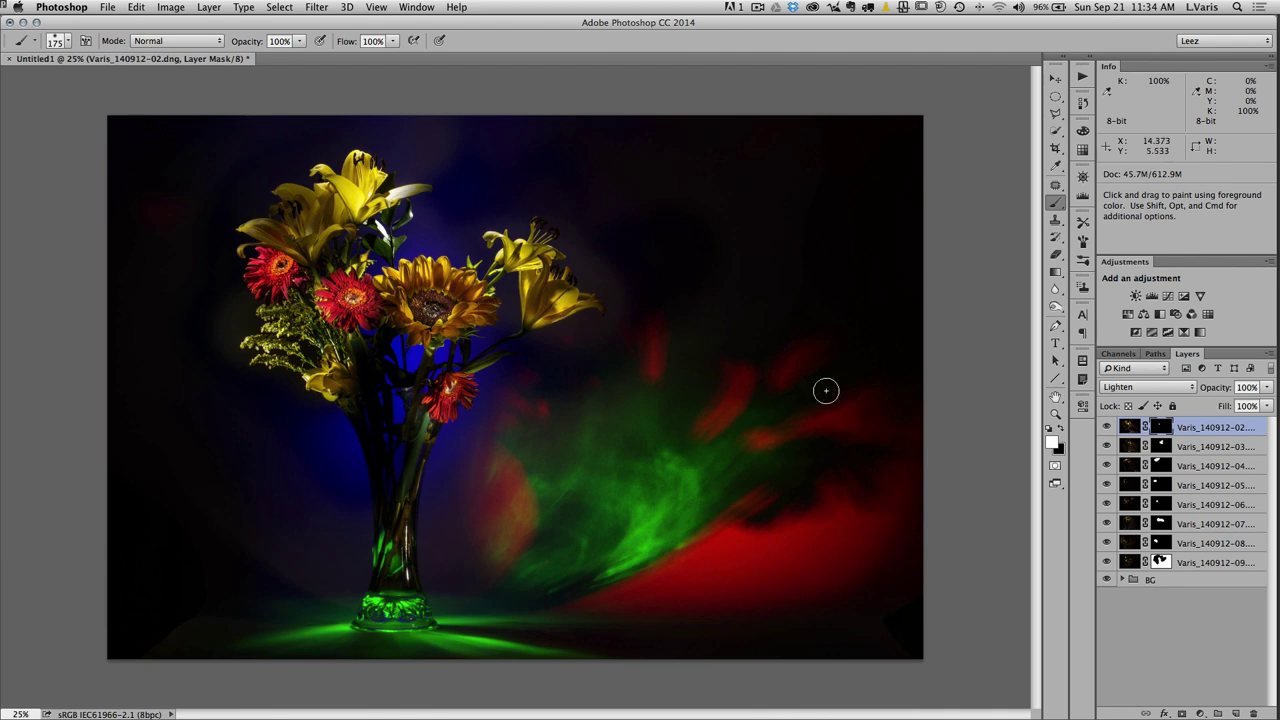
- Expand the BG group and compare the image with the green swirl layer, Varis_140912-12, repeatedly hidden and shown
left_click(1122, 580)
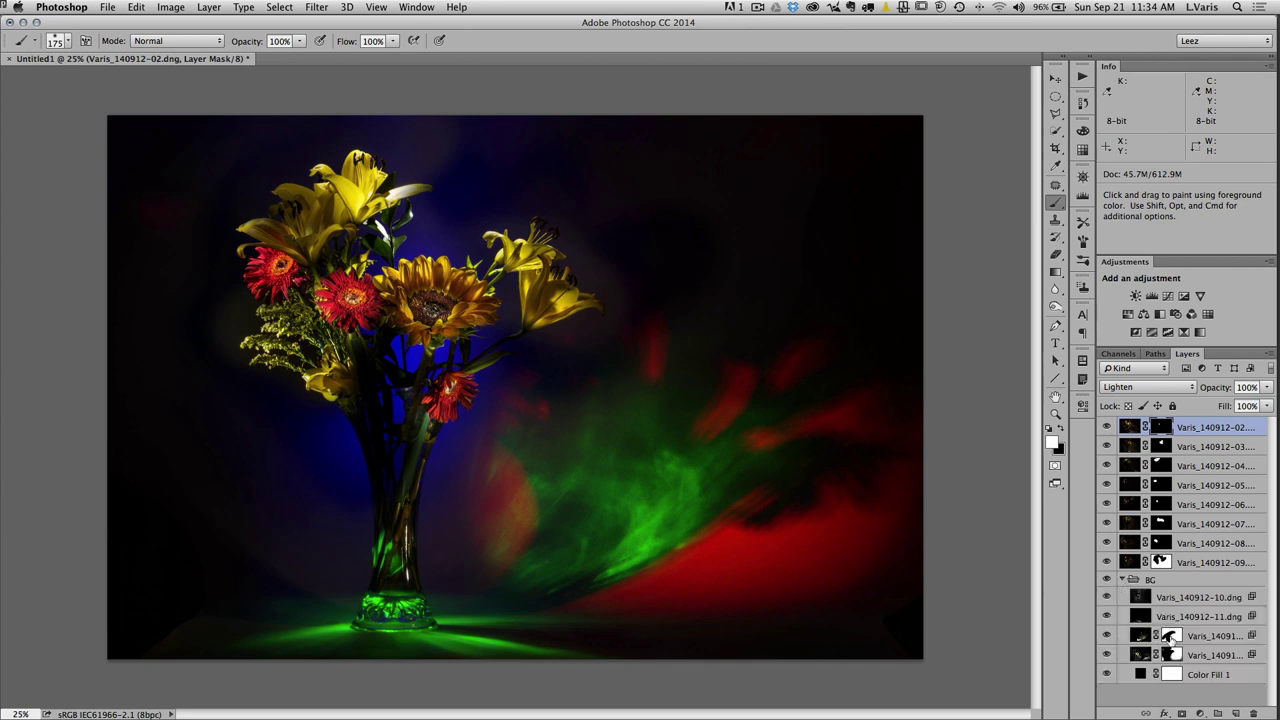
left_click(1106, 636)
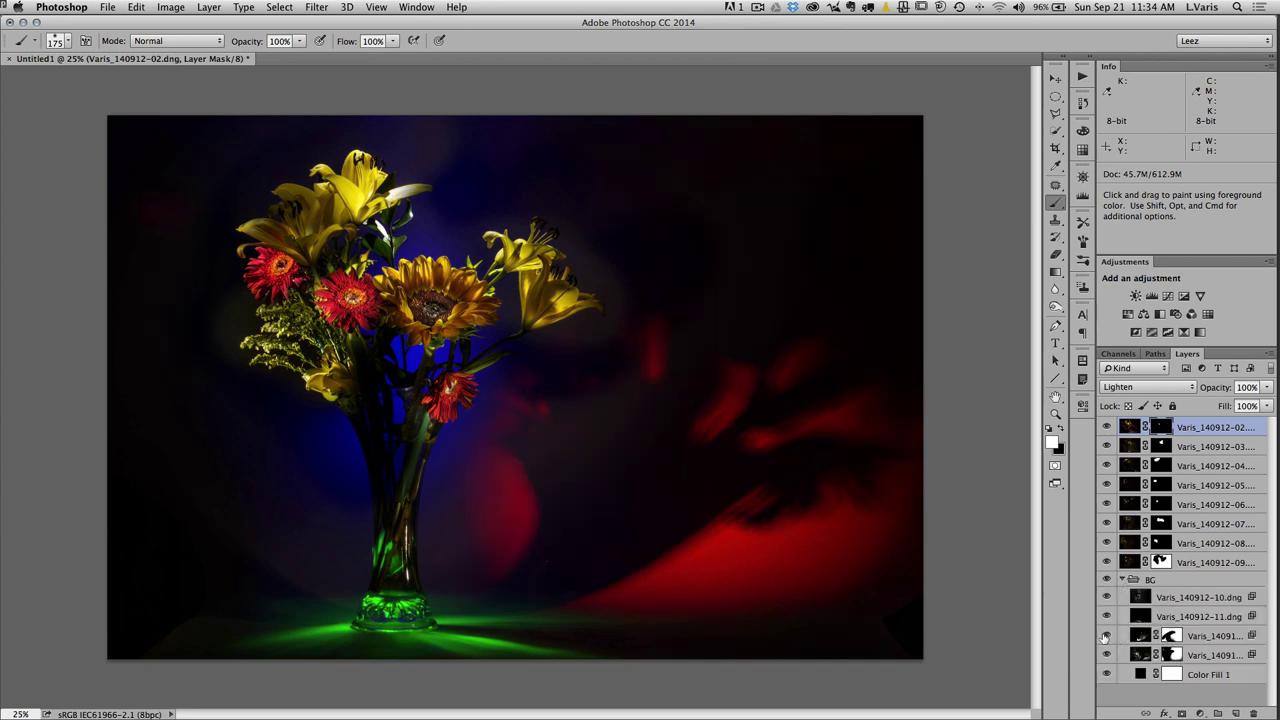
left_click(1106, 636)
left_click(1106, 636)
left_click(1106, 636)
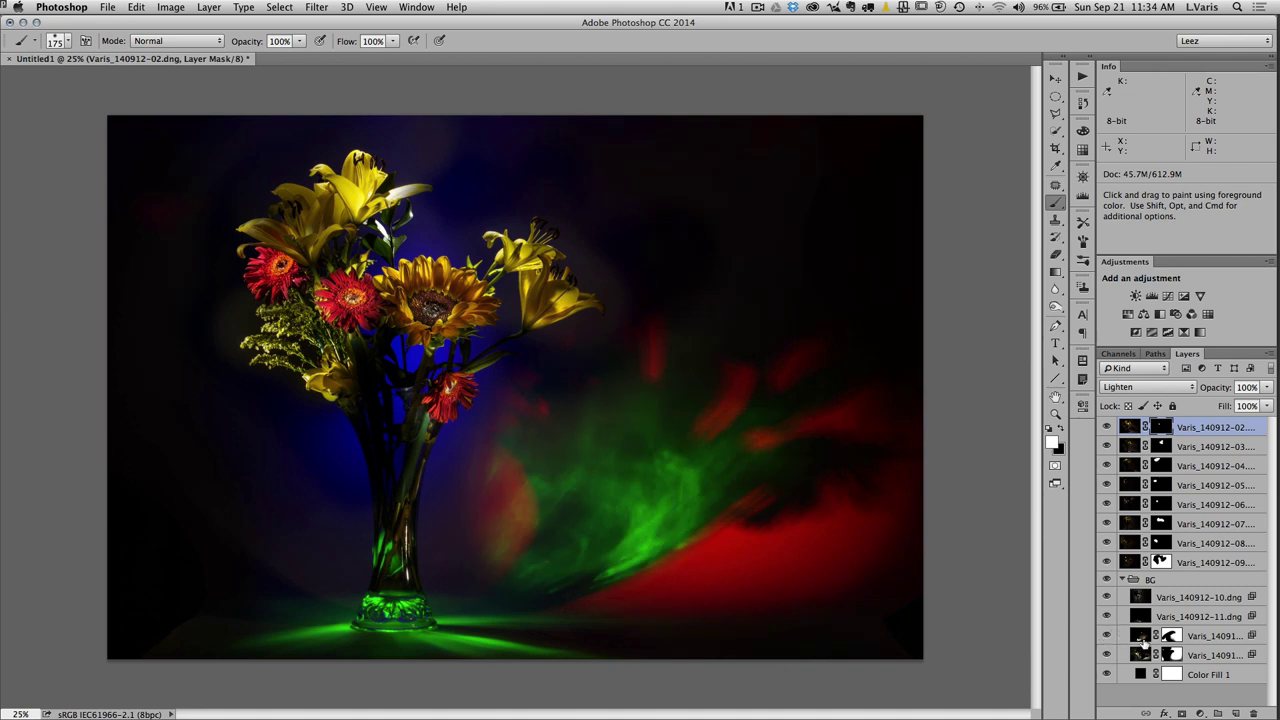
left_click(1106, 635)
left_click(1106, 635)
- Lower the Varis_140912-12 layer's opacity to 61% and add a Hue/Saturation adjustment layer directly above it
left_click(1138, 636)
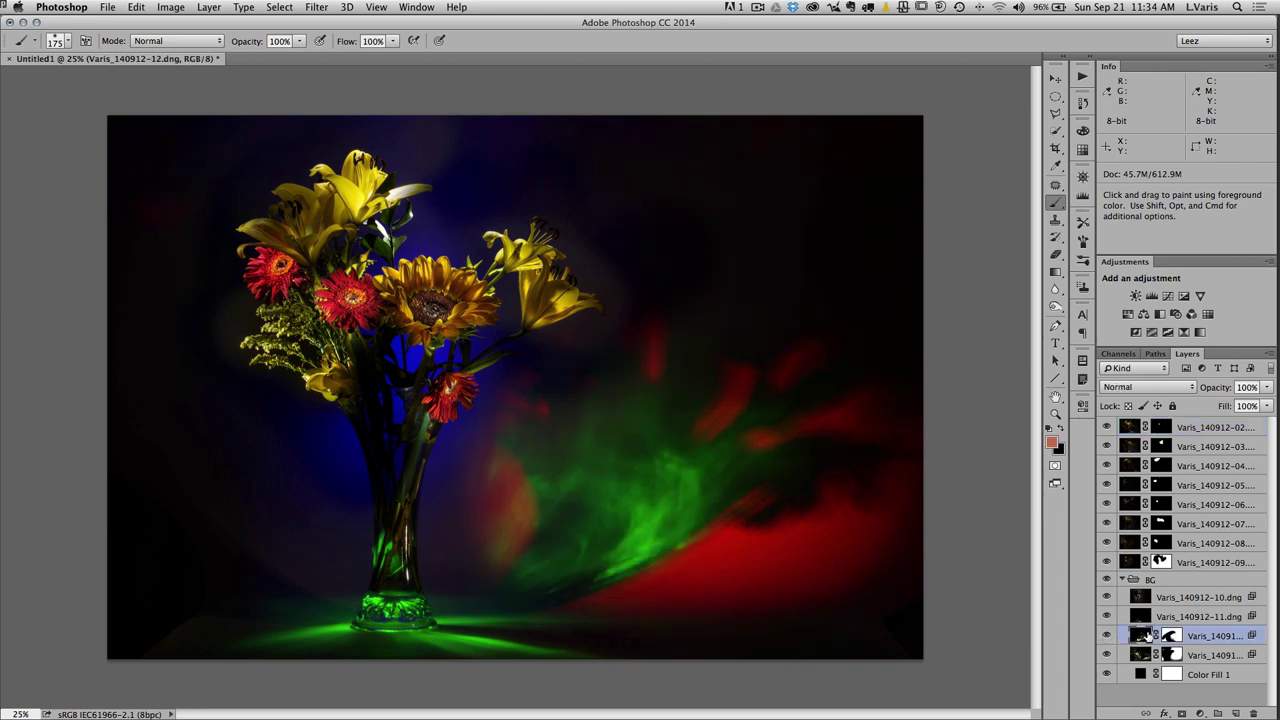
left_click(1268, 387)
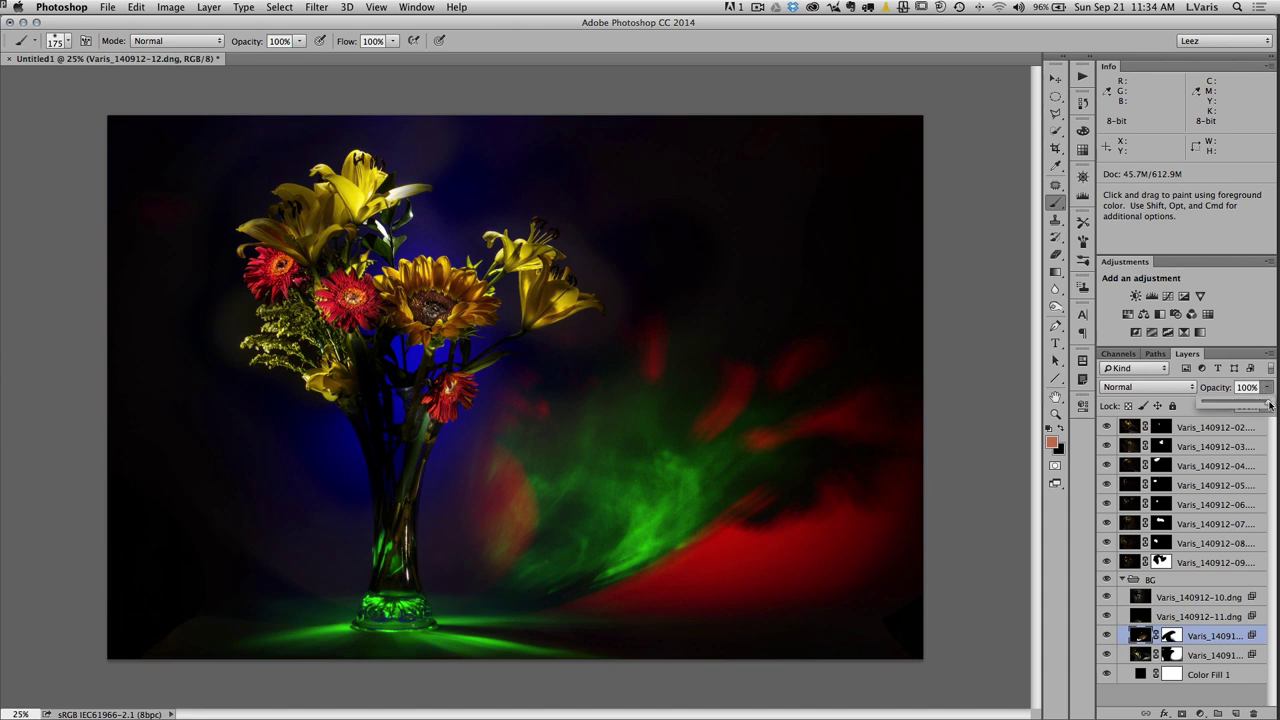
left_click_drag(1270, 404, 1243, 404)
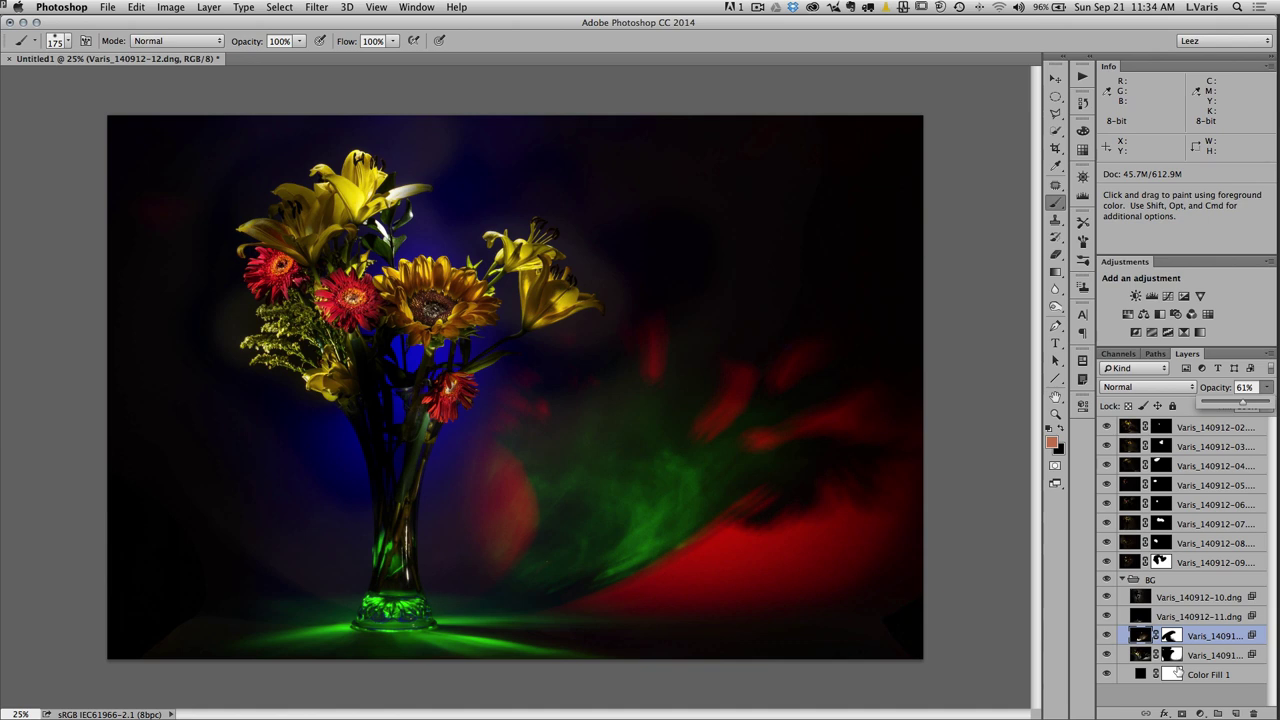
left_click(1128, 311)
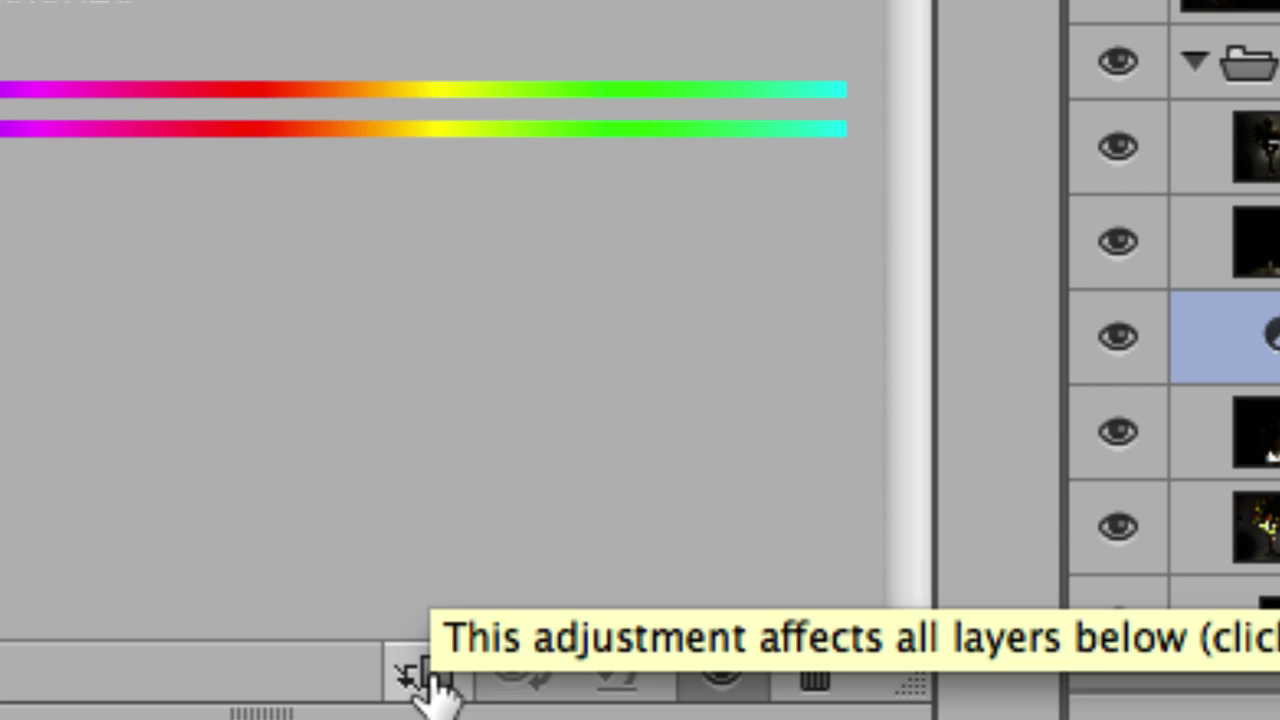
- Clip the Hue/Saturation adjustment to the green swirl layer and set its Hue to -23, Saturation to -74 and Lightness to -16
left_click(420, 678)
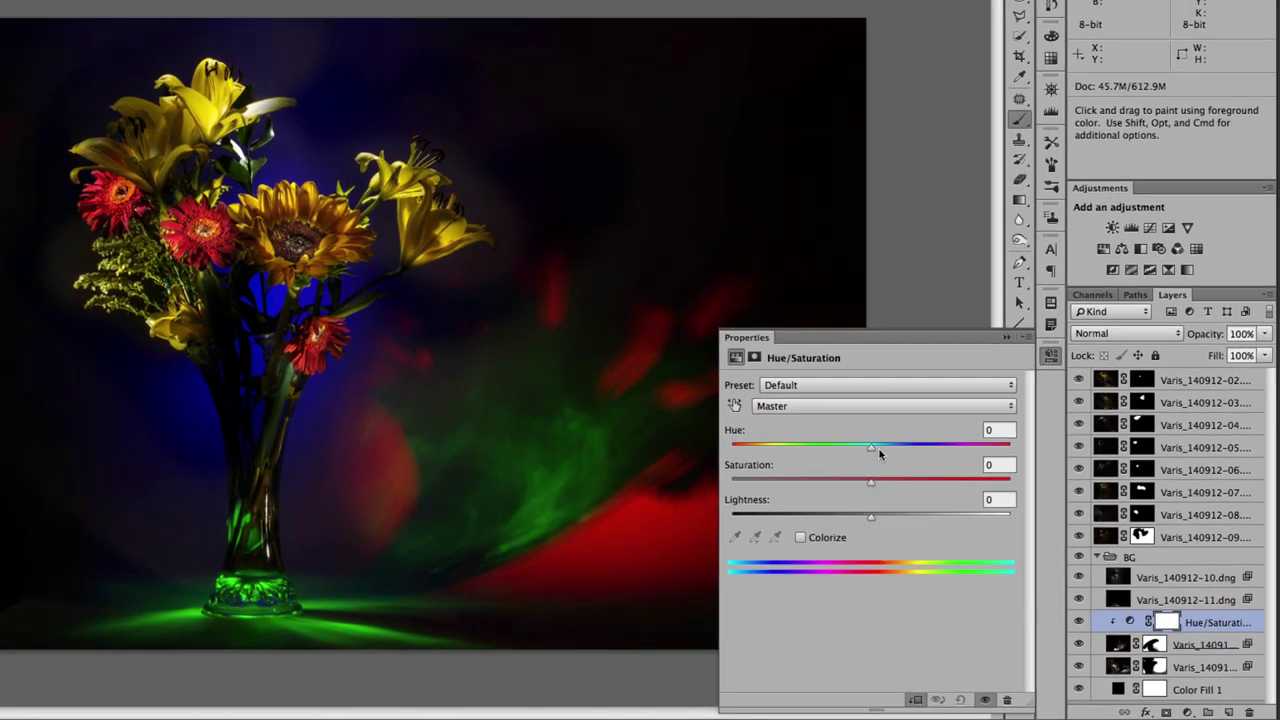
left_click_drag(870, 447, 843, 448)
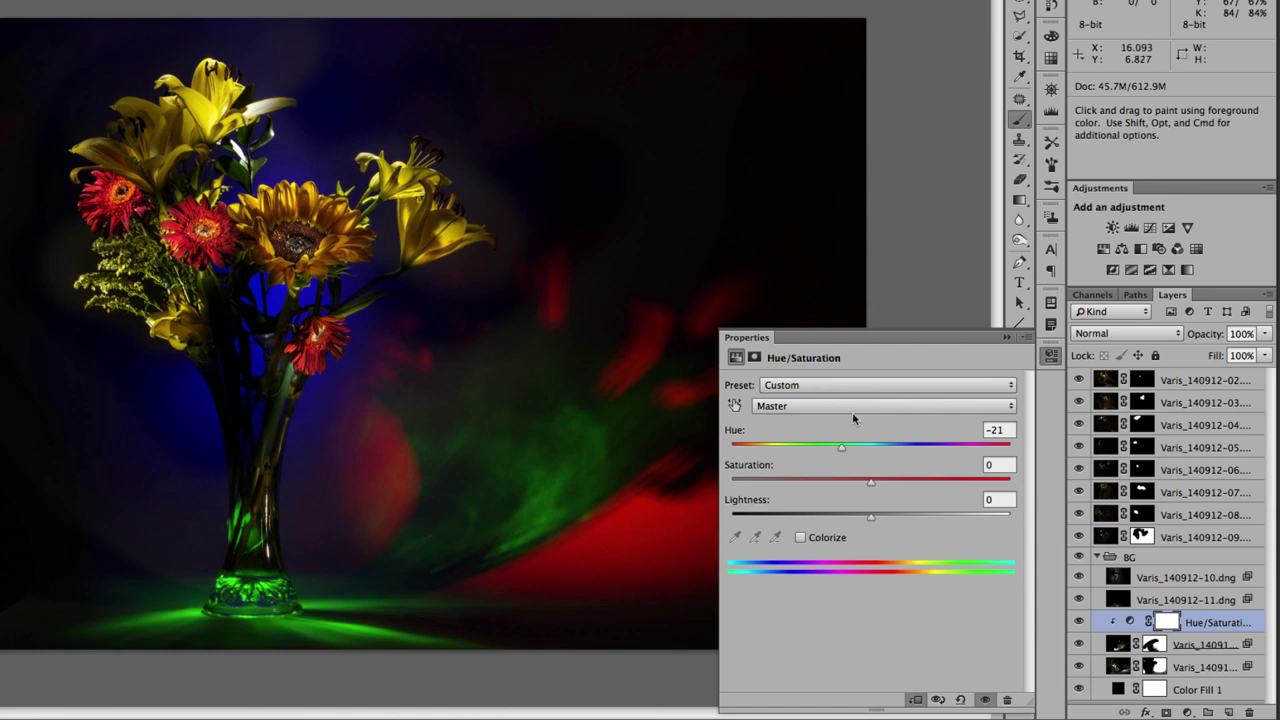
left_click_drag(842, 448, 776, 483)
left_click_drag(871, 448, 840, 450)
mouse_move(776, 483)
left_mouse_down()
mouse_move(745, 486)
mouse_move(766, 482)
left_mouse_up()
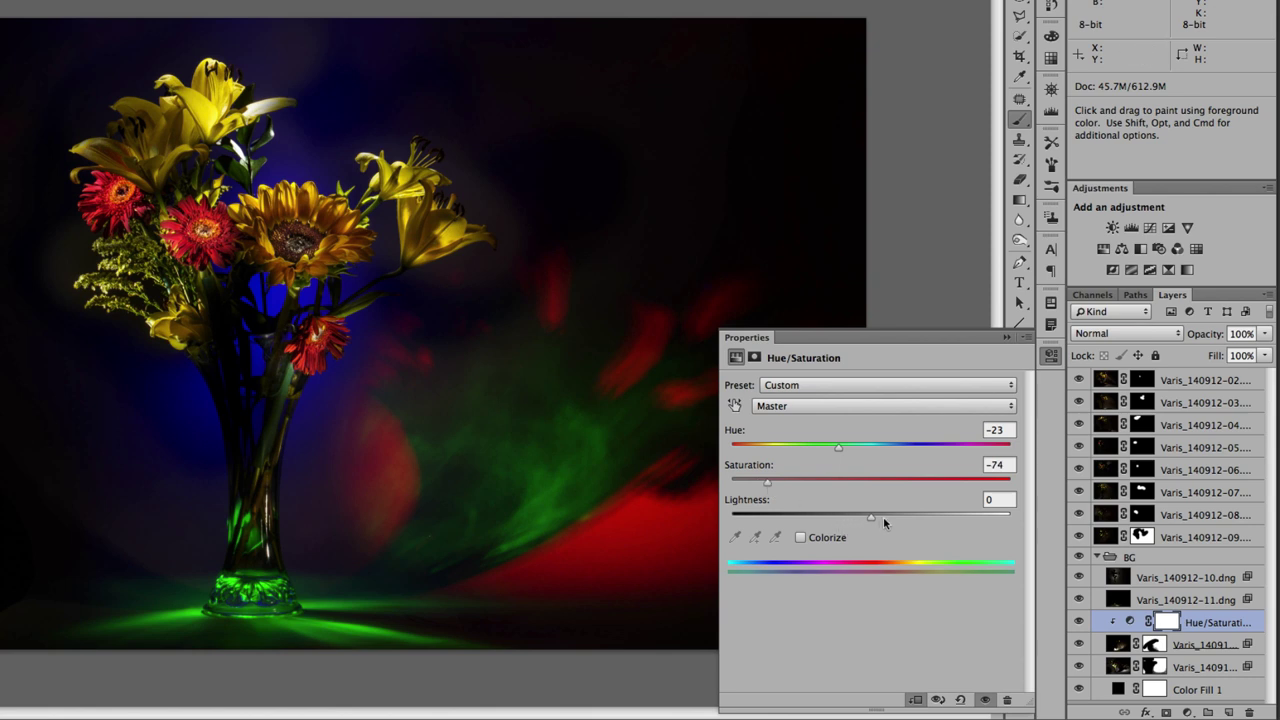
left_click_drag(869, 516, 850, 517)
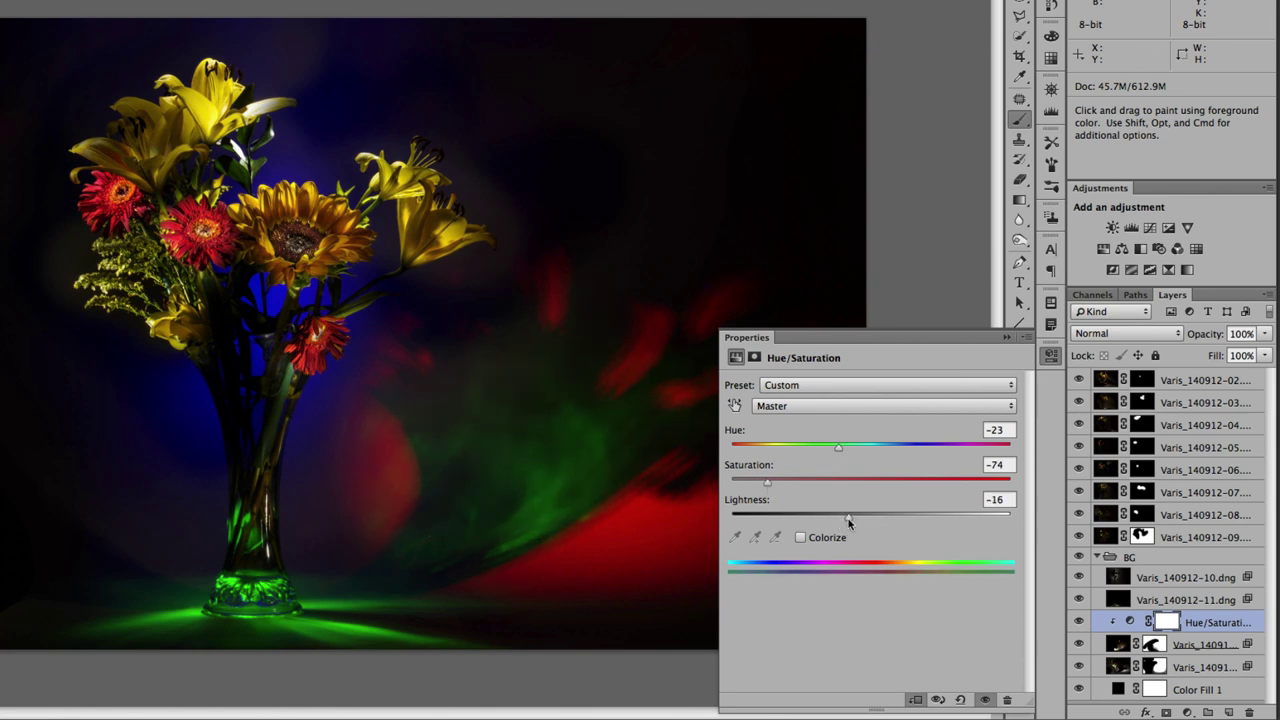
left_click(1051, 356)
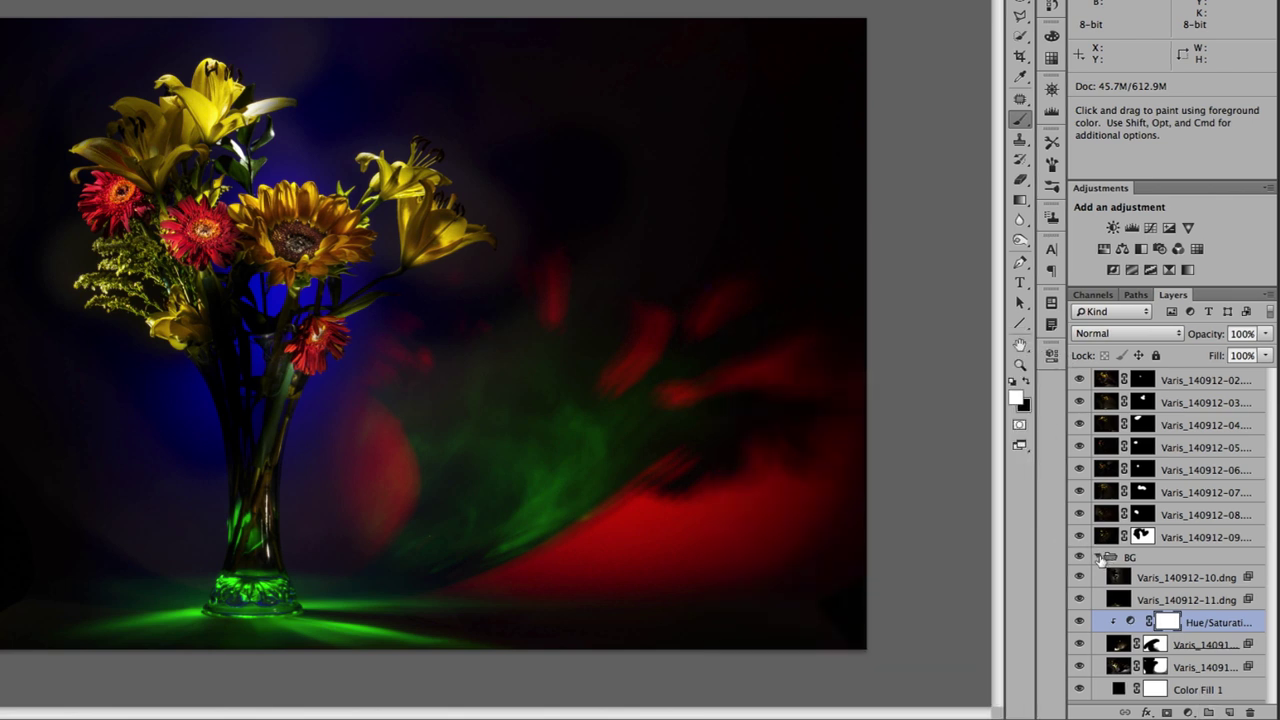
- Add a Hue/Saturation adjustment above Varis_140912-10 in the BG group, with Hue -42 and Saturation -51
left_click(1115, 580)
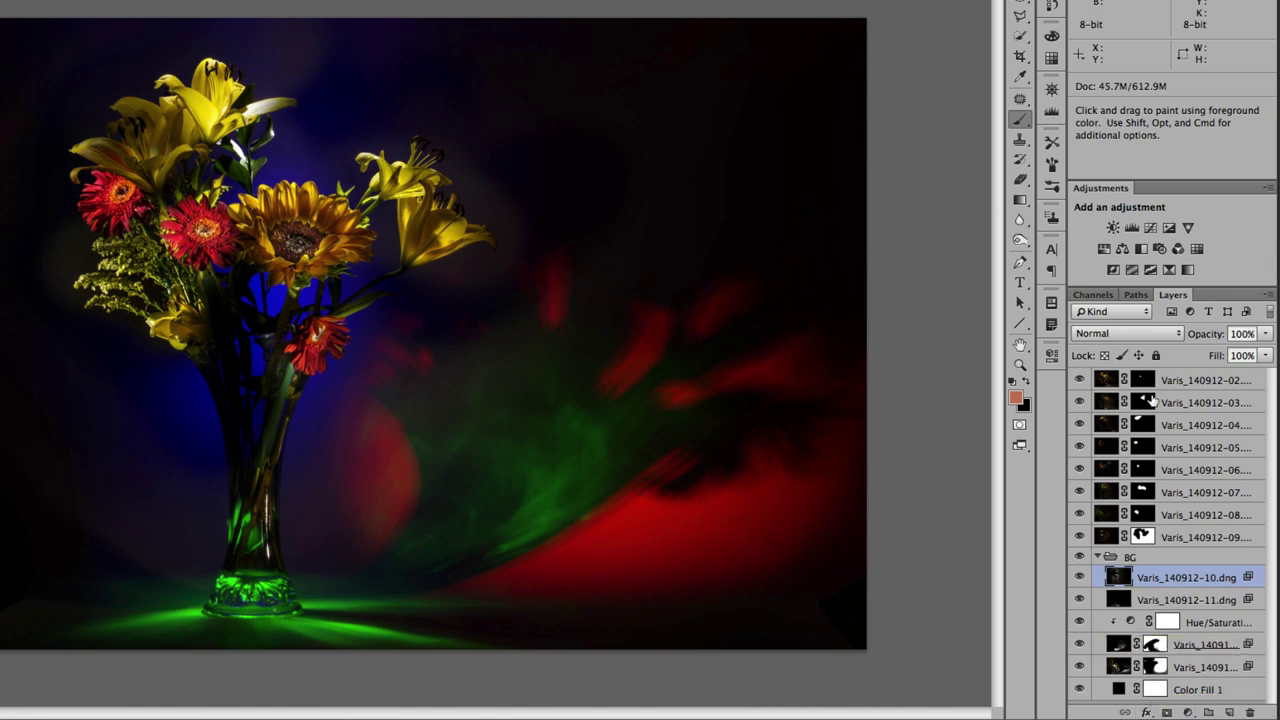
left_click(1104, 249)
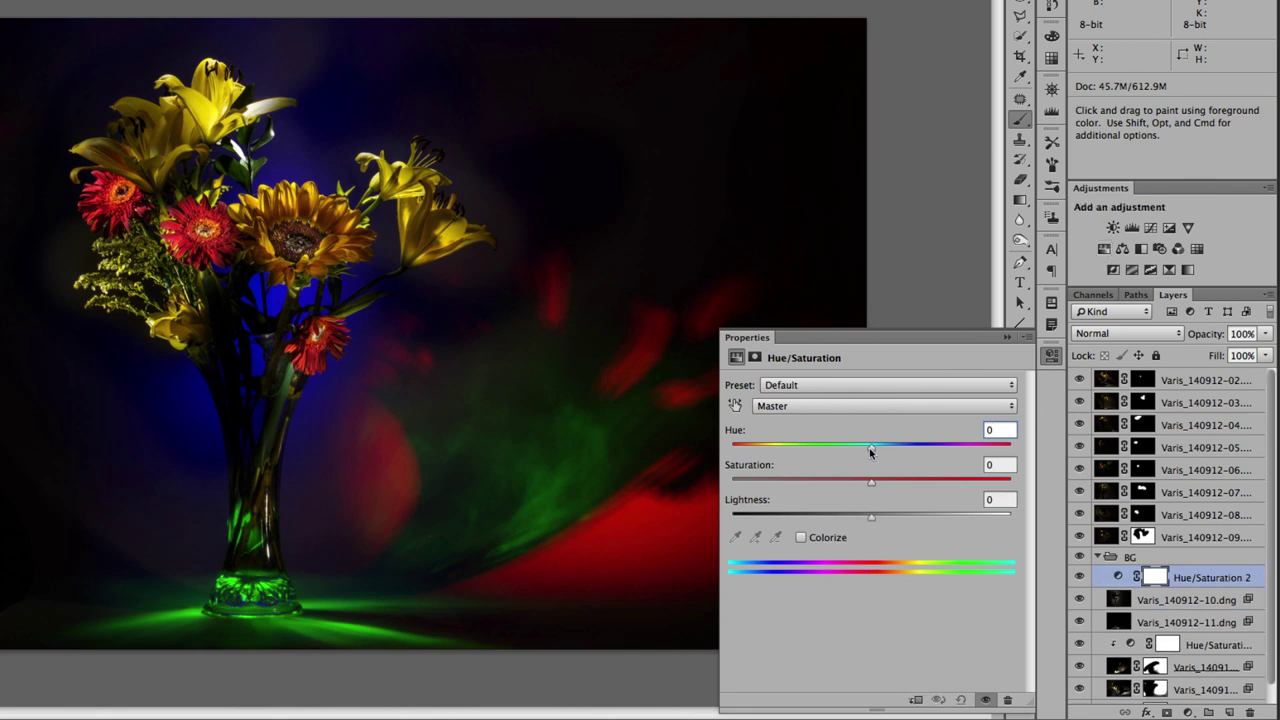
left_click_drag(872, 449, 812, 447)
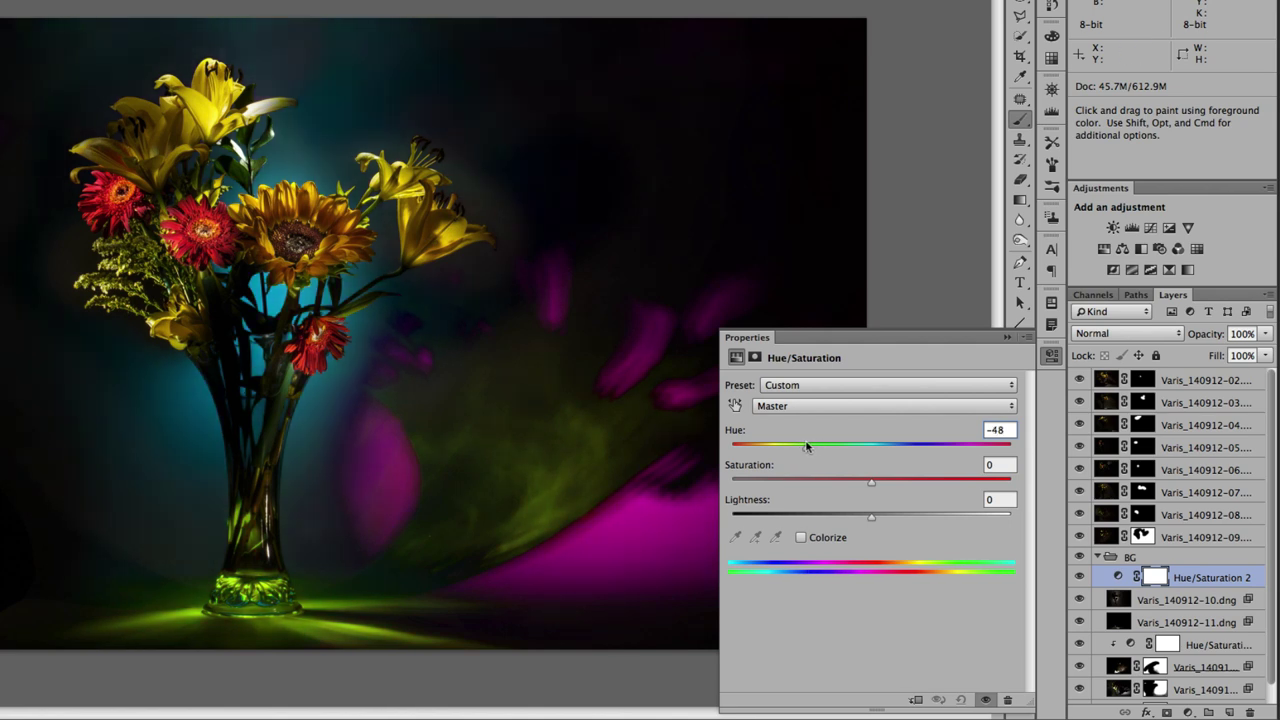
left_click_drag(866, 480, 799, 488)
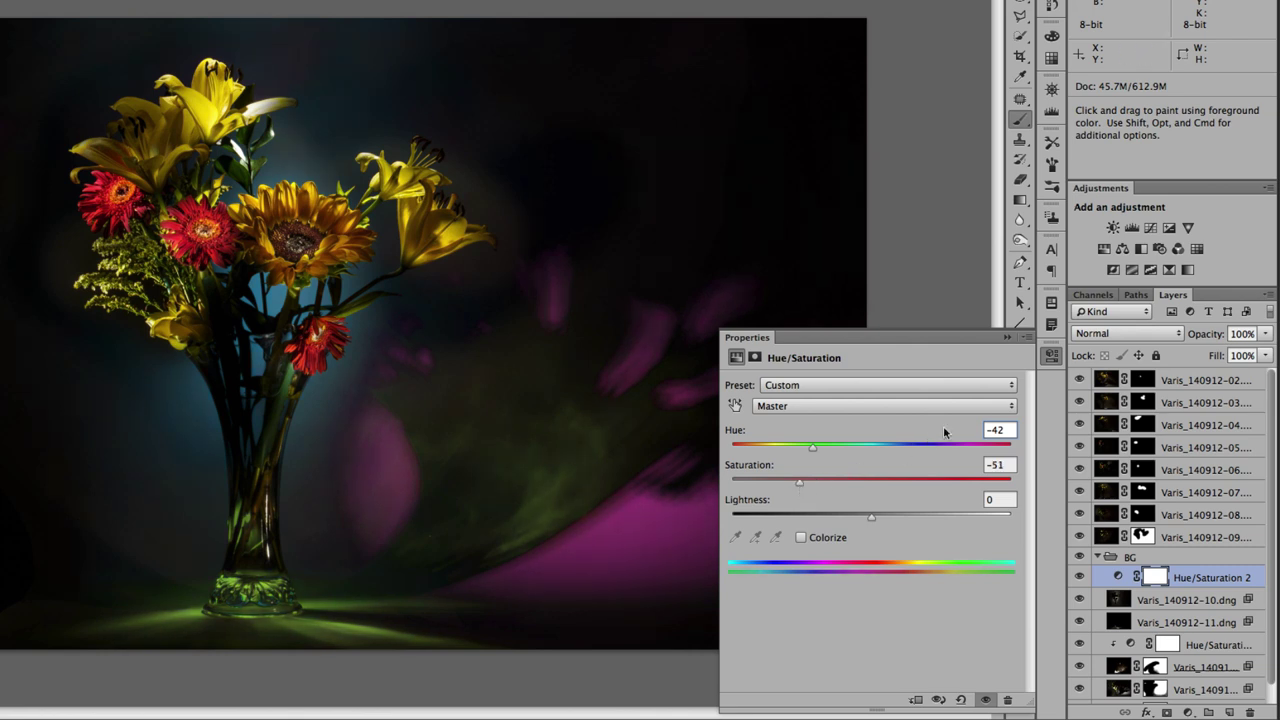
left_click(1052, 356)
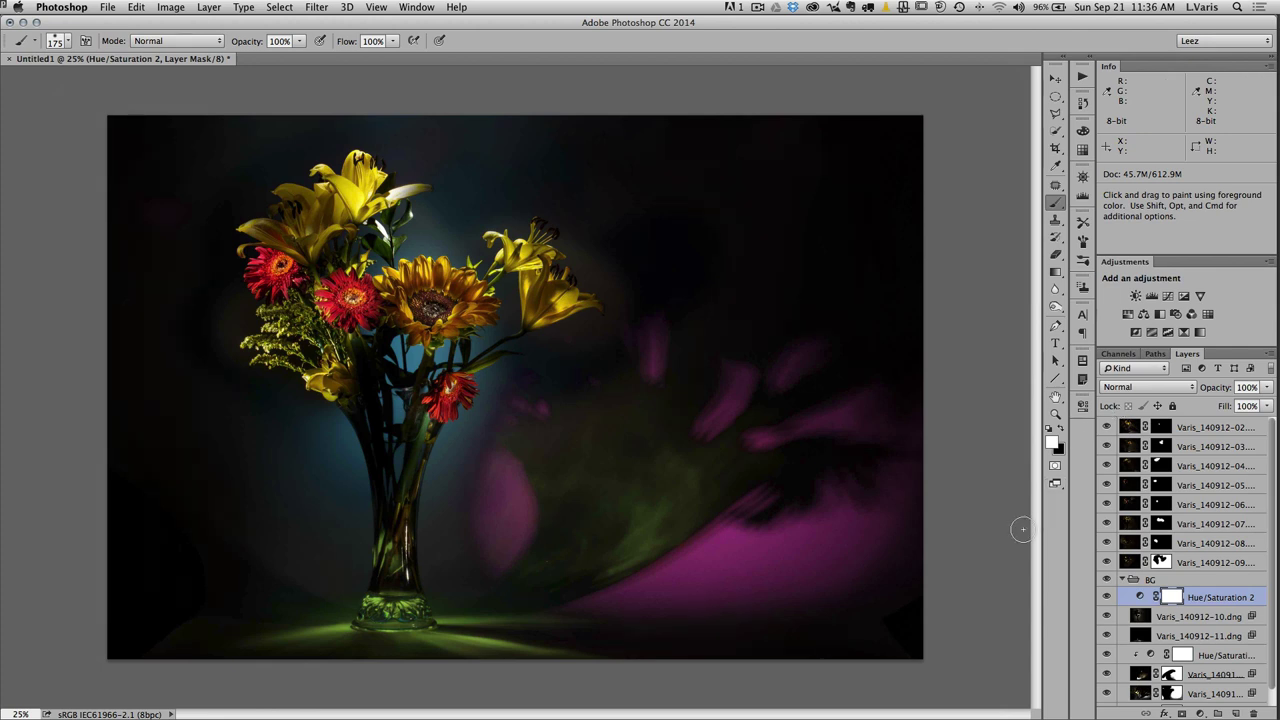
- Switch to the Fuji_Photokina.key presentation in Keynote and play it from the Photoshop slide
mouse_move(1277, 518)
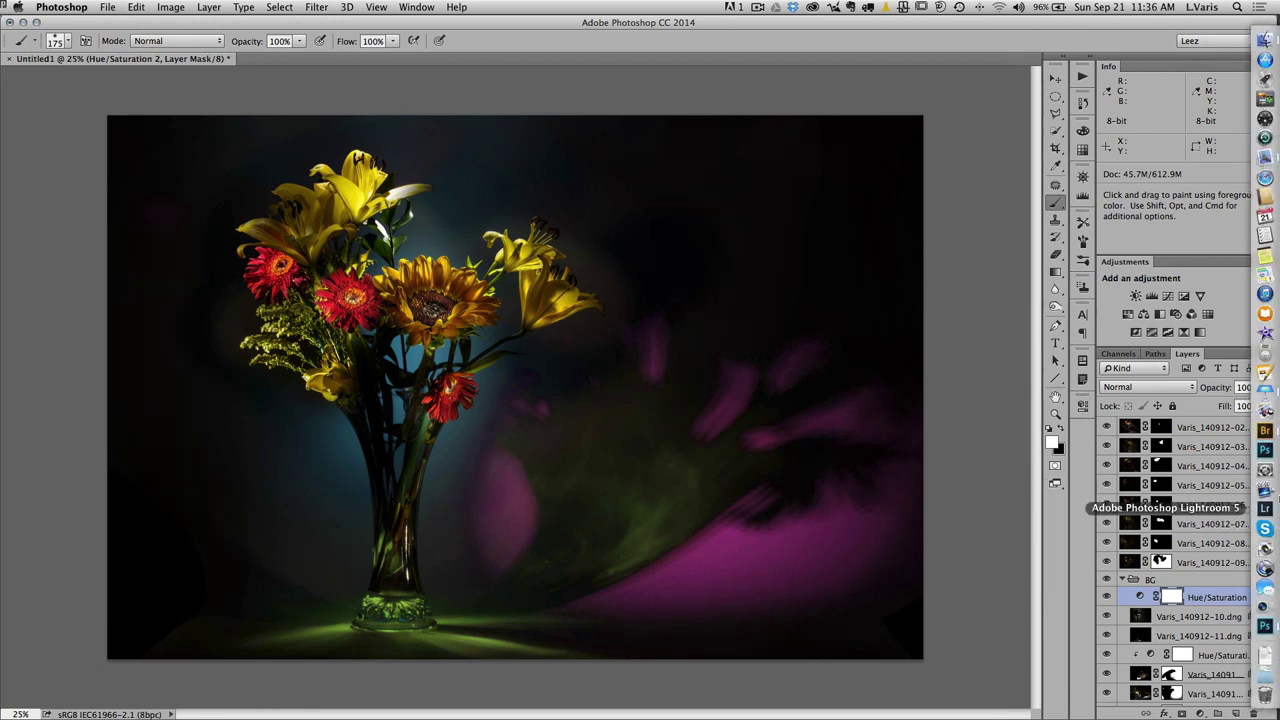
left_click(1266, 389)
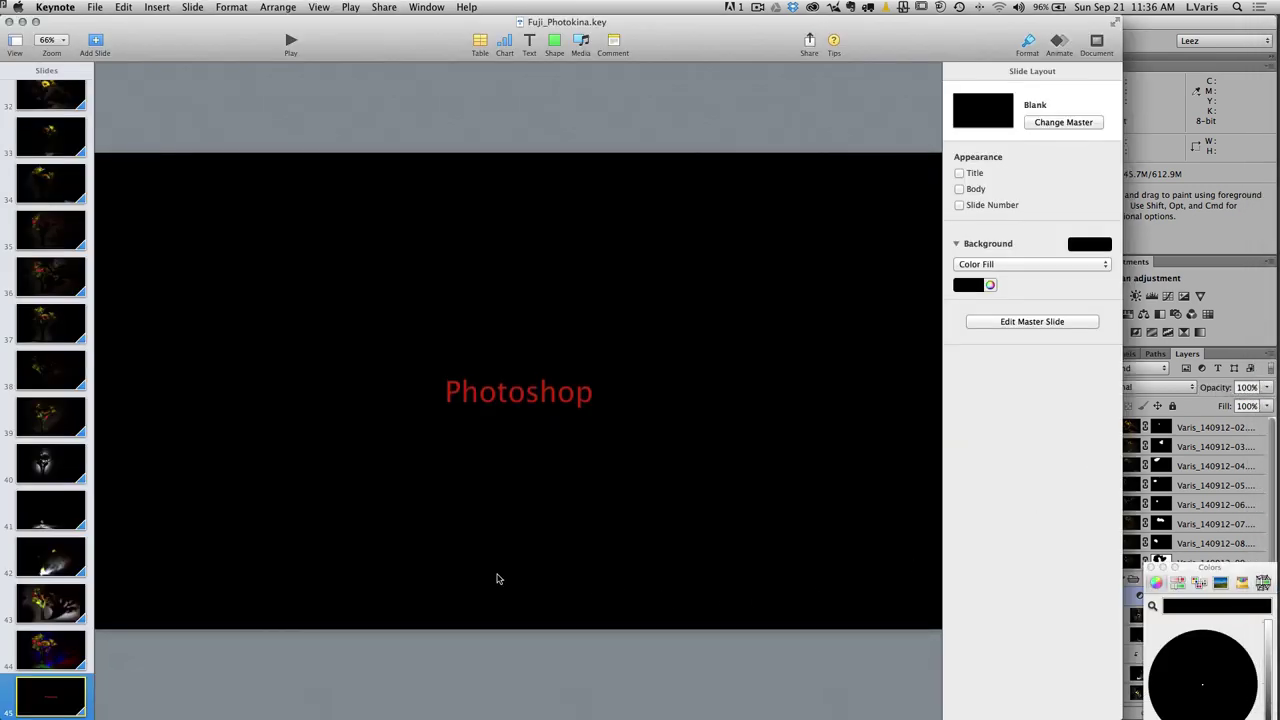
left_click(291, 40)
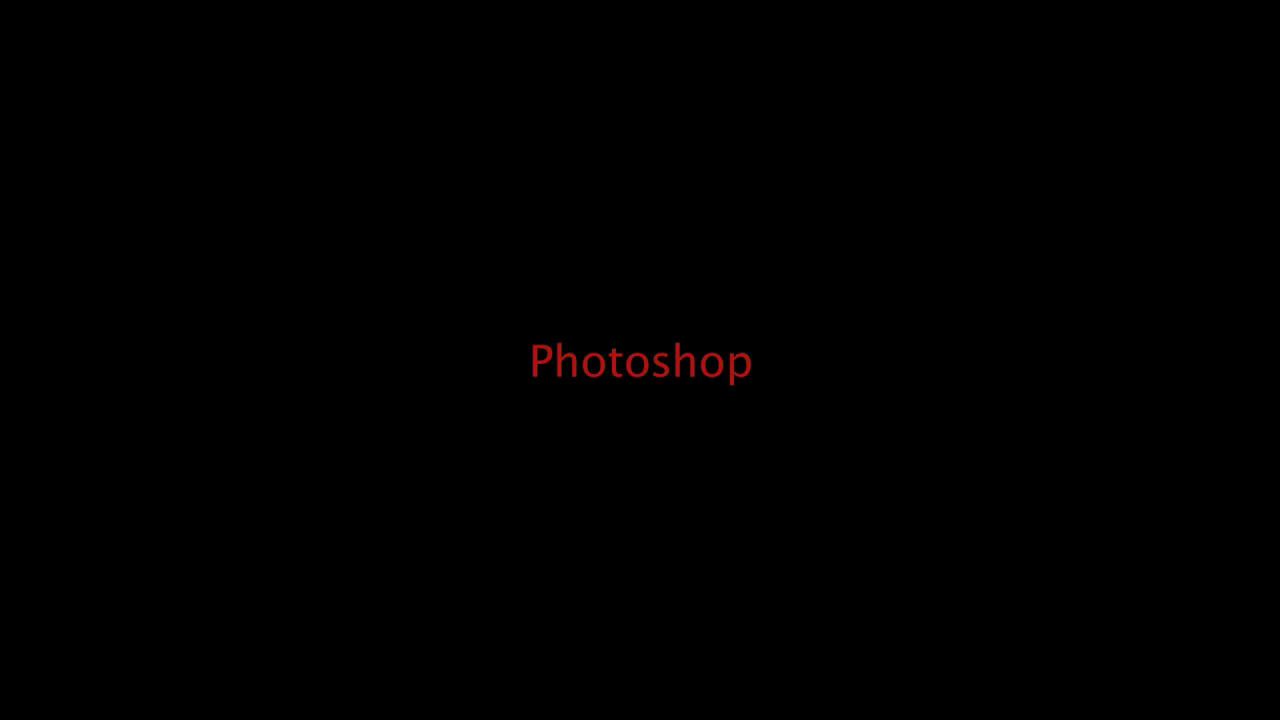
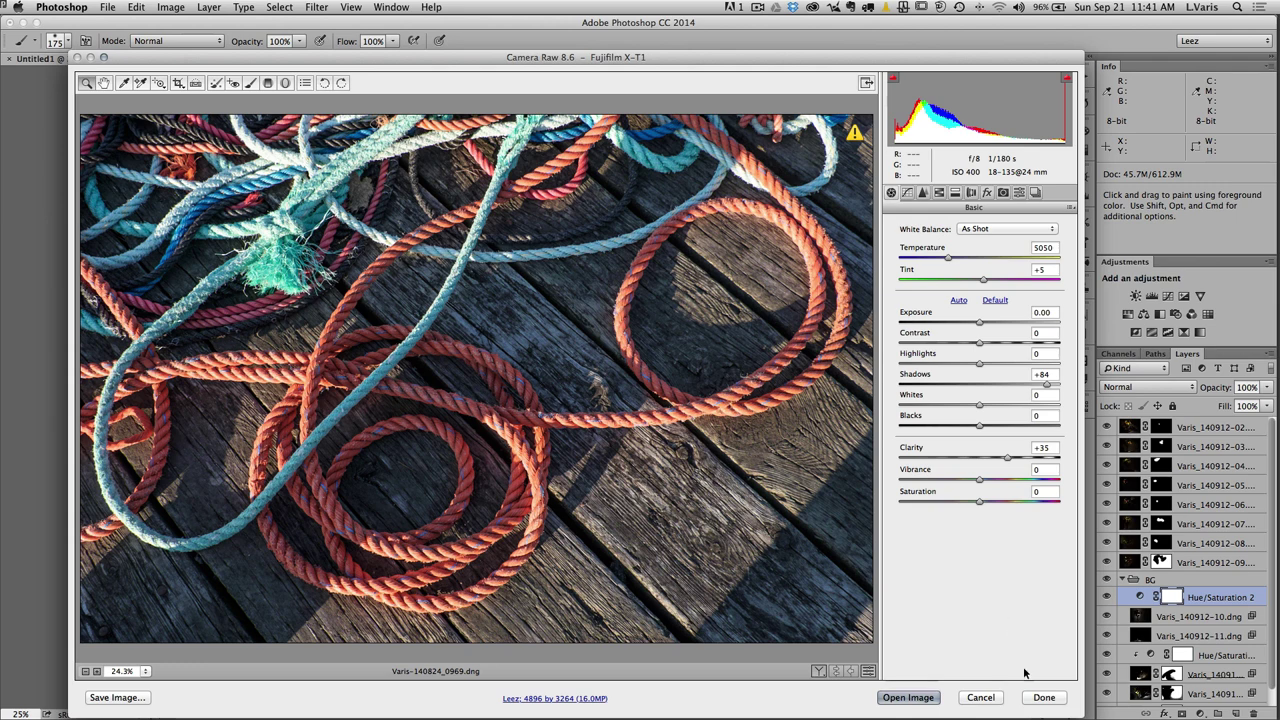
- Open the rope photo Varis-140824_0969.dng from Camera Raw as a Photoshop document
left_click(906, 697)
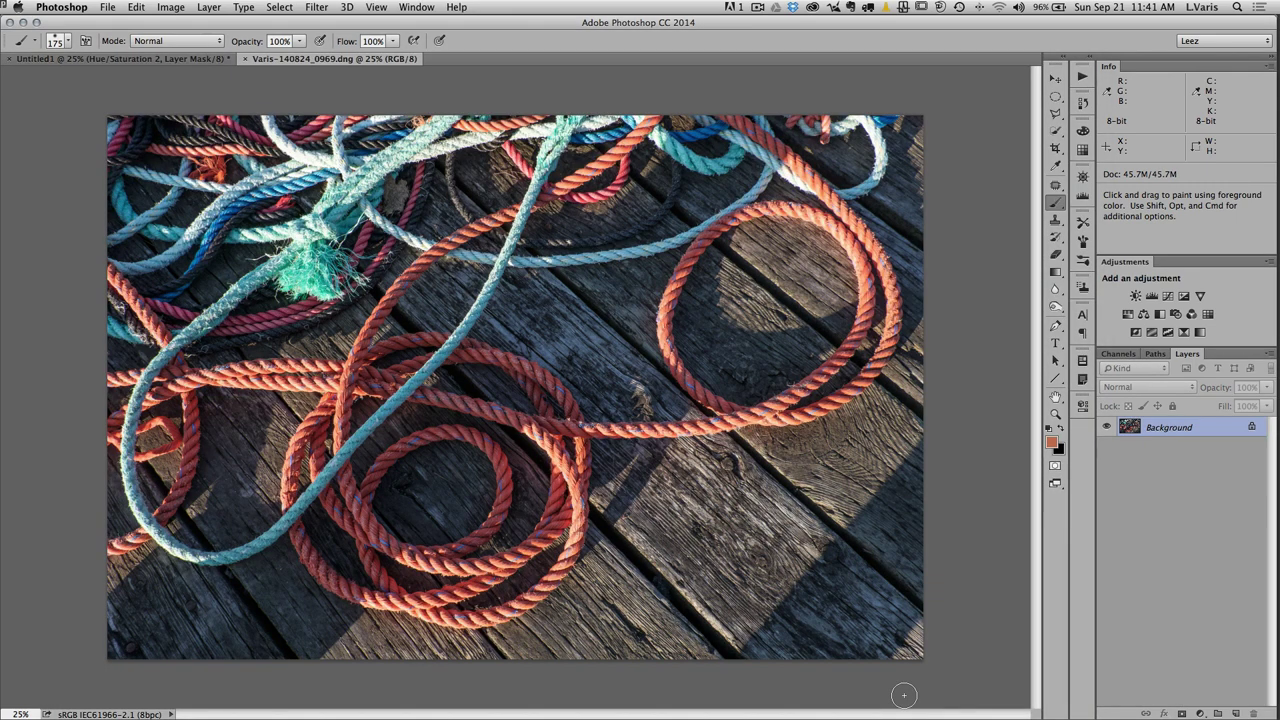
key("super")
key("super+minus")
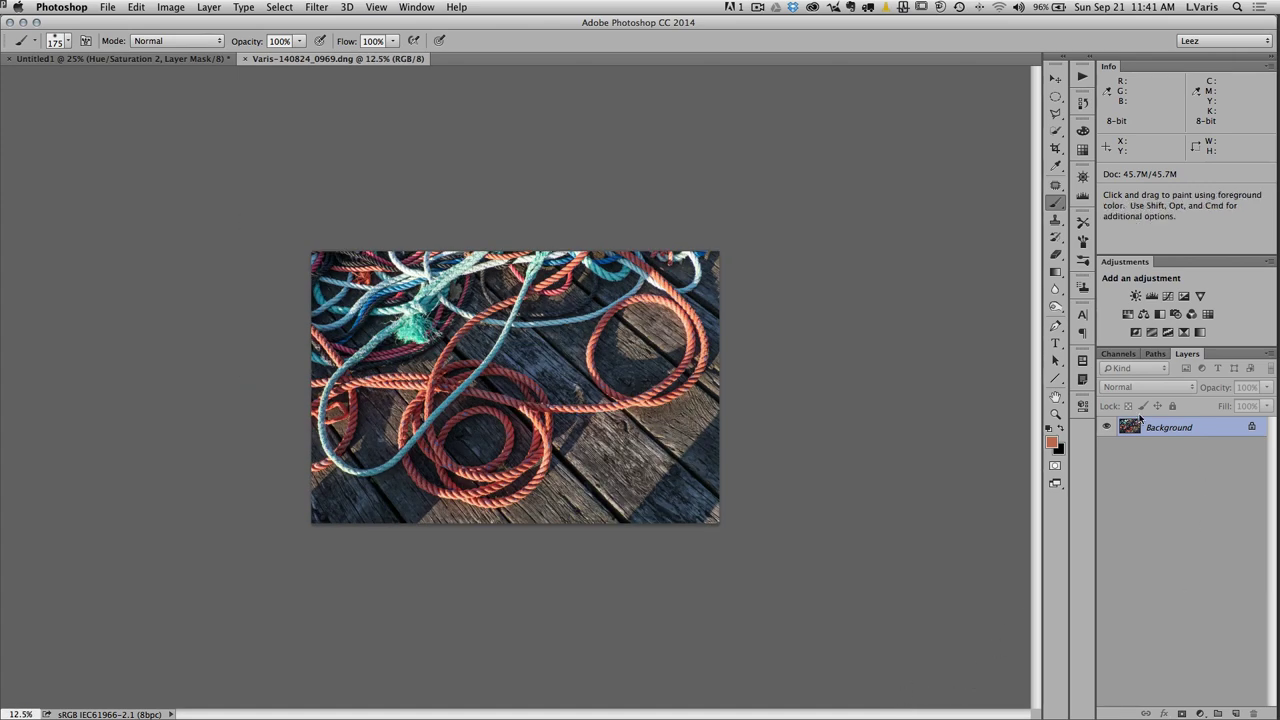
- Duplicate the rope photo's Background layer and flip the copy vertically
left_click_drag(1127, 426, 1236, 712)
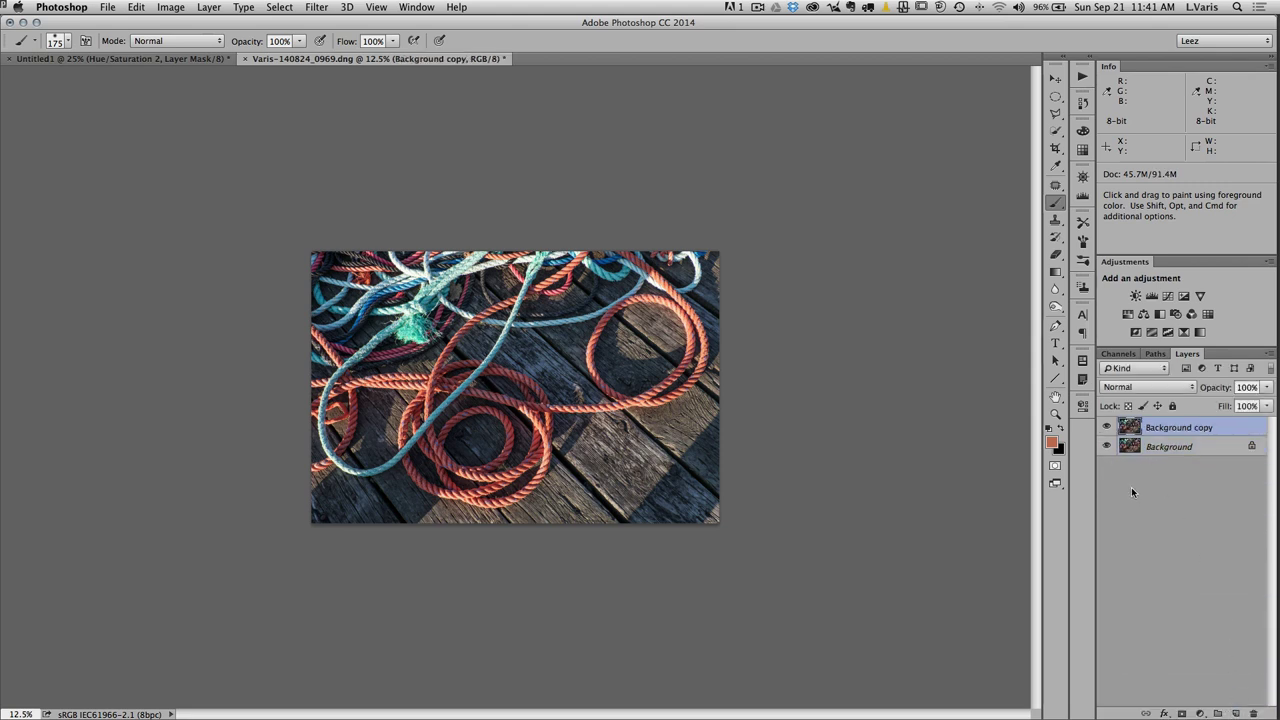
left_click(136, 8)
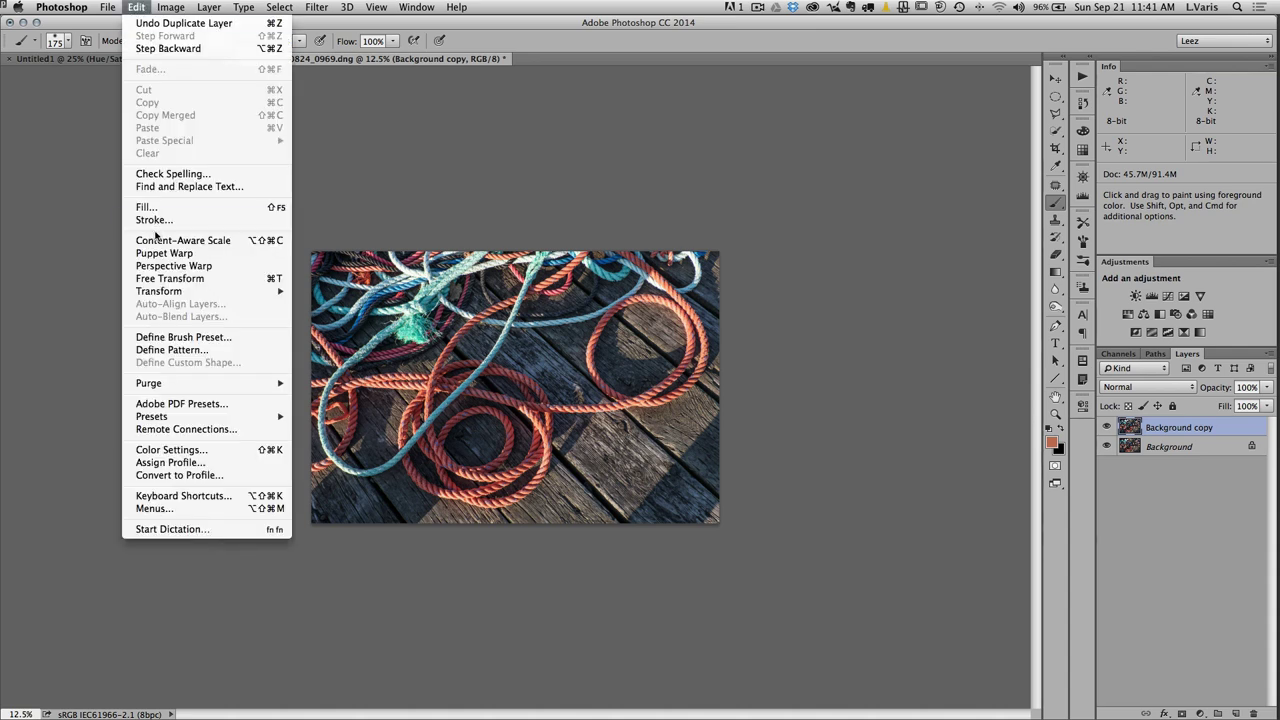
mouse_move(157, 294)
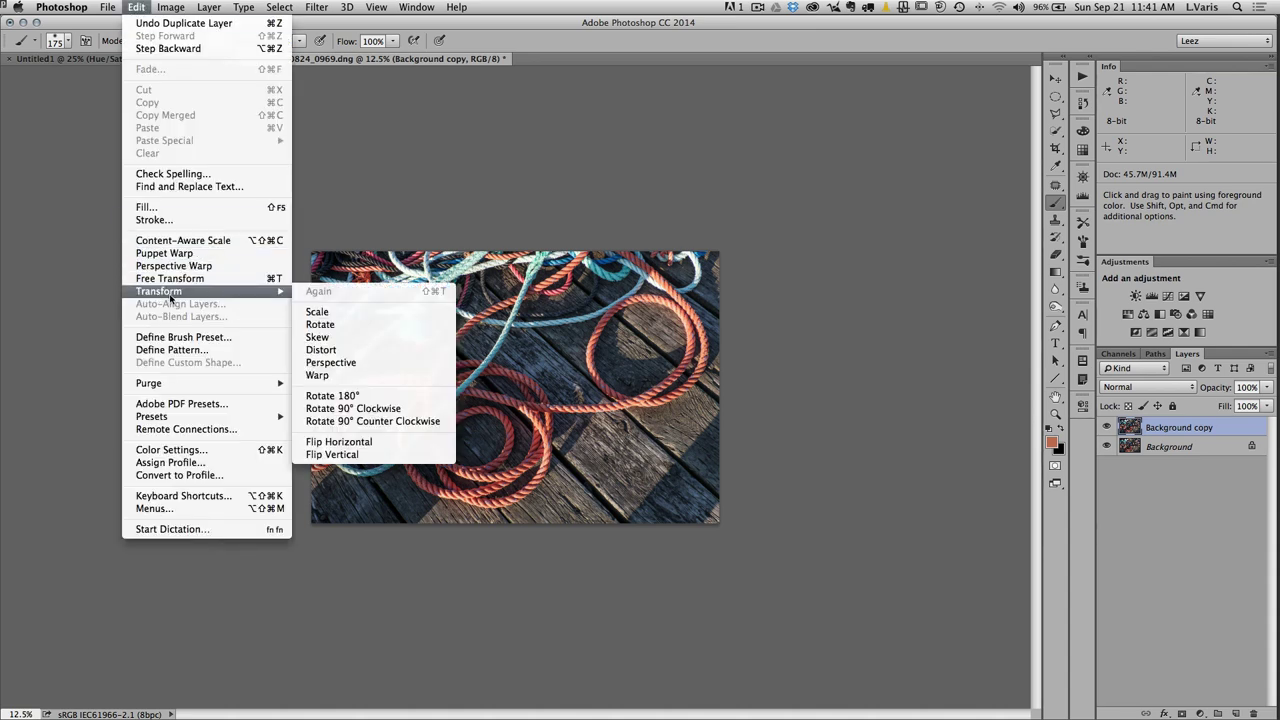
left_click(338, 455)
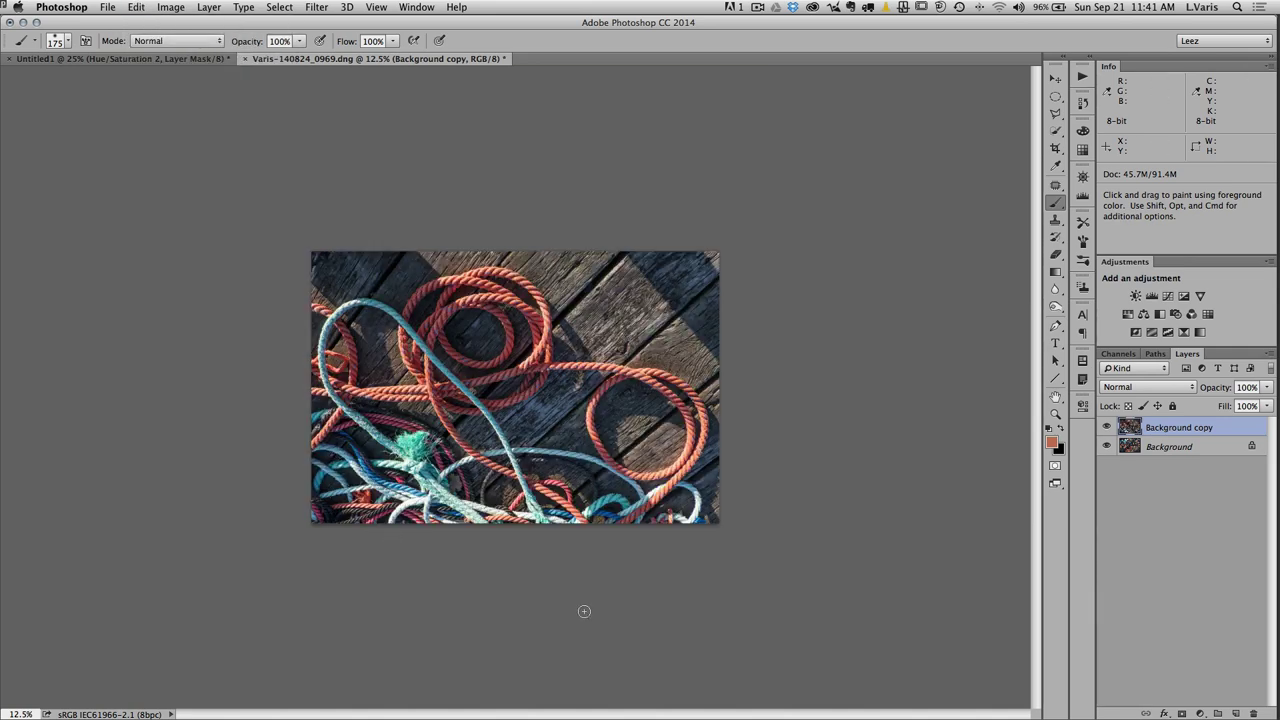
- Enlarge the canvas height to 200 percent, anchored at the bottom centre so the new space is added above the photo
left_click(171, 8)
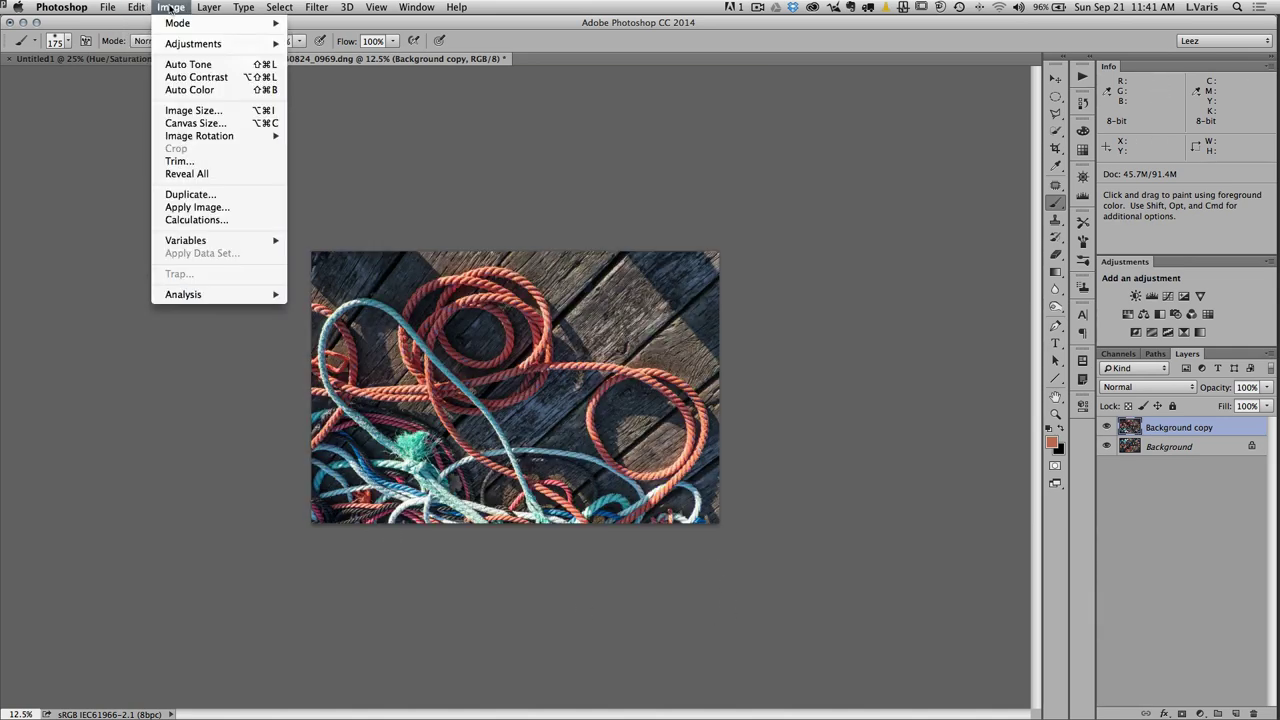
left_click(190, 123)
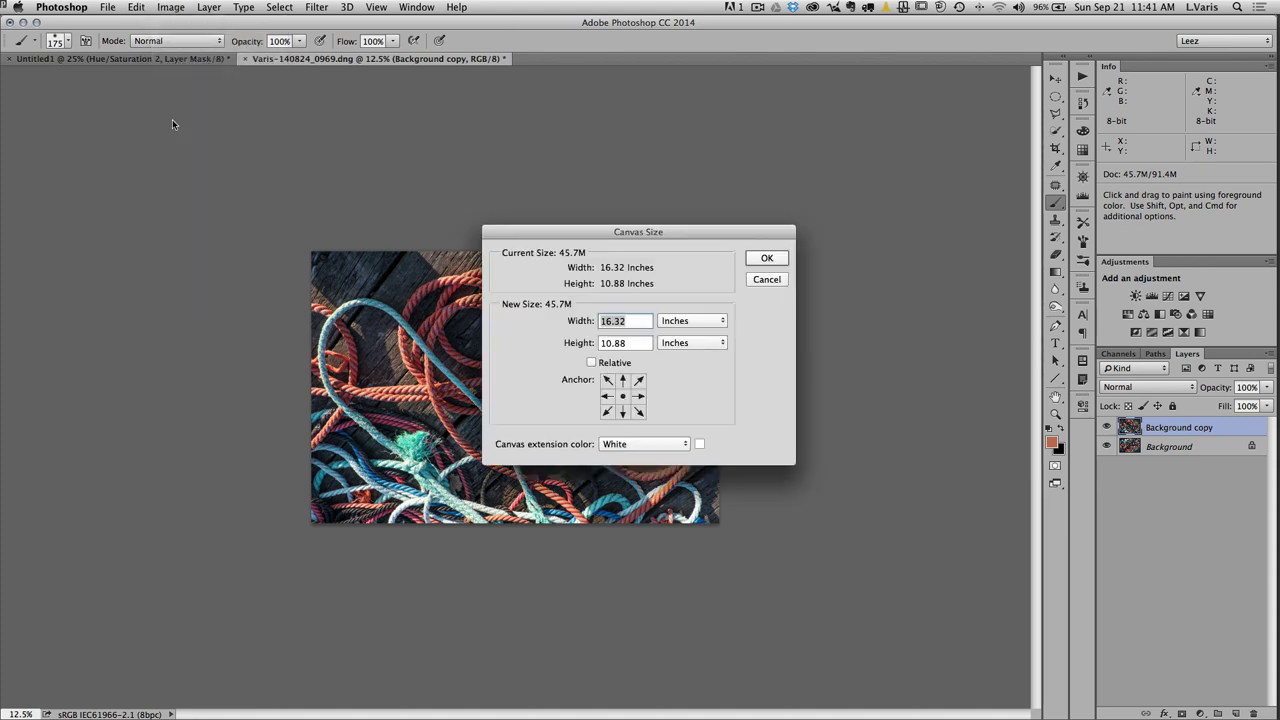
left_click(690, 325)
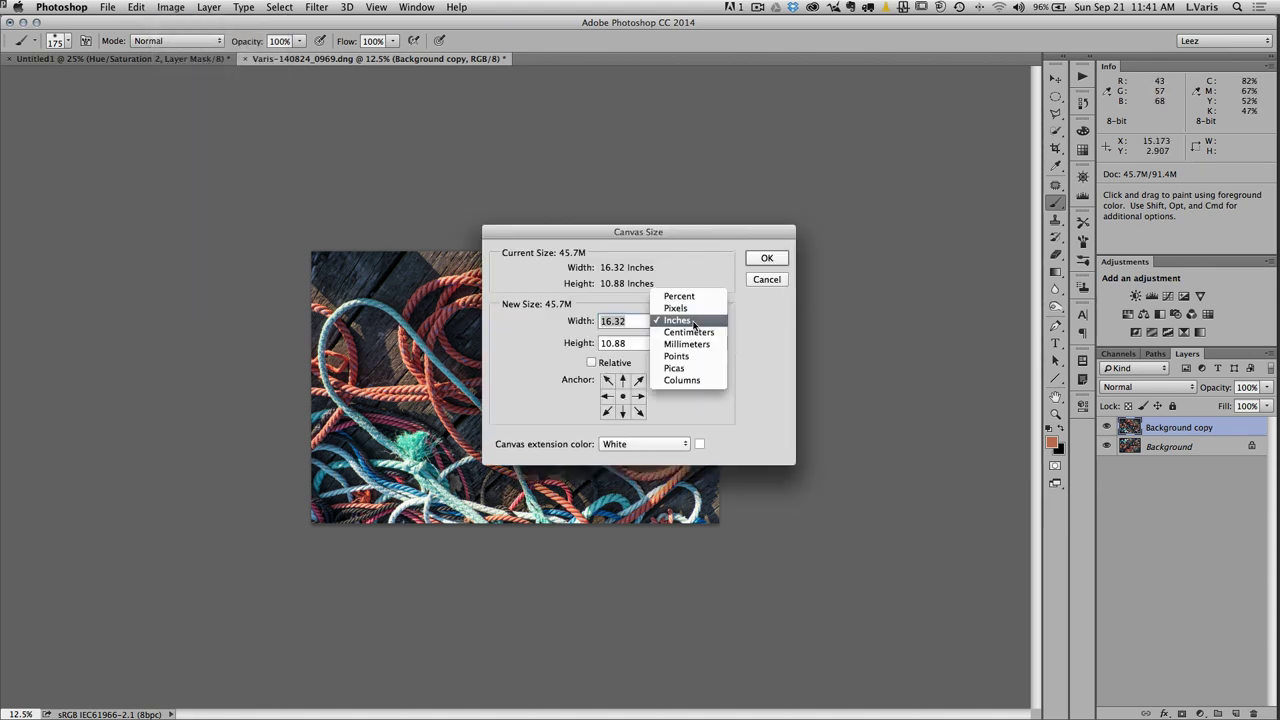
left_click(696, 296)
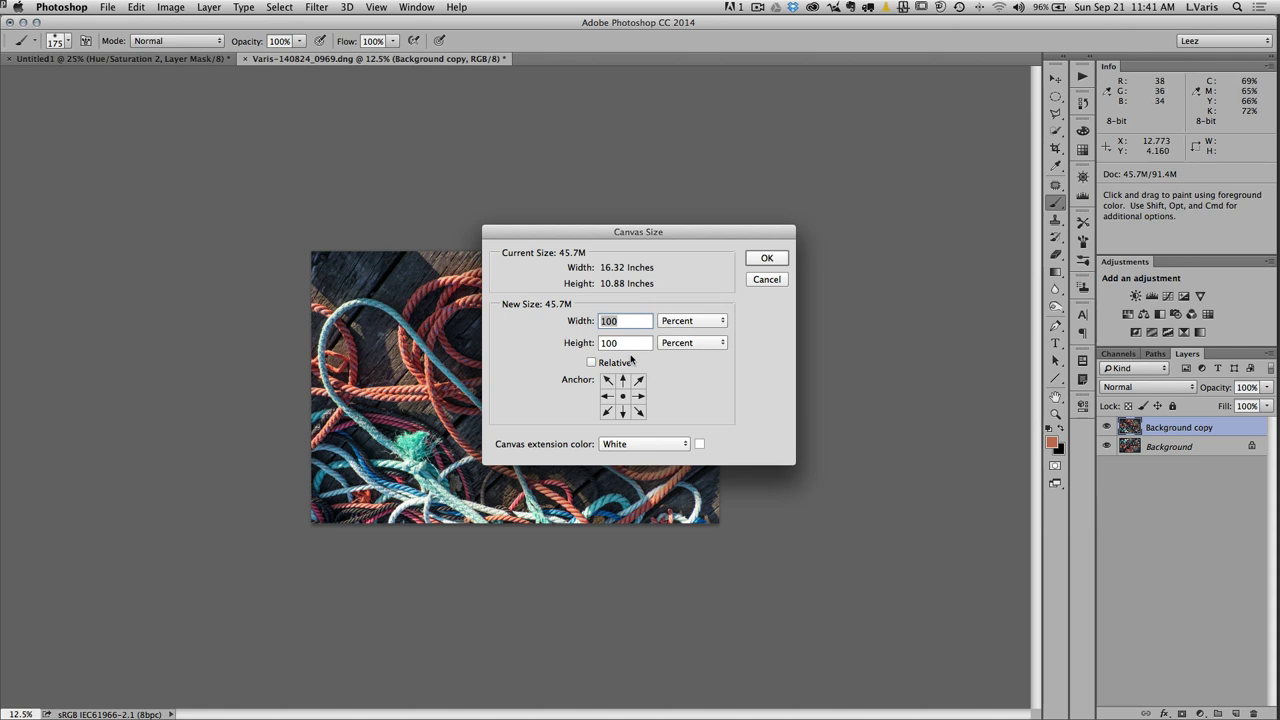
double_click(621, 343)
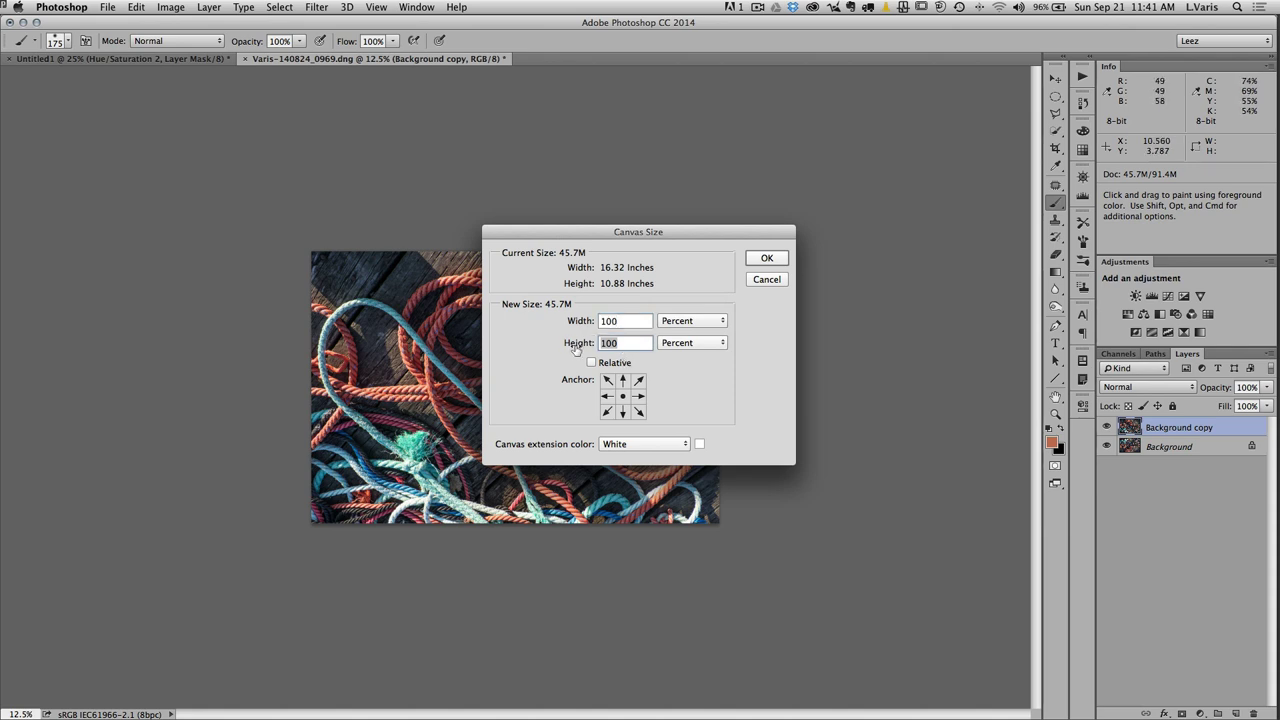
type("200")
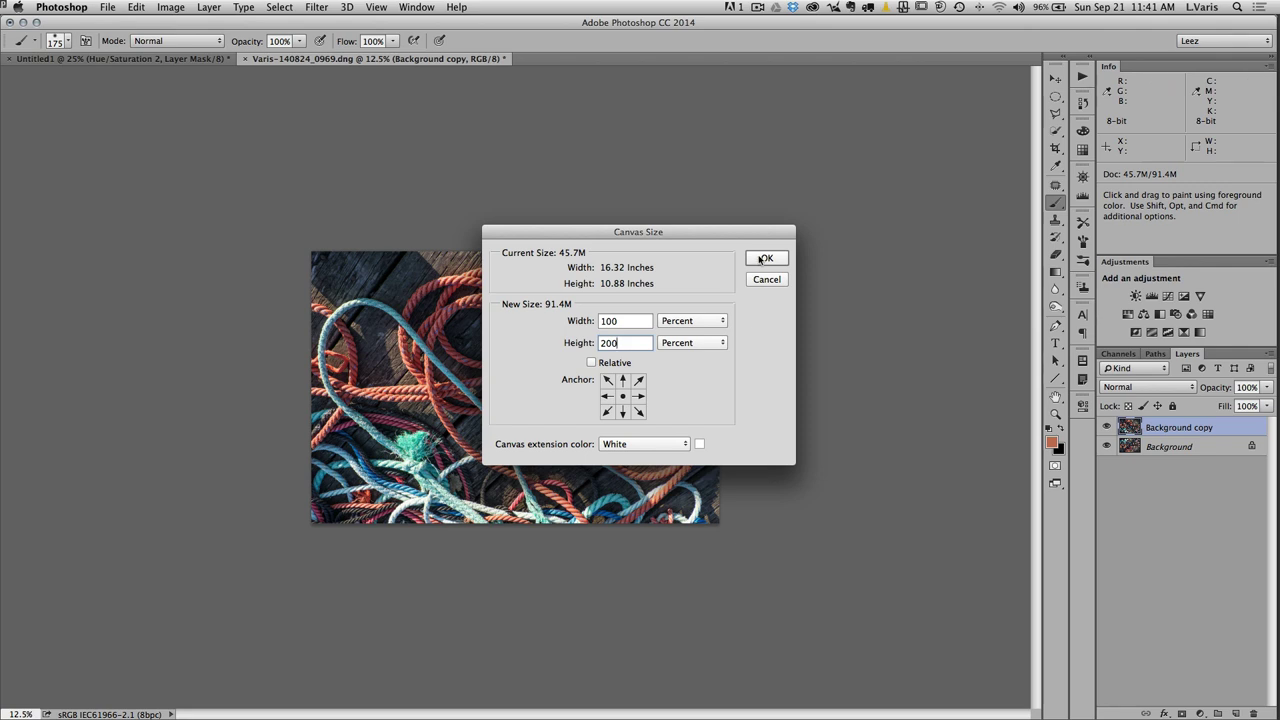
left_click(623, 411)
left_click(755, 257)
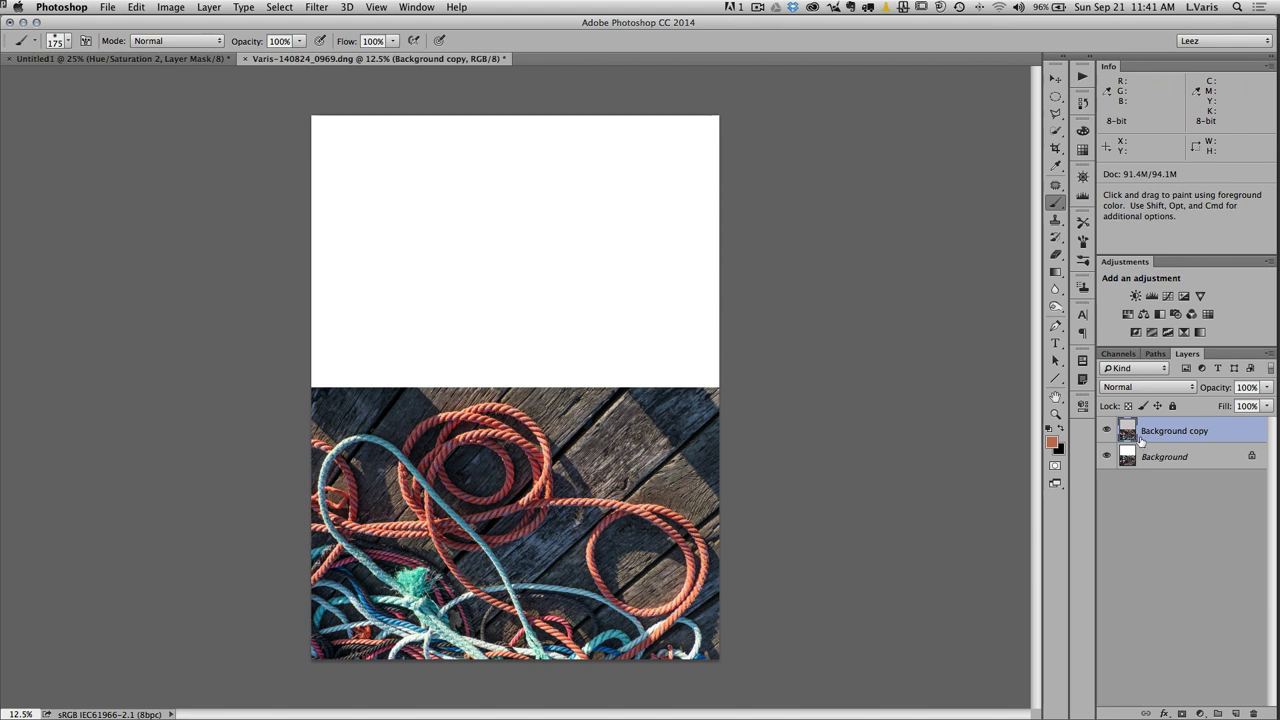
- Move the flipped copy up to fill the white canvas area above the original and flatten the image
left_click(1054, 79)
left_click_drag(549, 498, 550, 226)
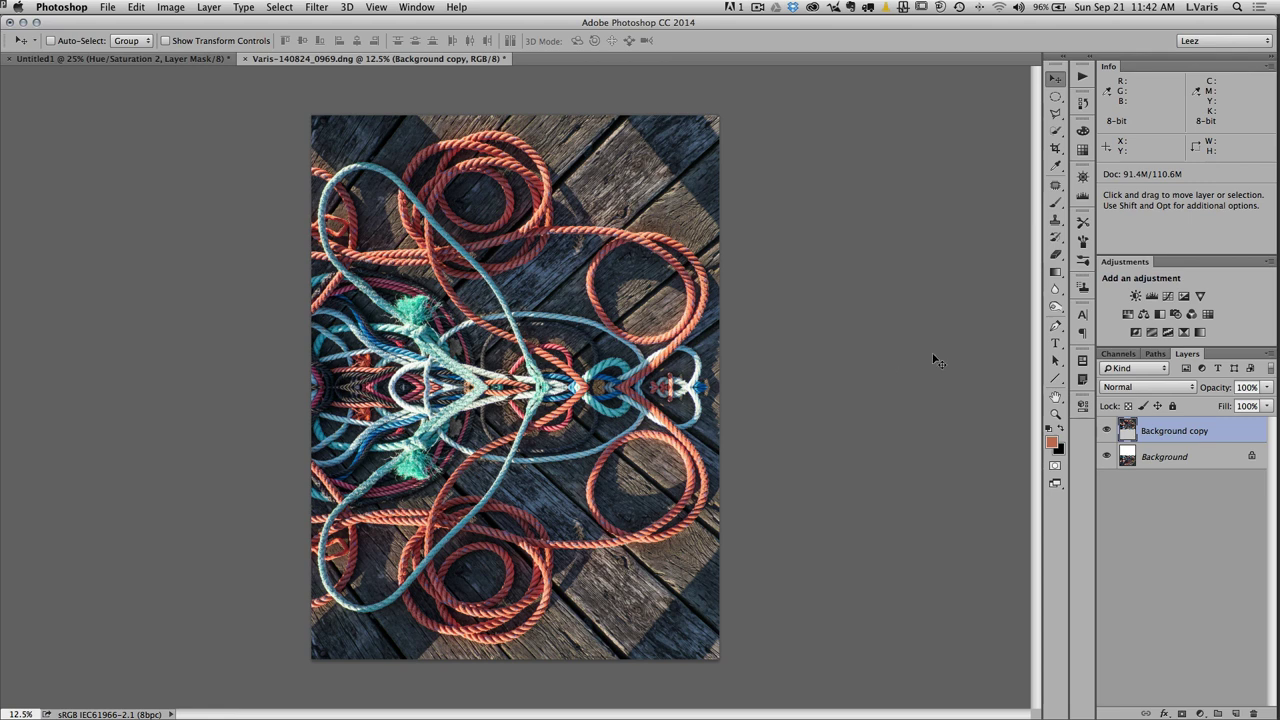
left_click(1269, 354)
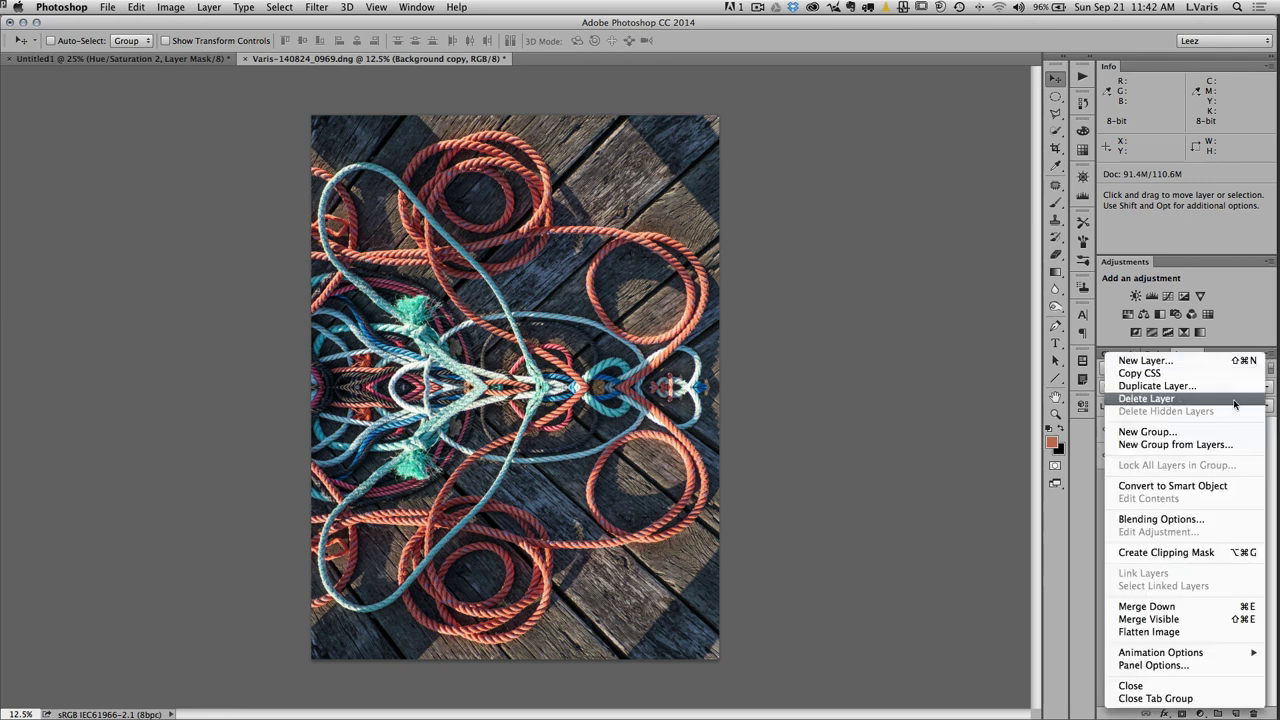
left_click(1183, 632)
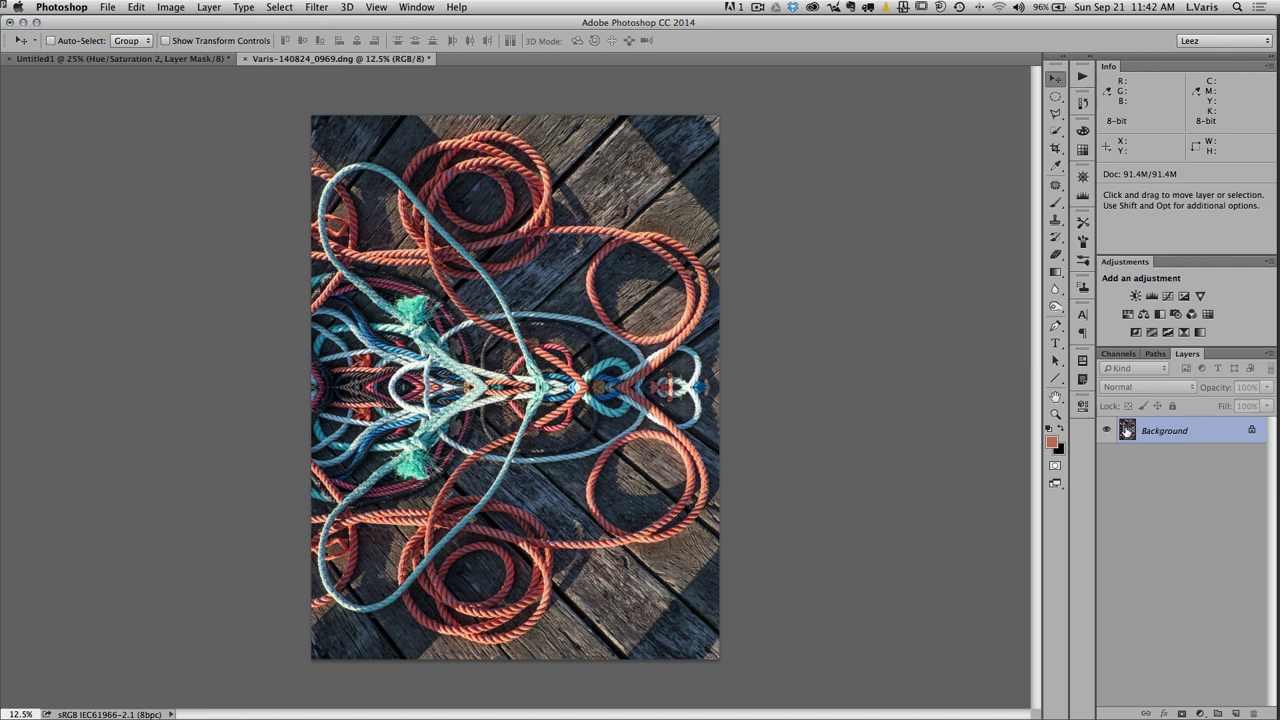
- Duplicate the flattened Background layer and flip the copy horizontally
left_click_drag(1135, 431, 1237, 712)
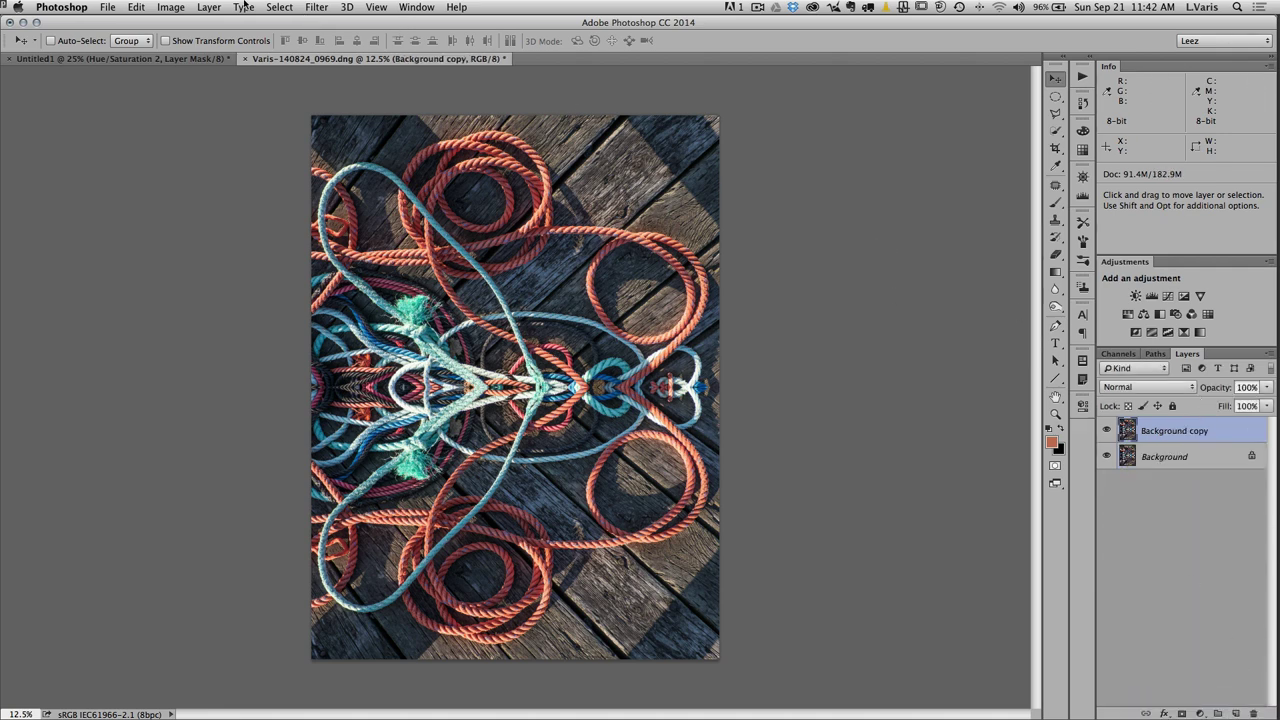
left_click(135, 8)
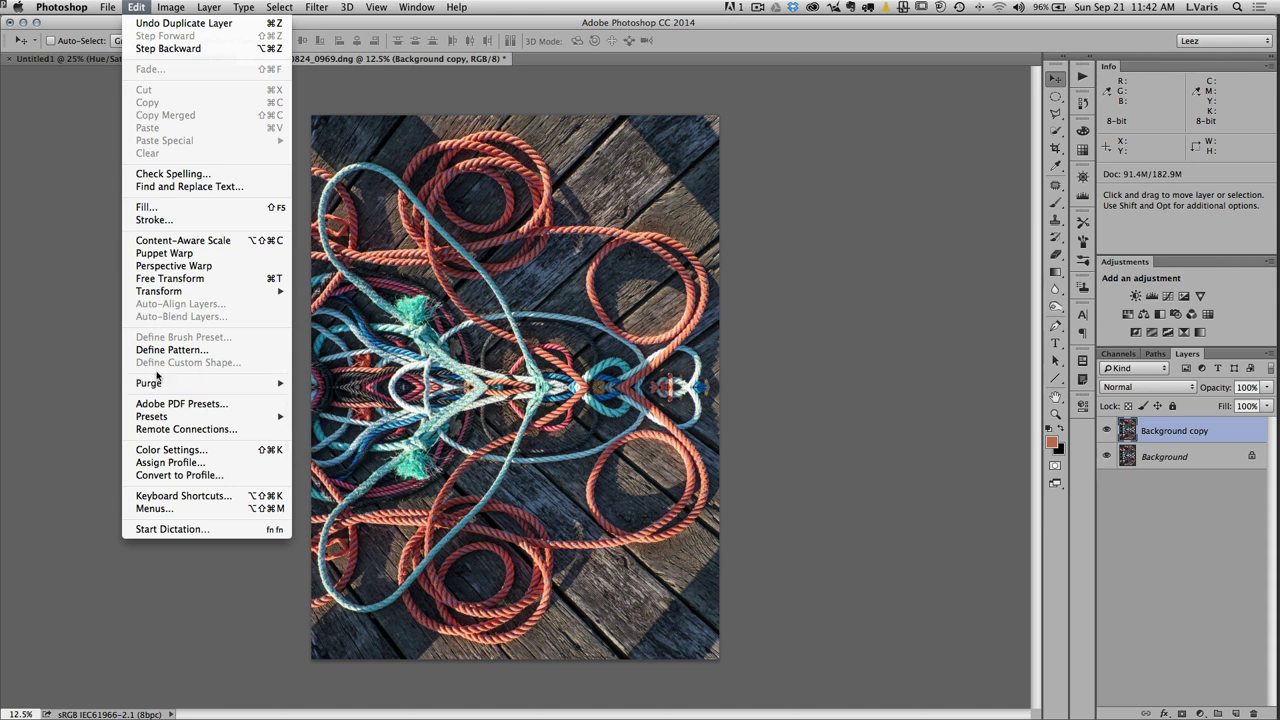
mouse_move(169, 292)
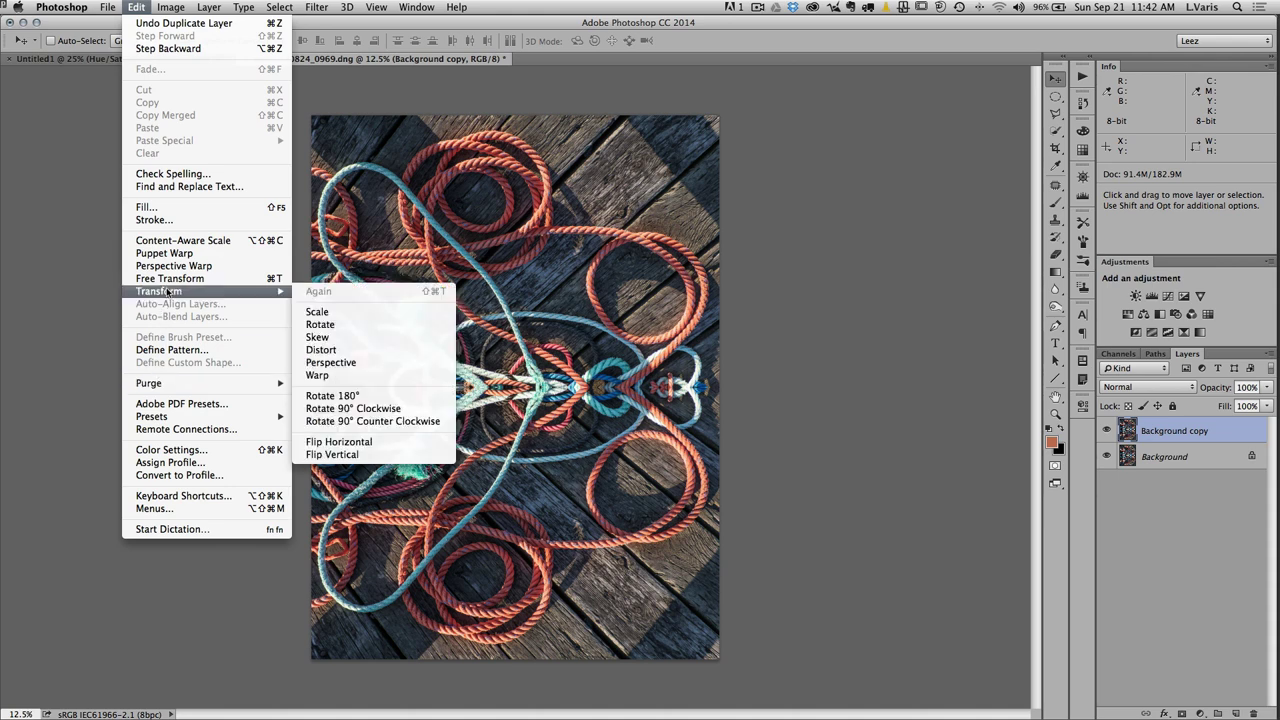
left_click(363, 443)
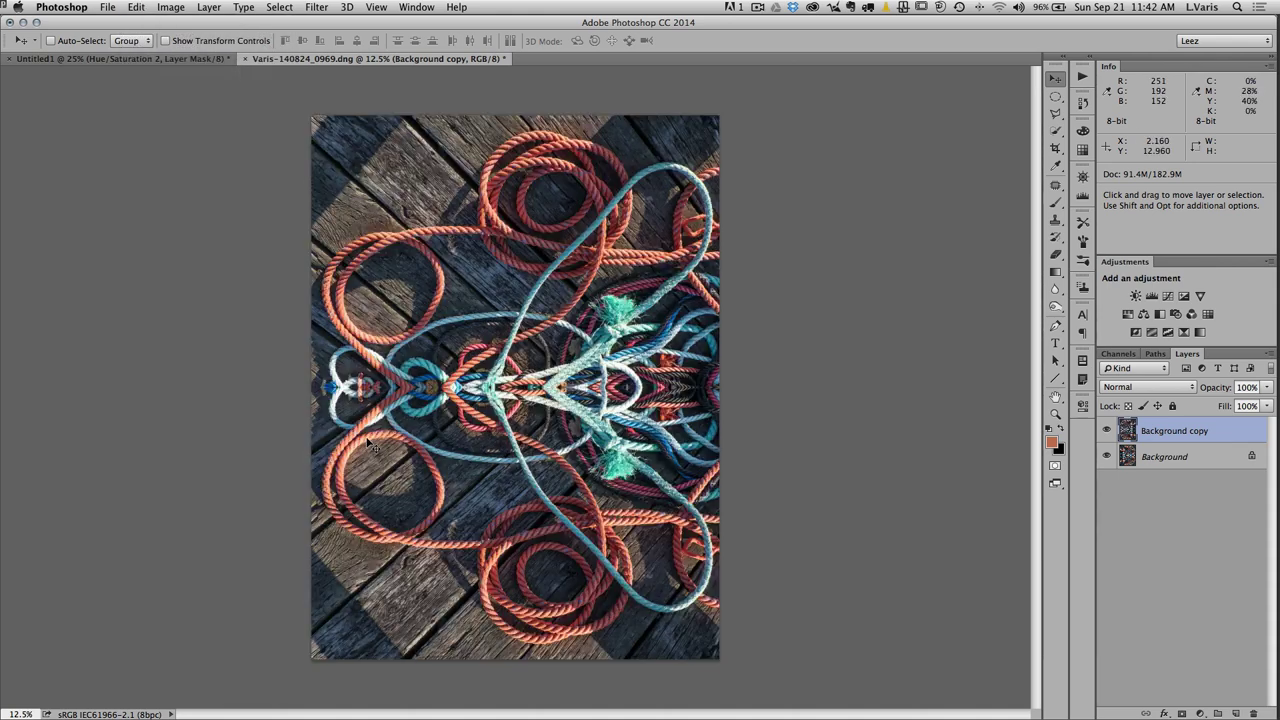
- Enlarge the canvas width to 200 percent, anchored at the right centre so the new space is added left of the image
left_click(170, 7)
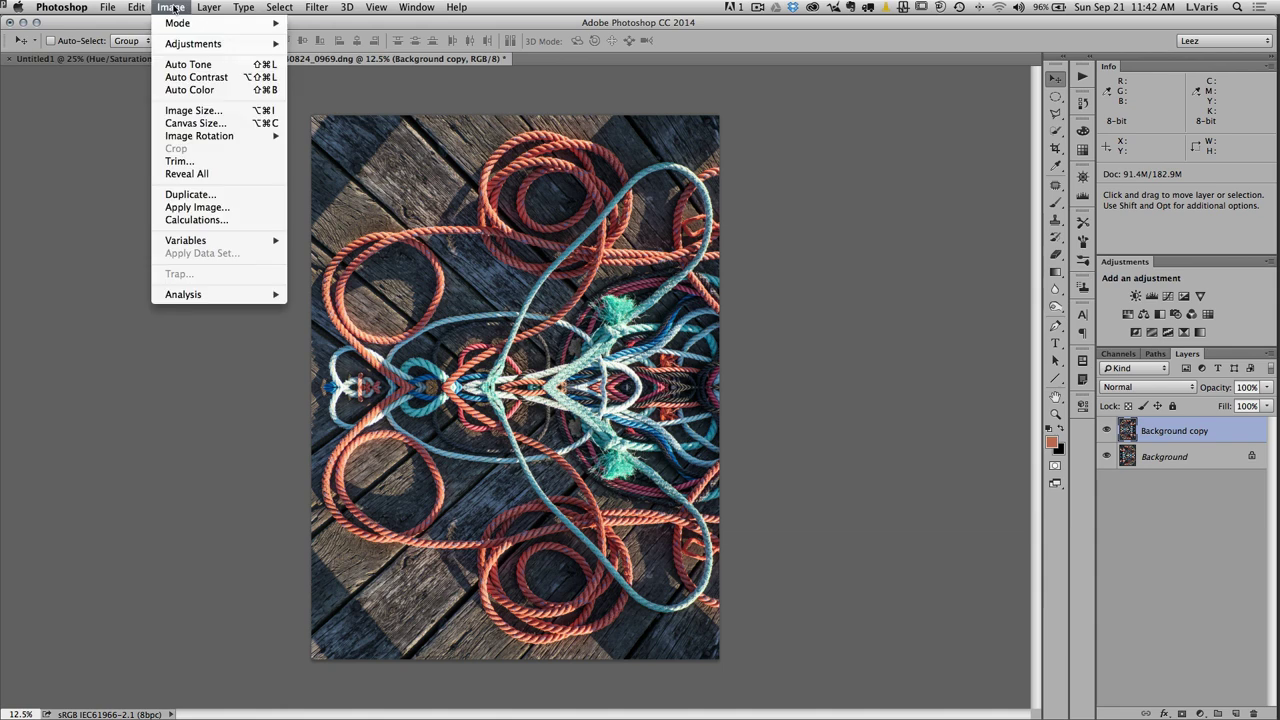
left_click(183, 122)
left_click(688, 320)
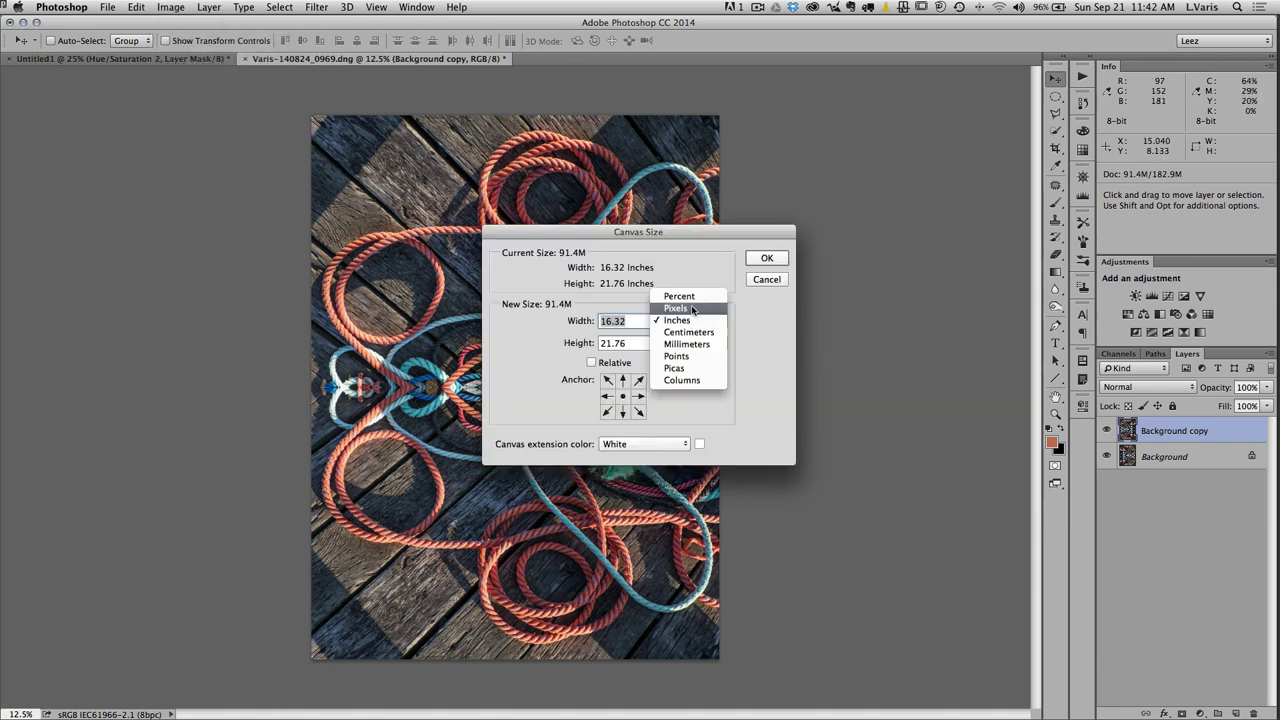
left_click(685, 292)
left_click(638, 396)
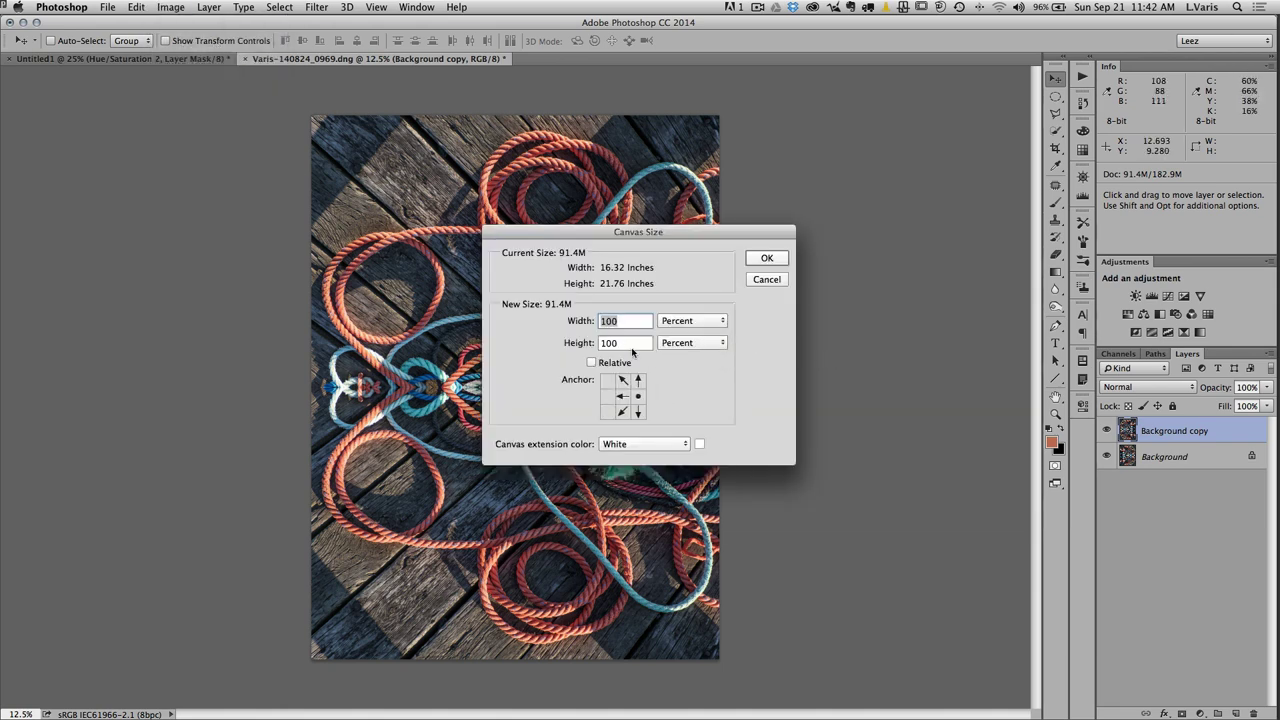
type("200")
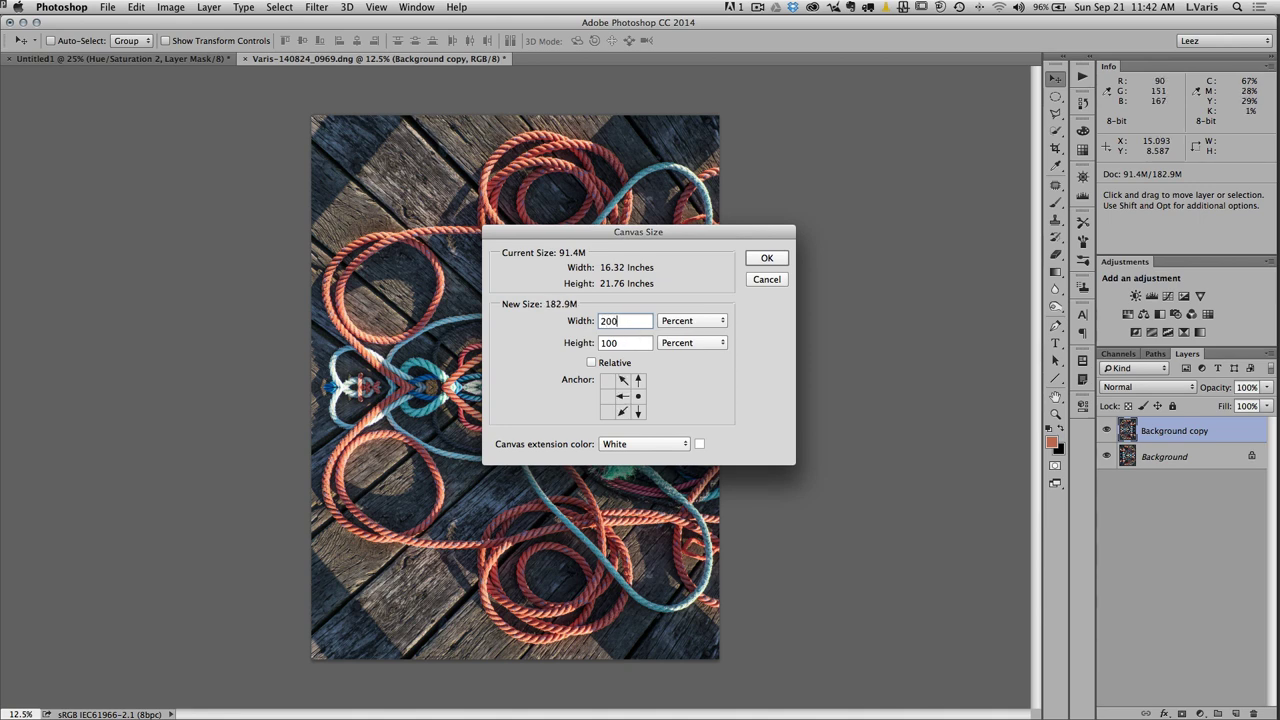
left_click(757, 258)
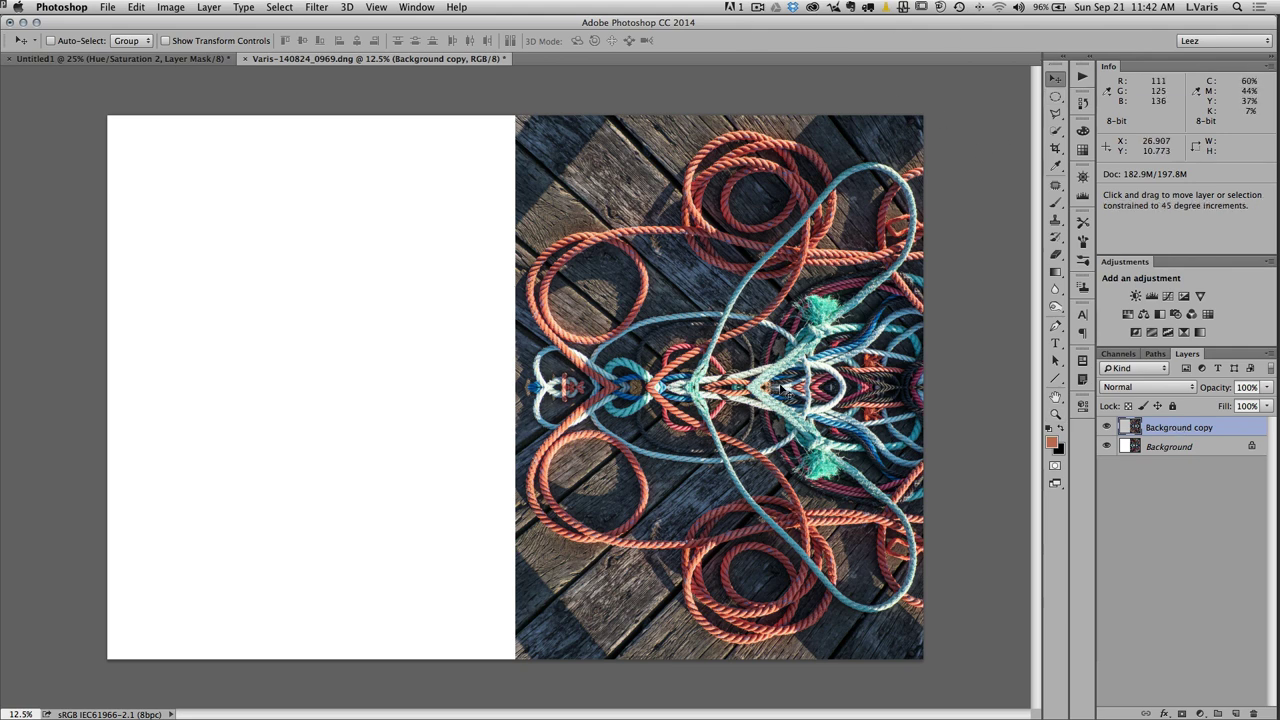
- Move the horizontally flipped copy left to fill the white canvas area beside the original and flatten the image
left_click_drag(778, 390, 372, 400)
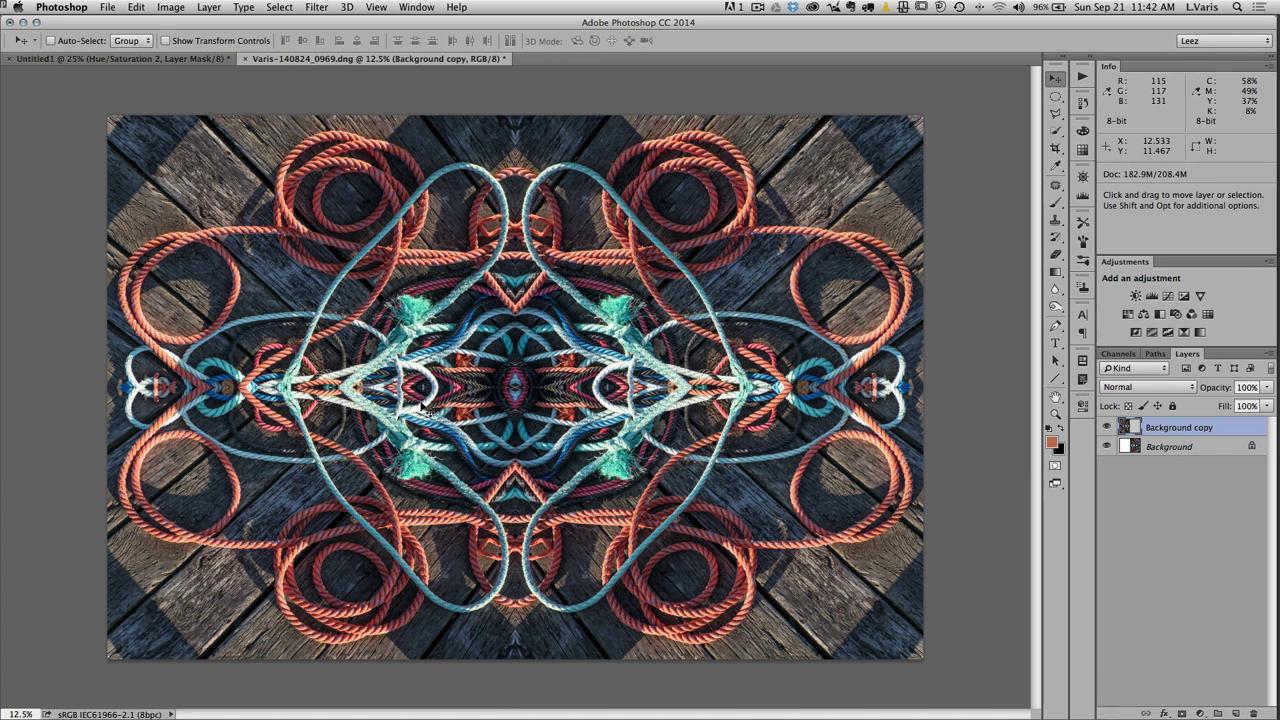
left_click(1267, 353)
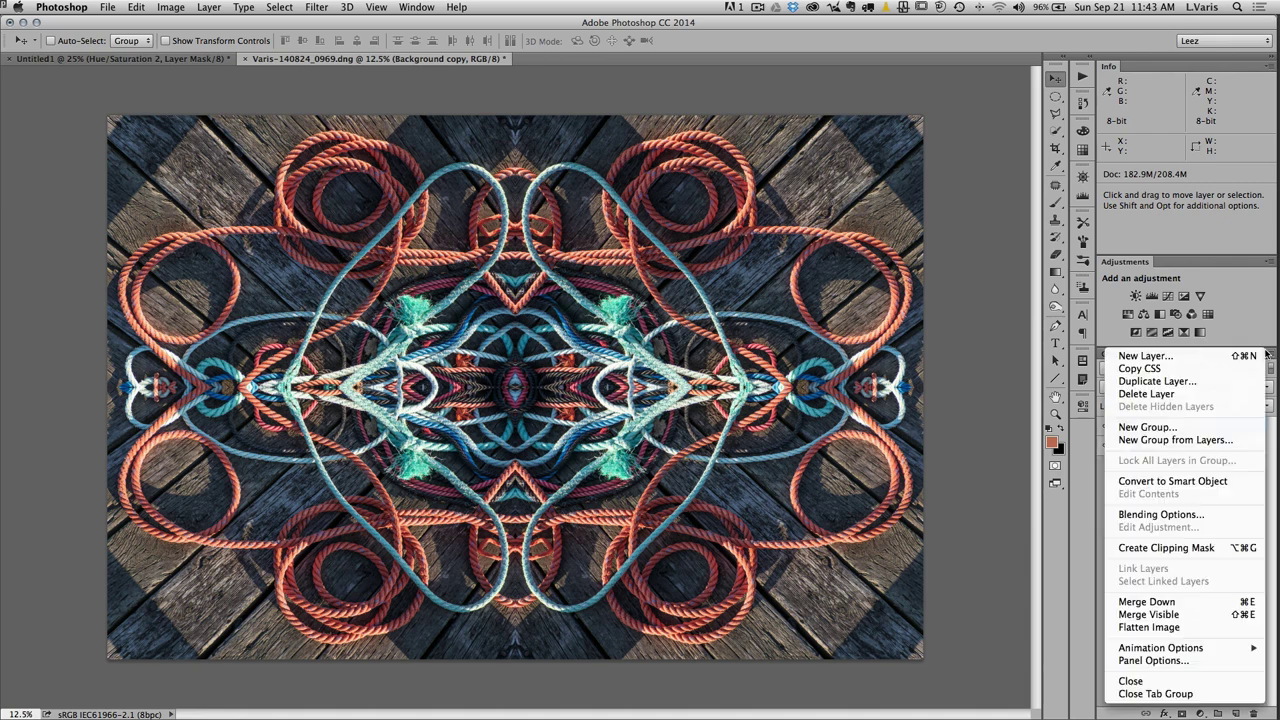
left_click(1219, 630)
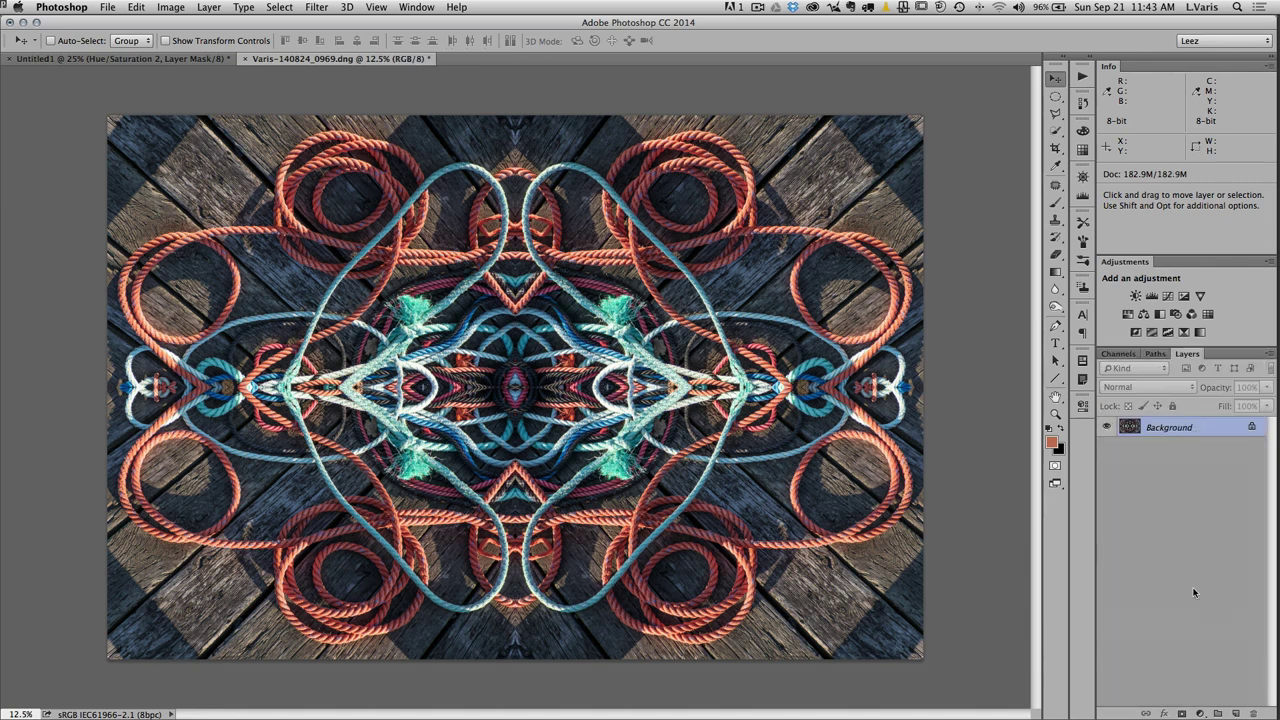
- Resize the flattened image to a 6528 × 6528 pixel square with the width and height proportions unlinked
left_click(172, 8)
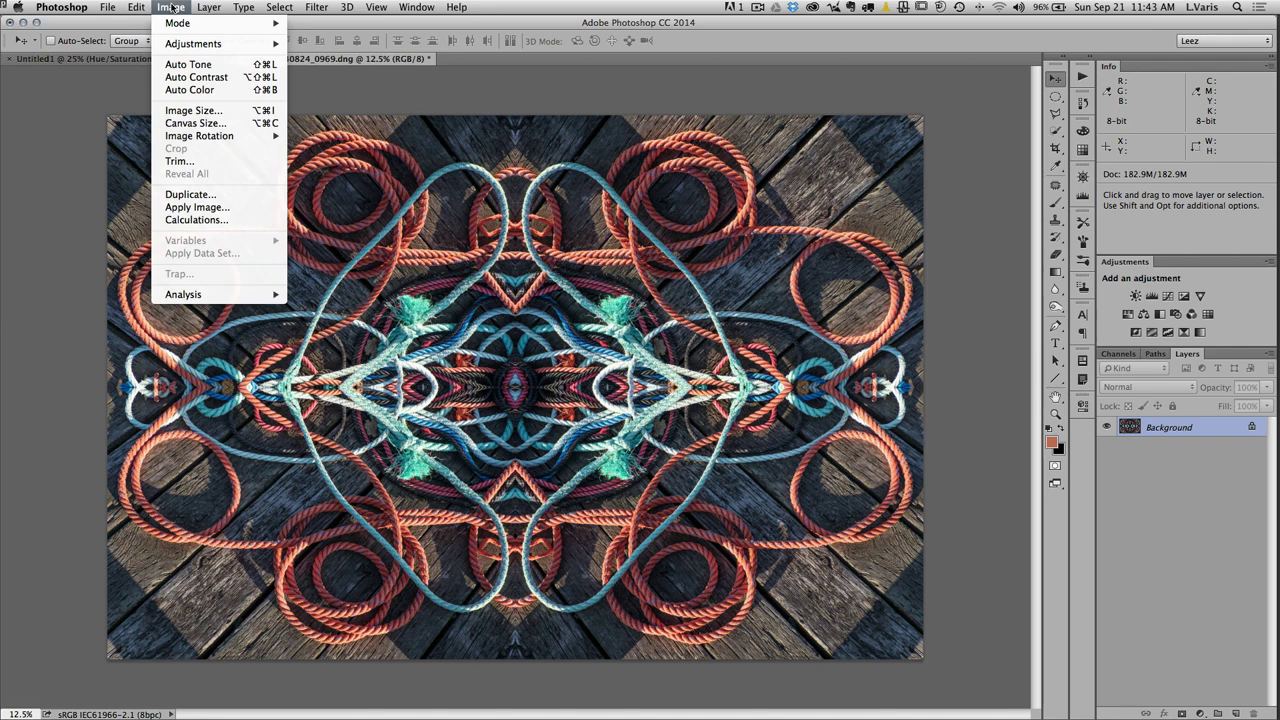
left_click(190, 111)
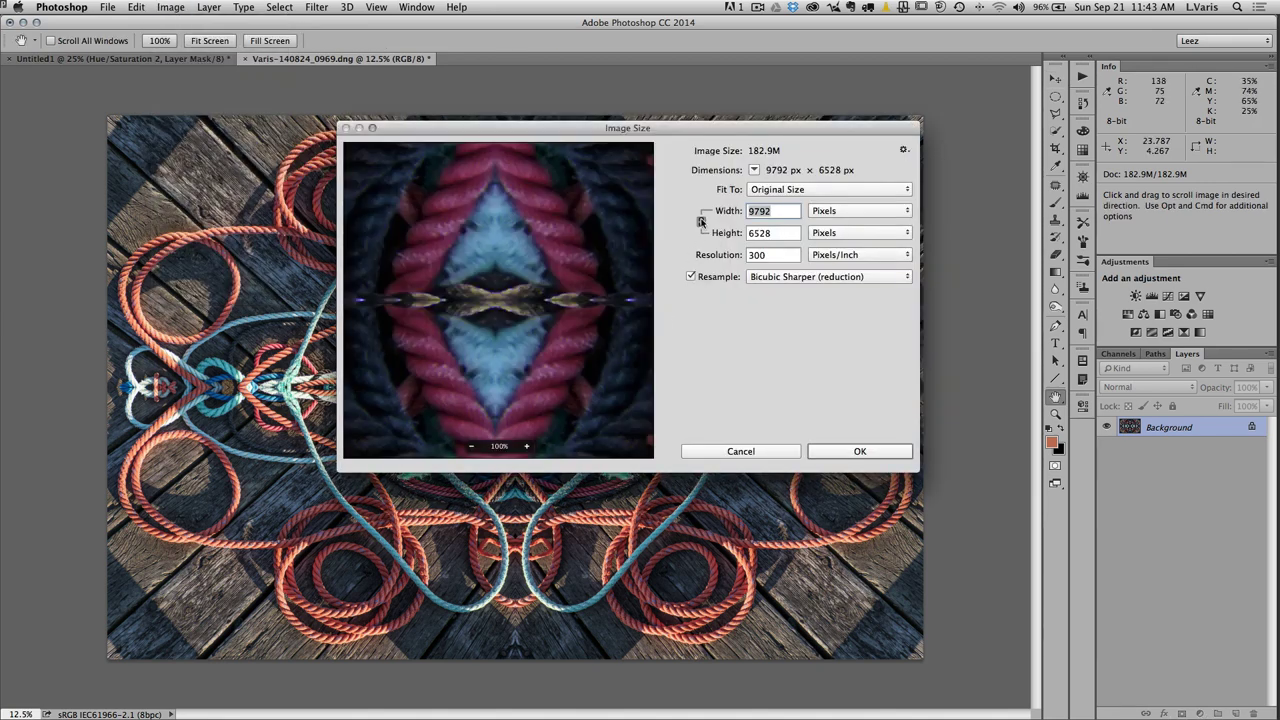
left_click(701, 221)
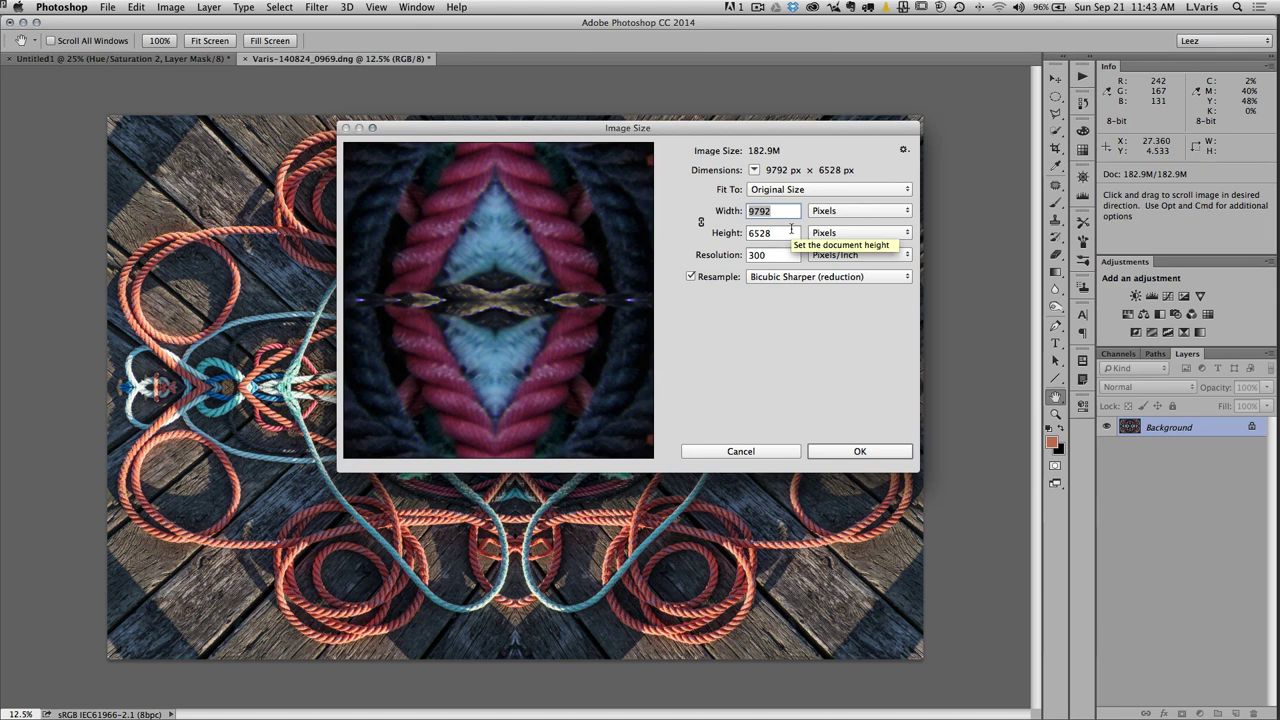
type("65")
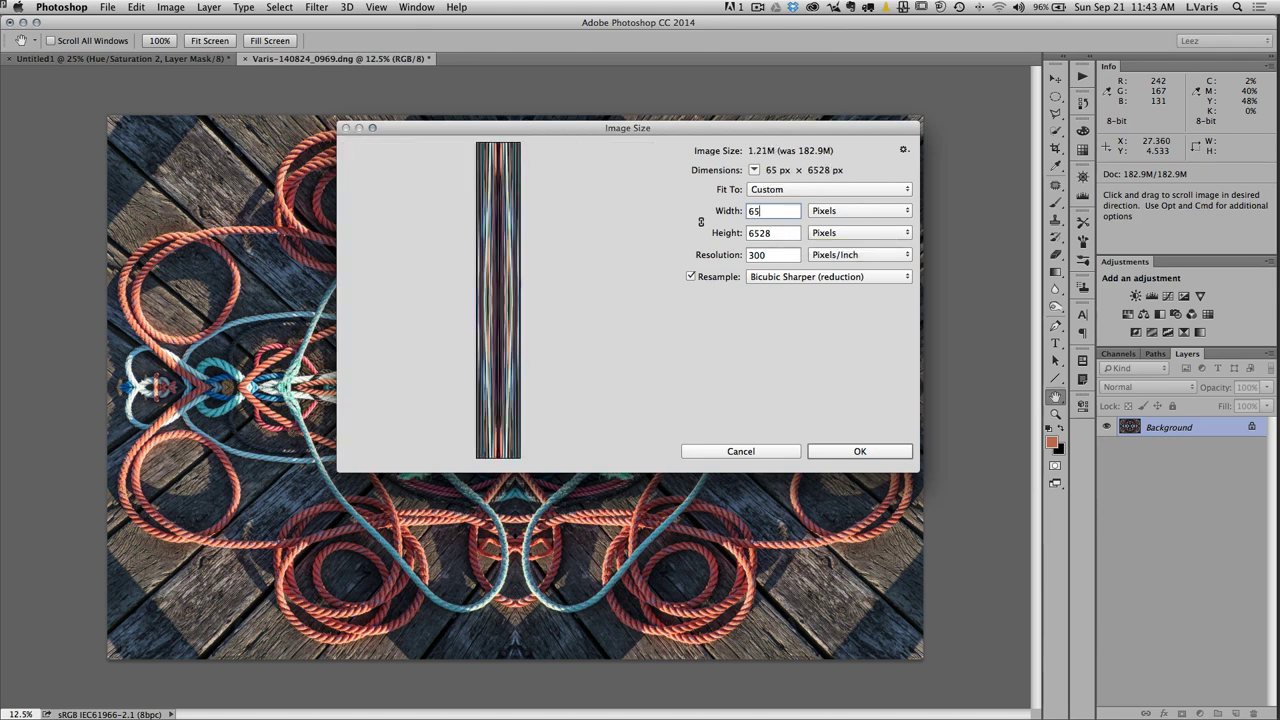
type("28")
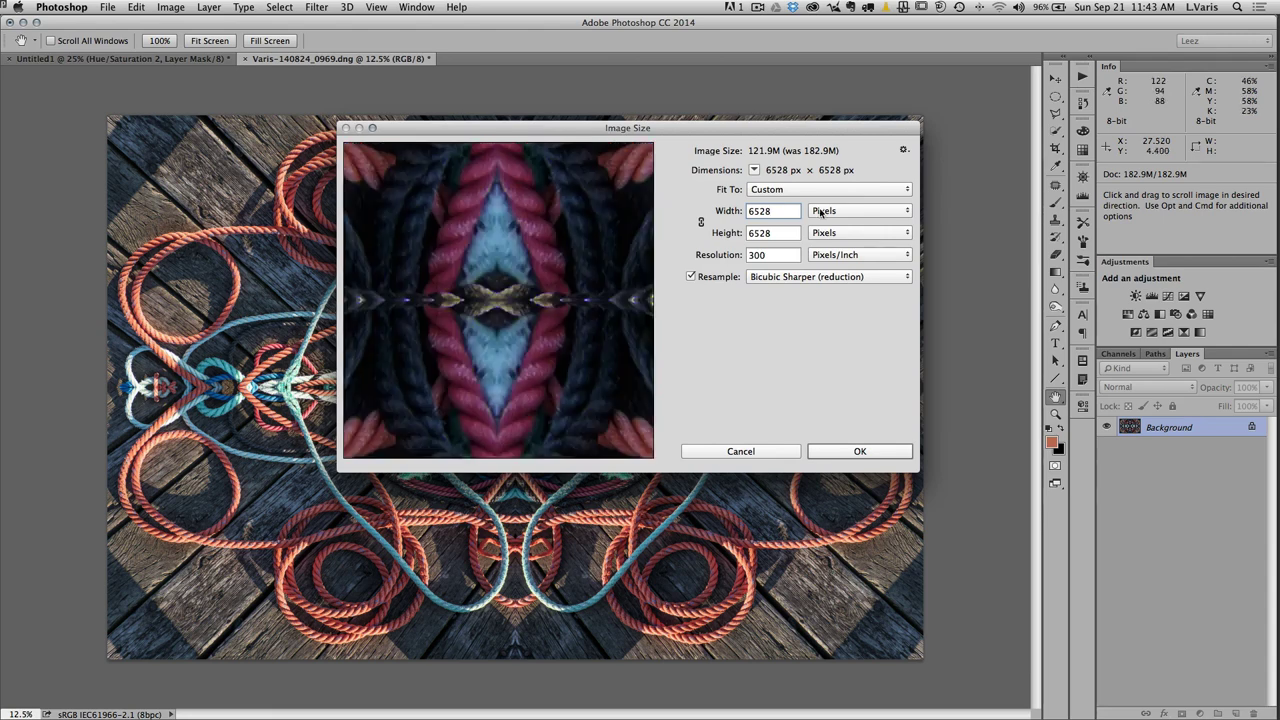
left_click(845, 453)
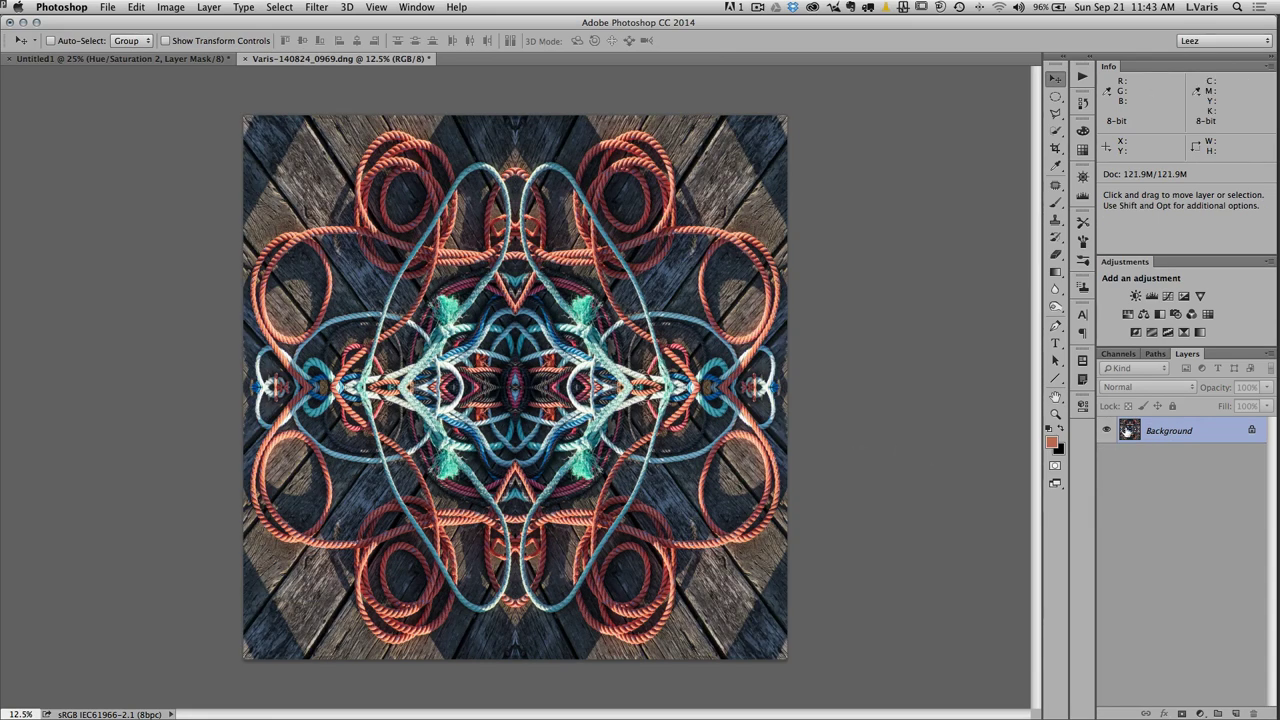
- Duplicate the square pattern's Background layer and rotate the copy 90° clockwise
left_click_drag(1126, 432, 1236, 712)
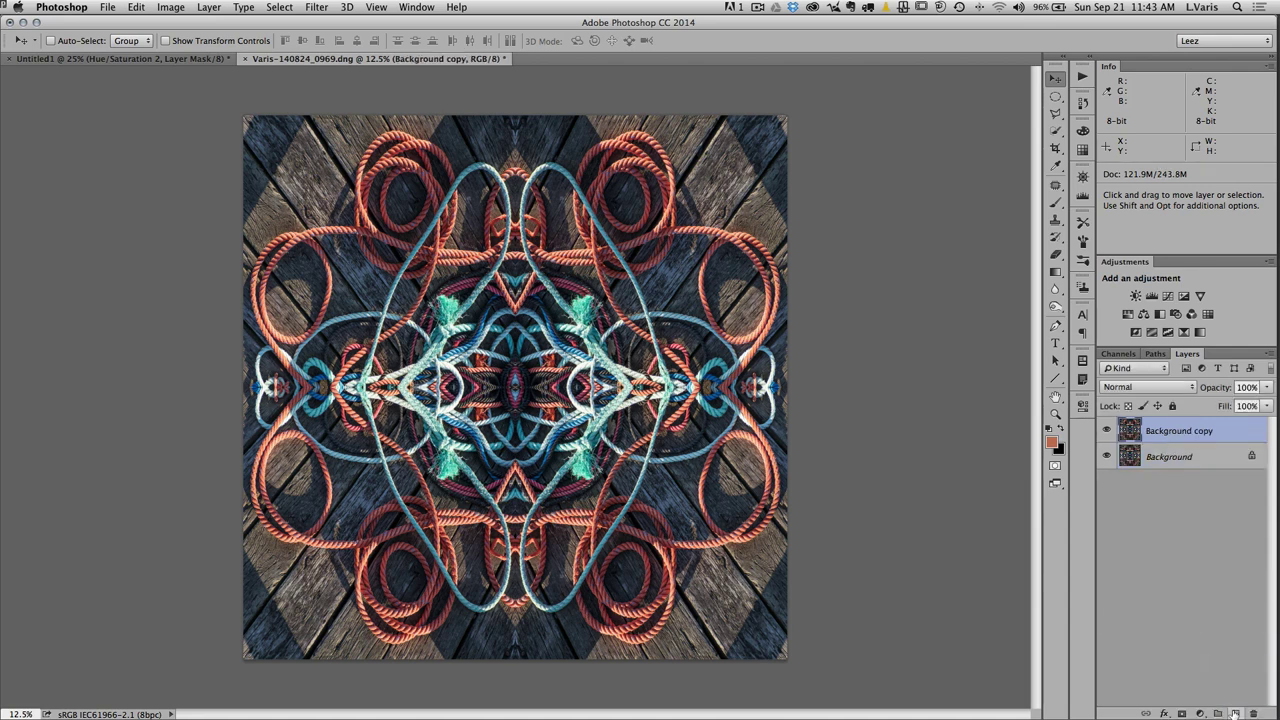
left_click(136, 7)
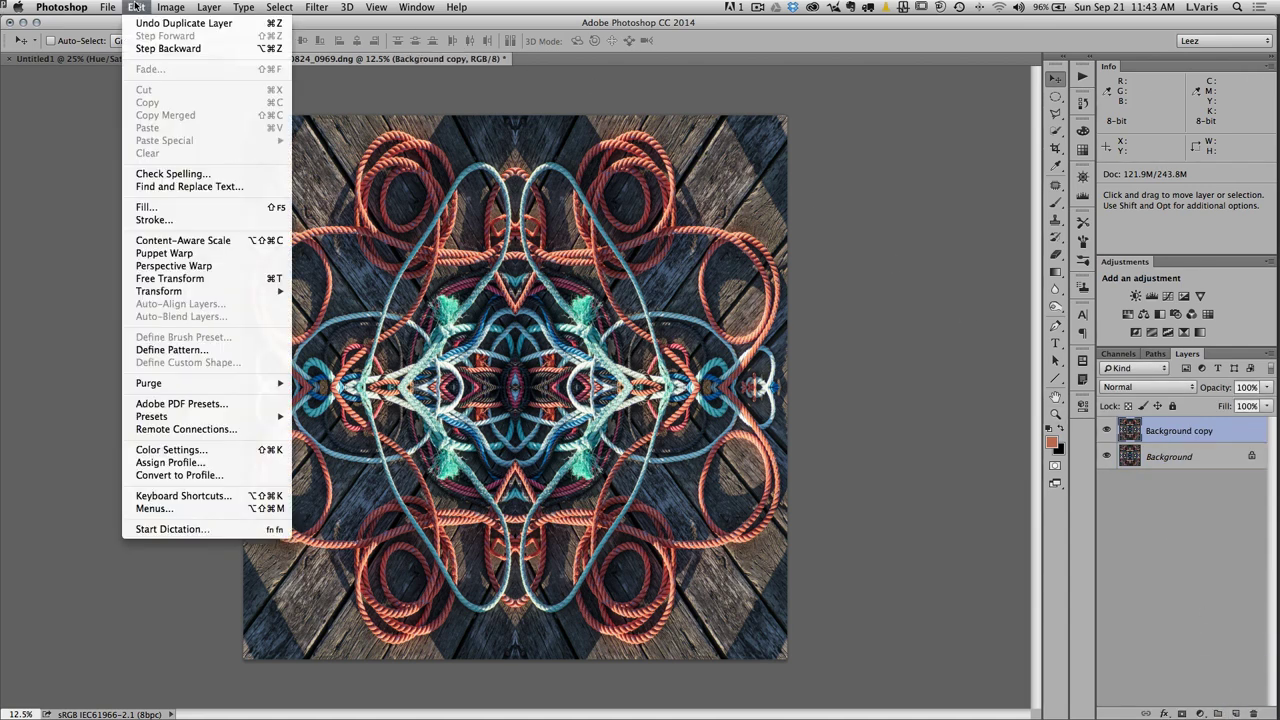
mouse_move(152, 292)
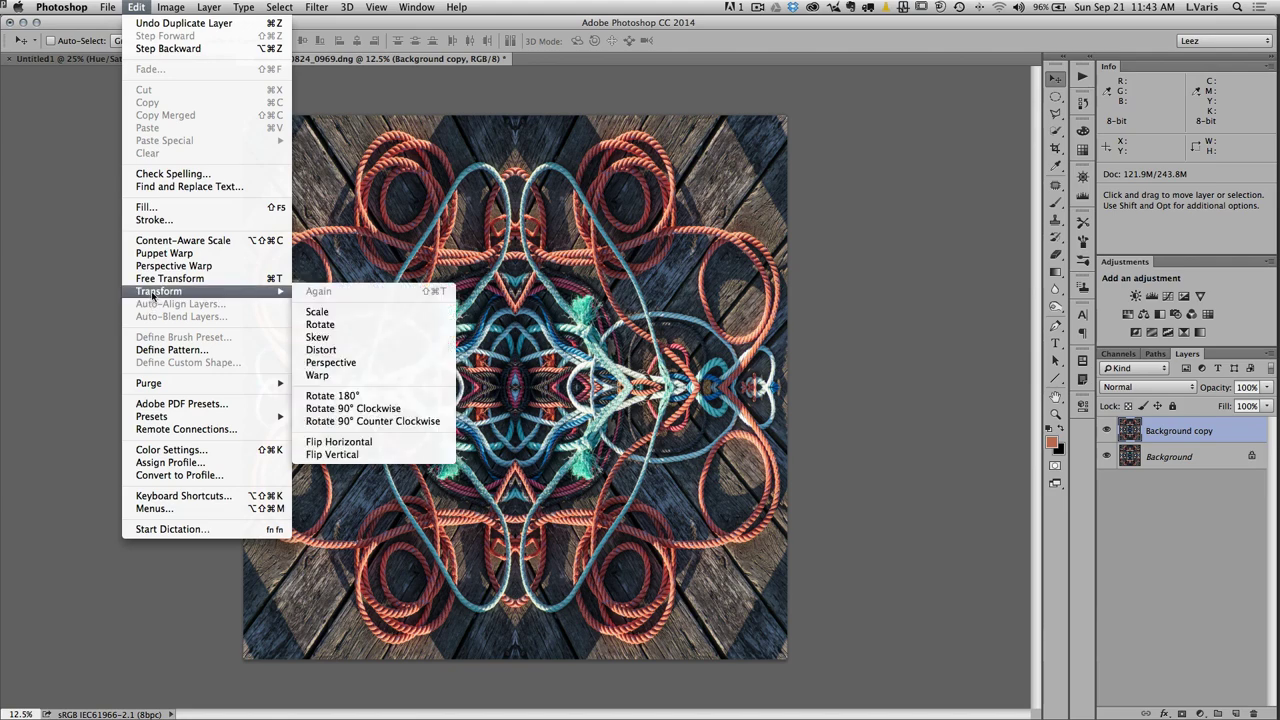
left_click(355, 409)
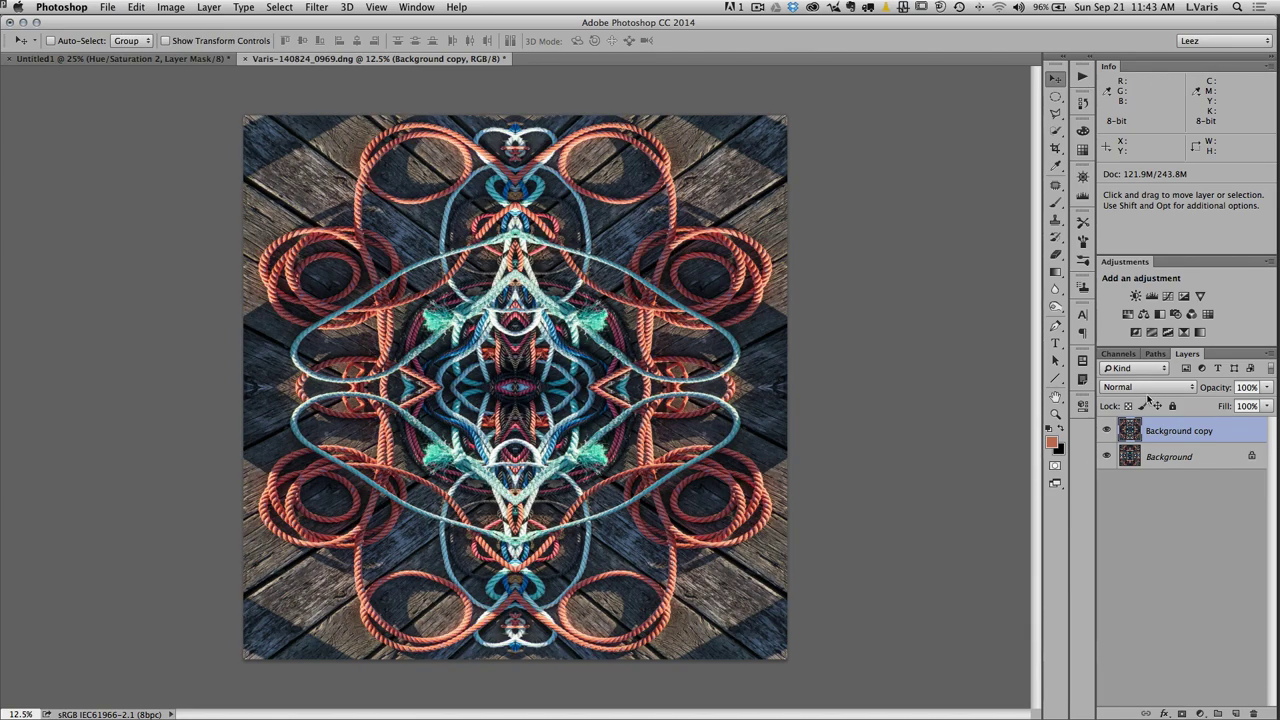
- Try the Lighten blend mode on the rotated Background copy, and switch the layer to Darken
left_click(1147, 388)
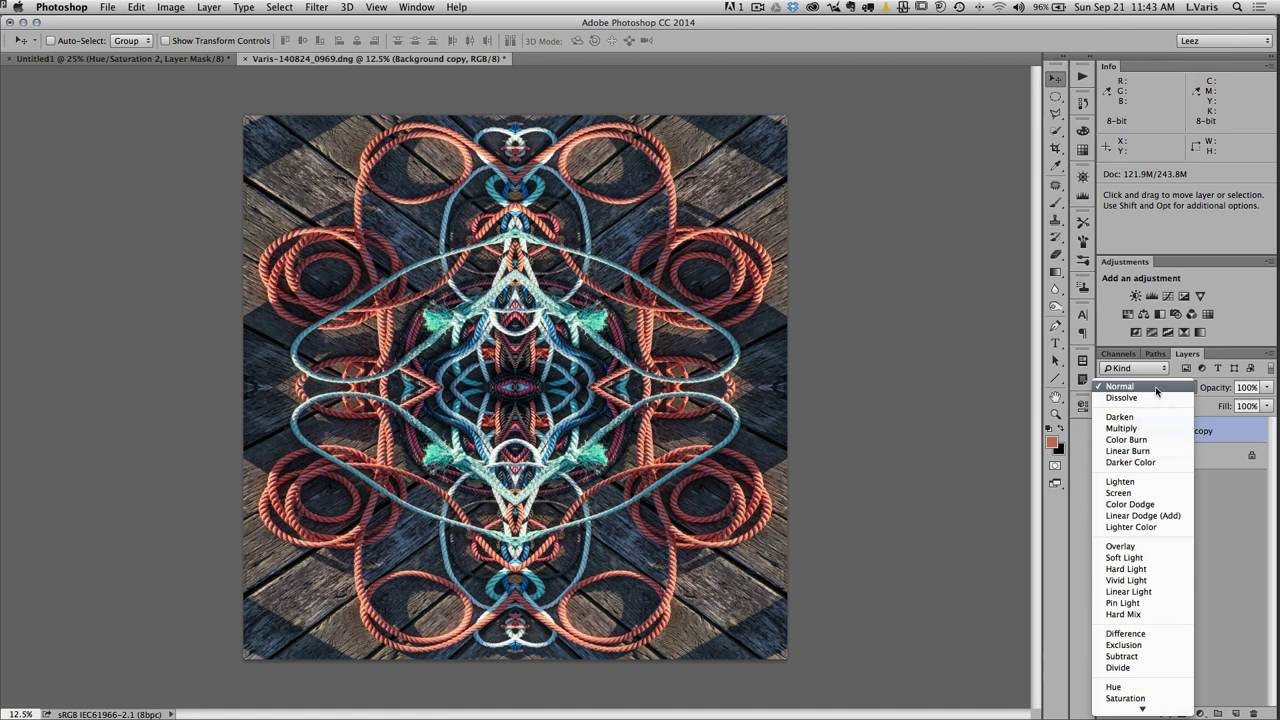
left_click(1138, 483)
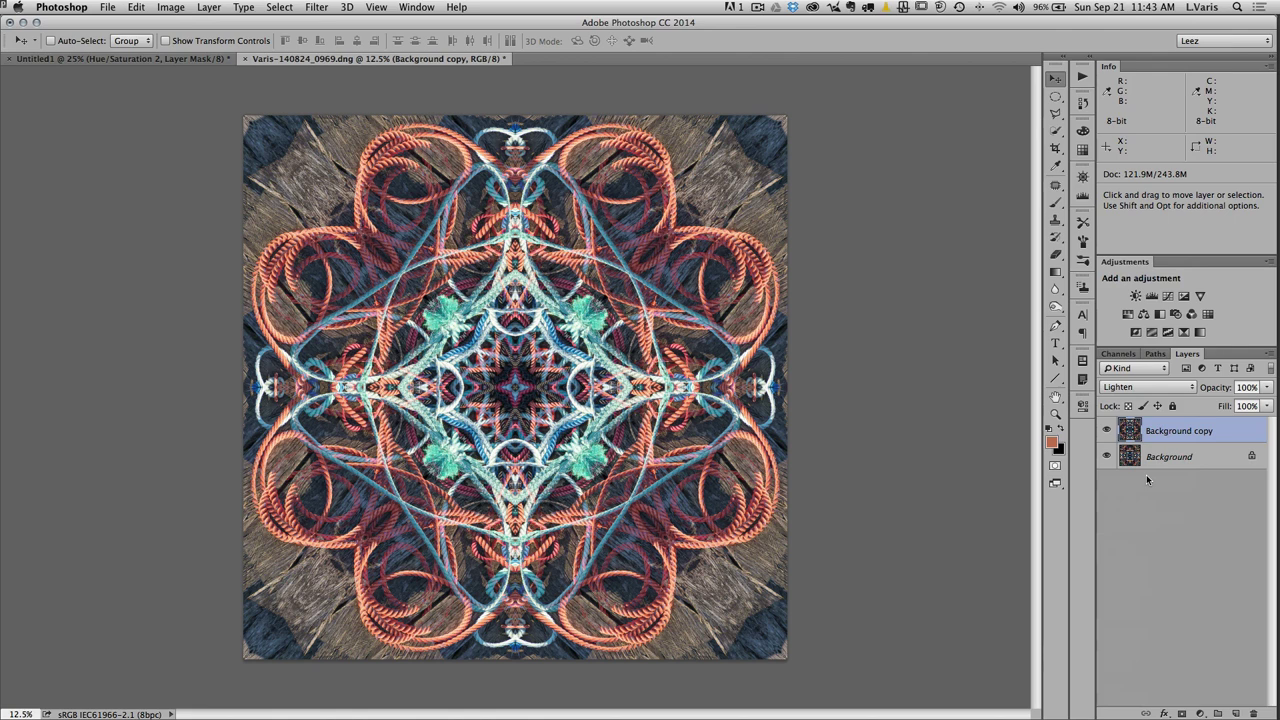
left_click(1170, 388)
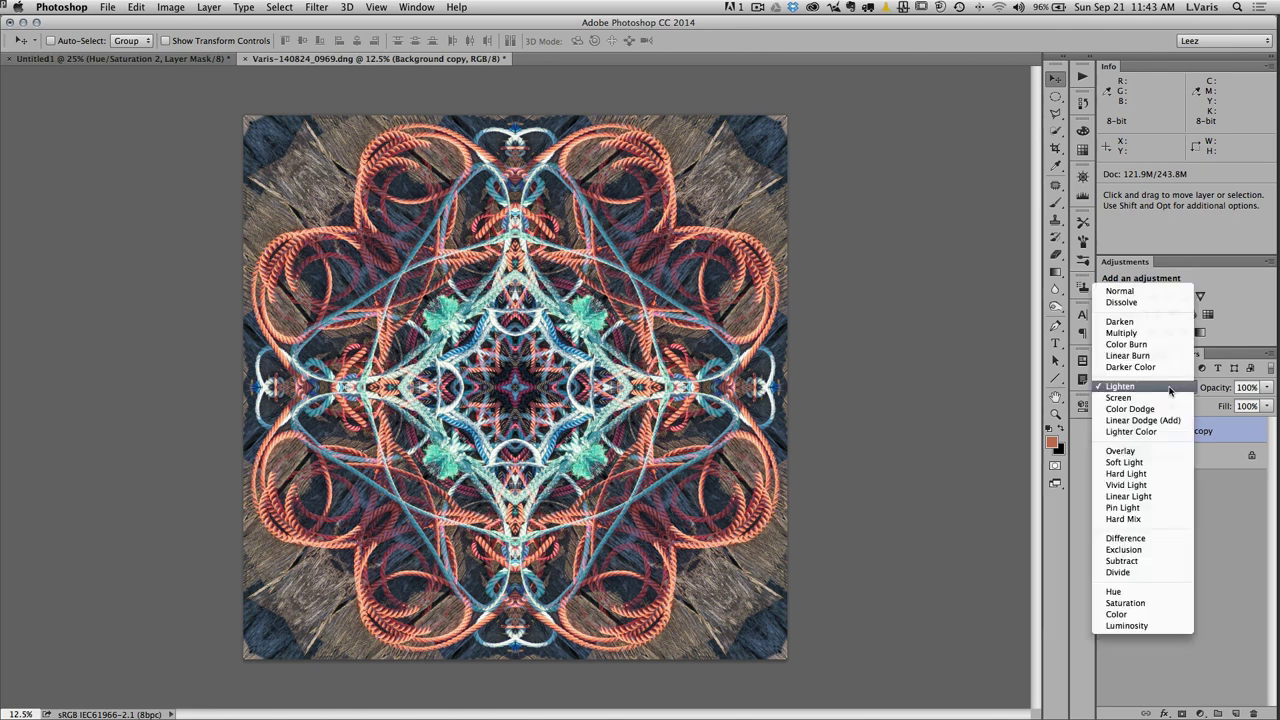
left_click(1158, 322)
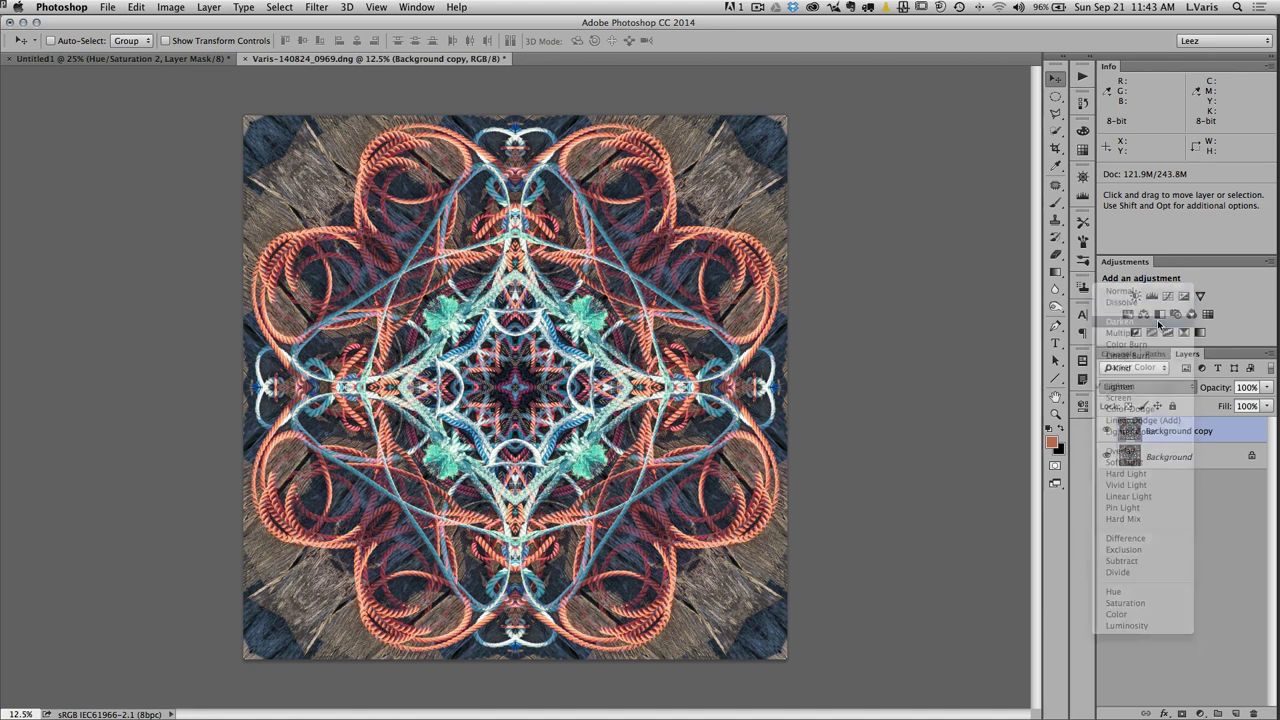